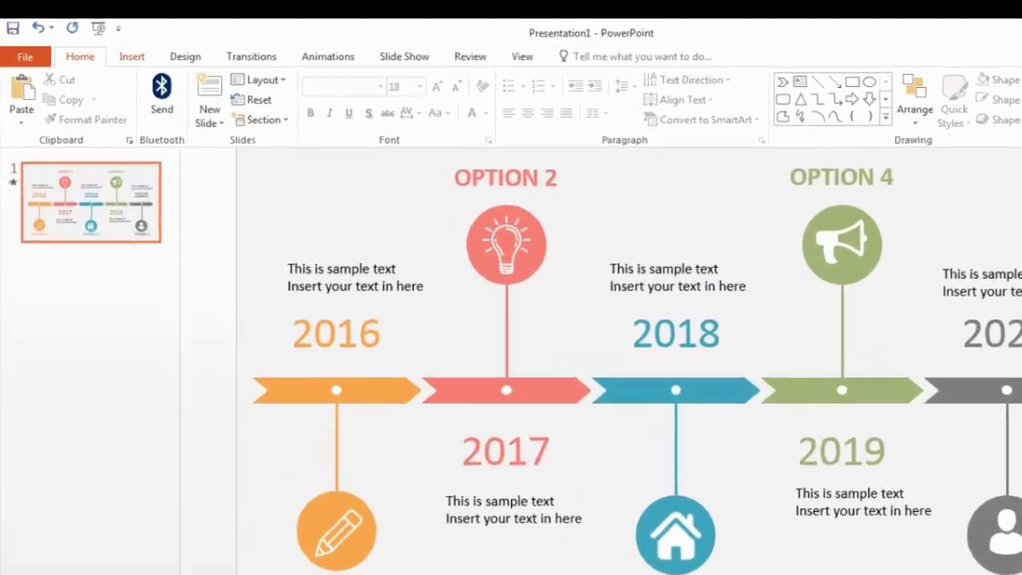
Step: Add a new blank slide after the first one
key(alt+n)
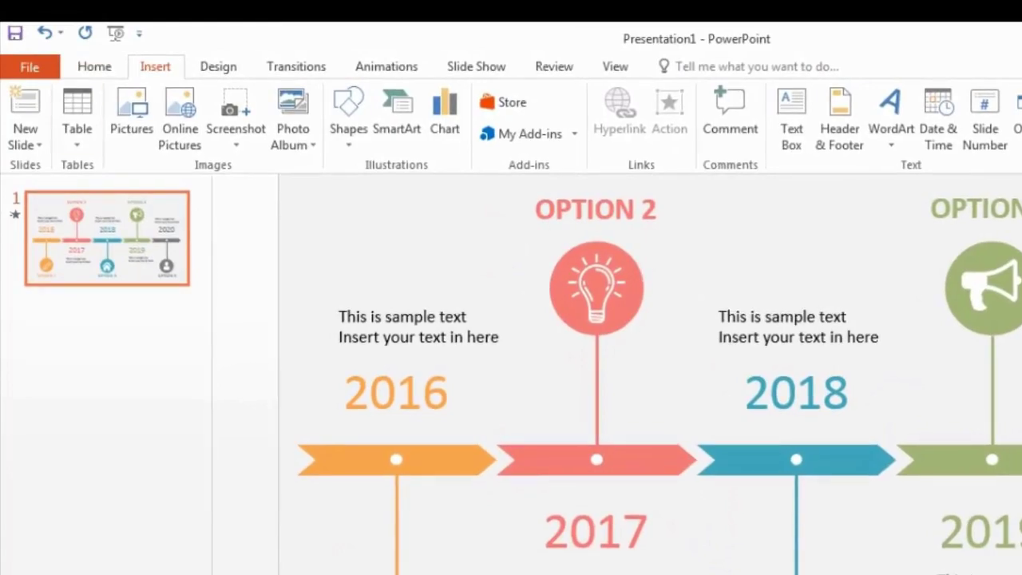
click(24, 142)
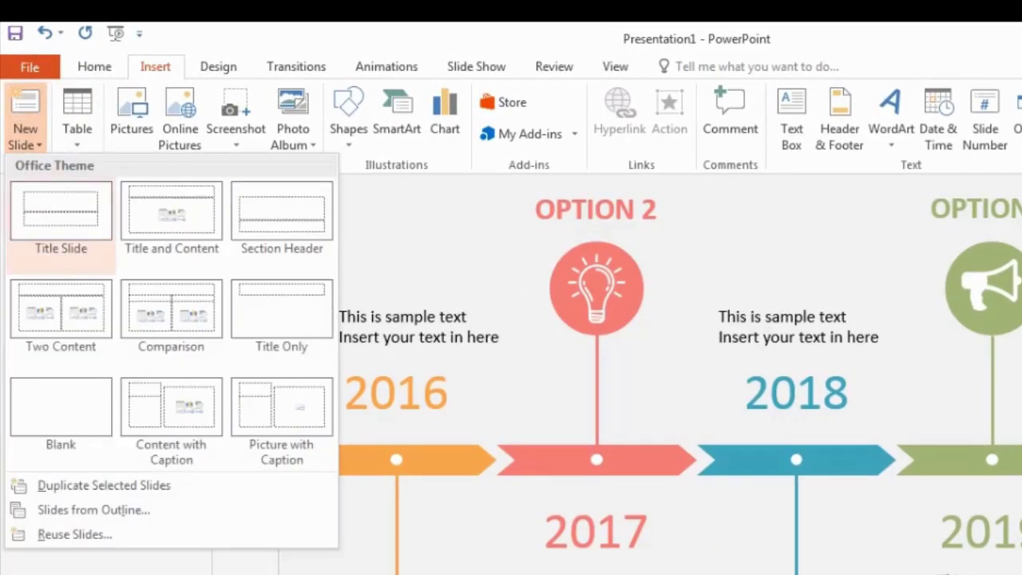
click(61, 407)
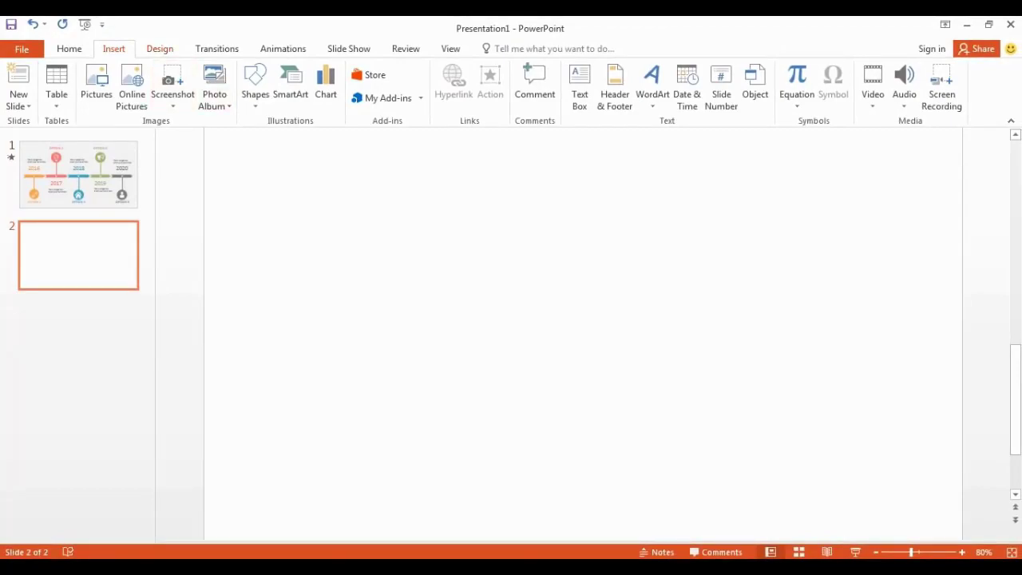
Step: Change the slide background to White, Background 1, Darker 15% light grey
click(160, 49)
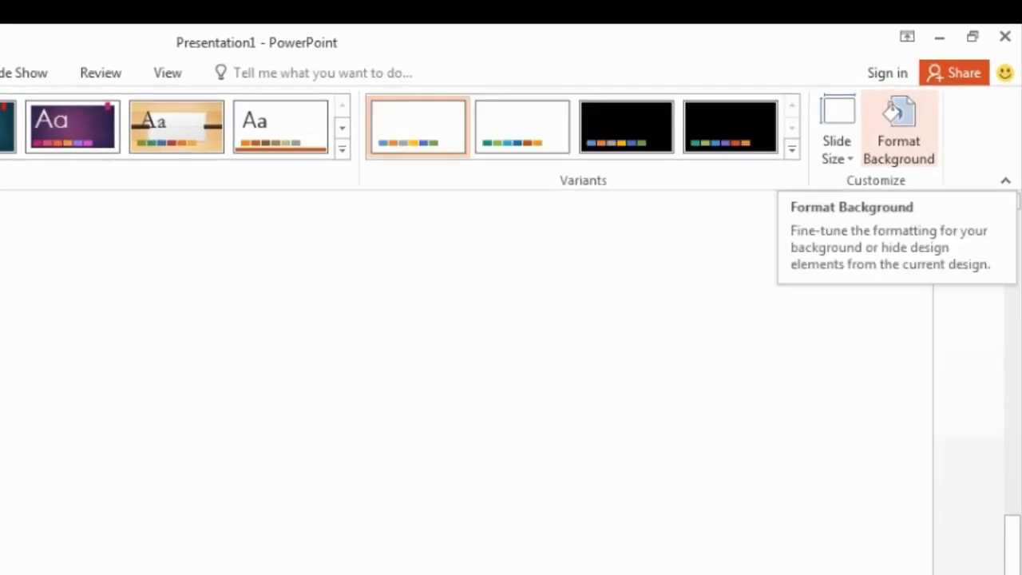
click(898, 112)
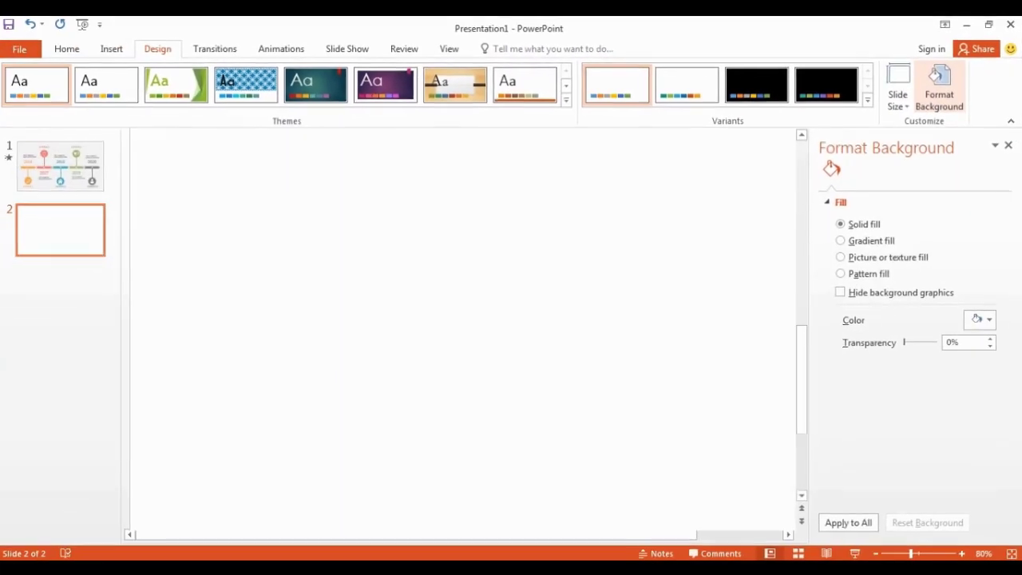
click(979, 318)
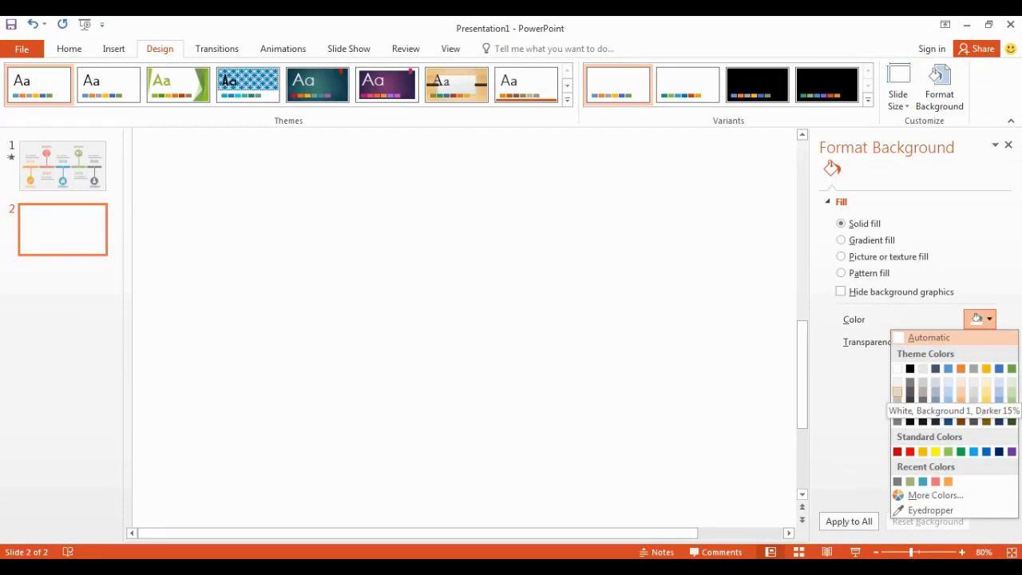
click(898, 392)
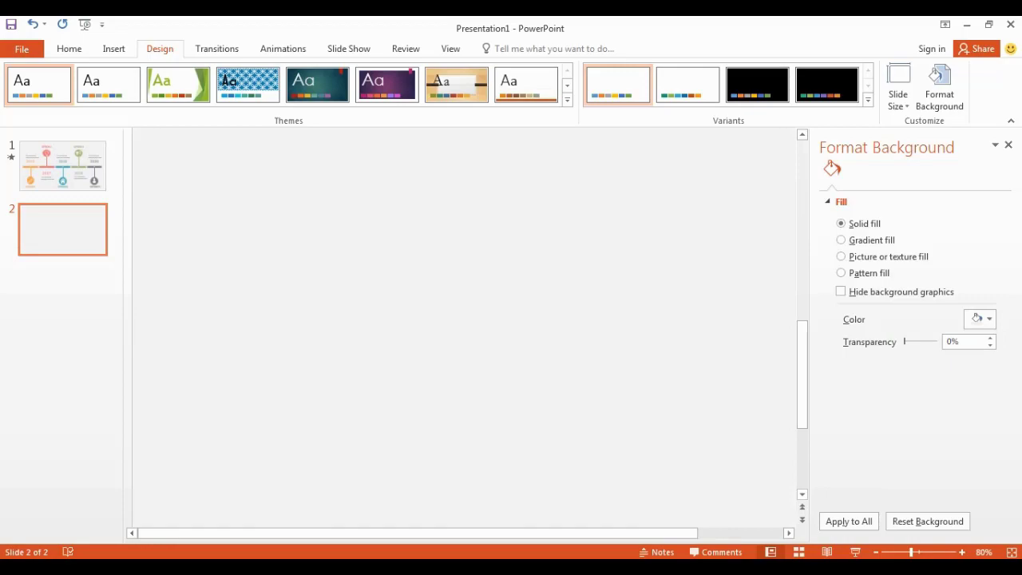
click(1008, 145)
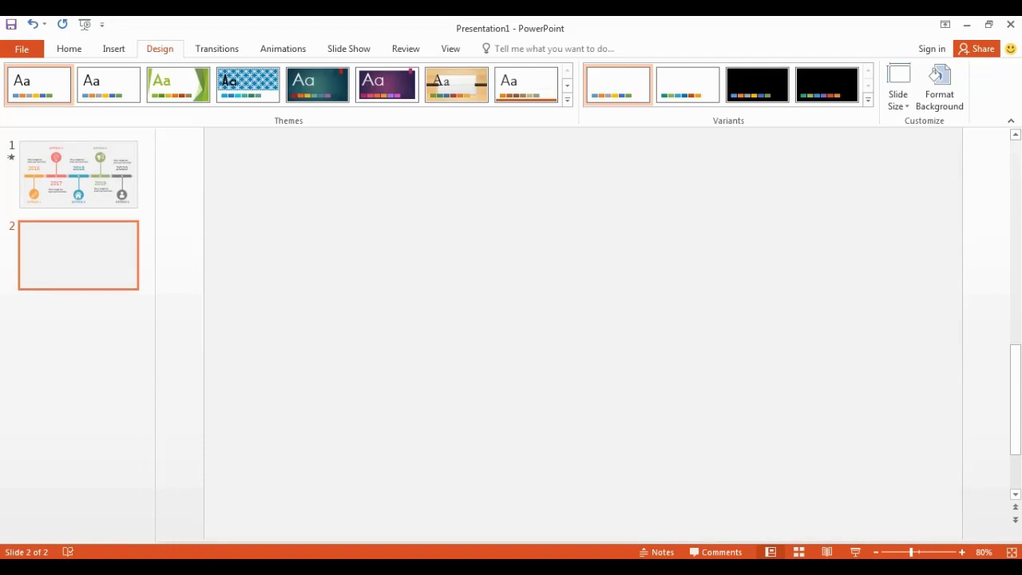
Step: Draw a chevron on the left of slide 2 and give it No Outline
scroll(226, 80, up, 1)
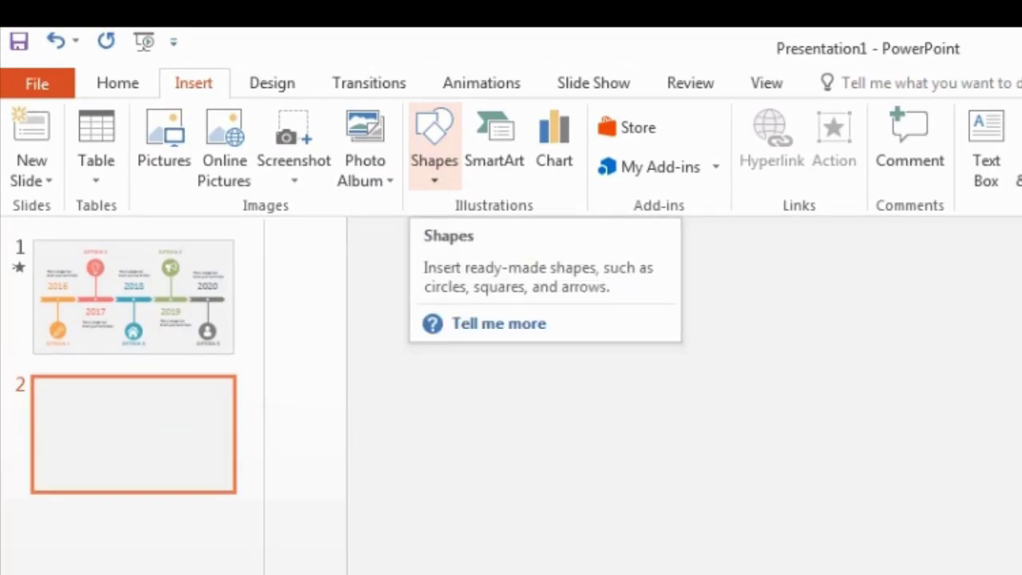
click(434, 148)
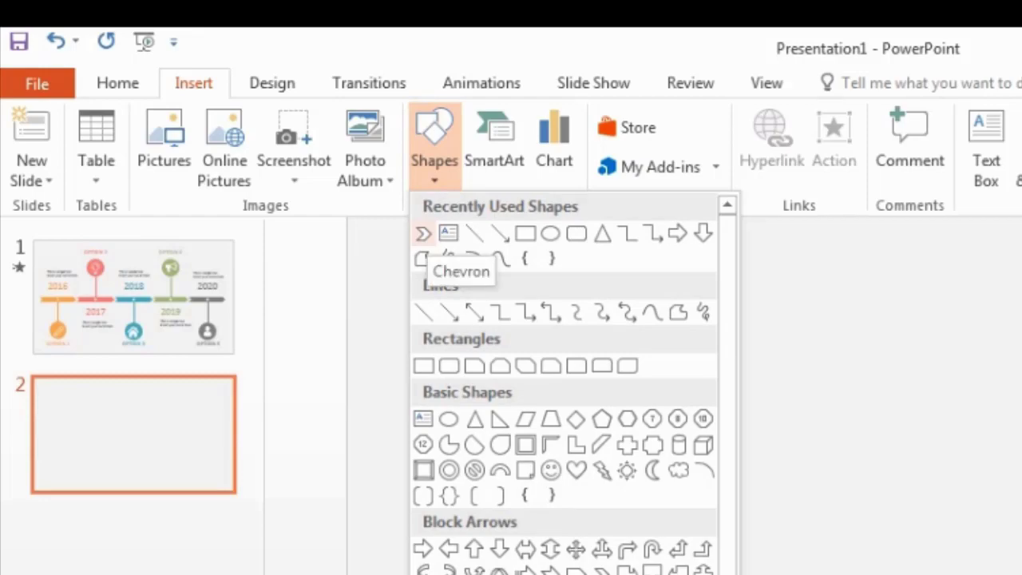
click(423, 233)
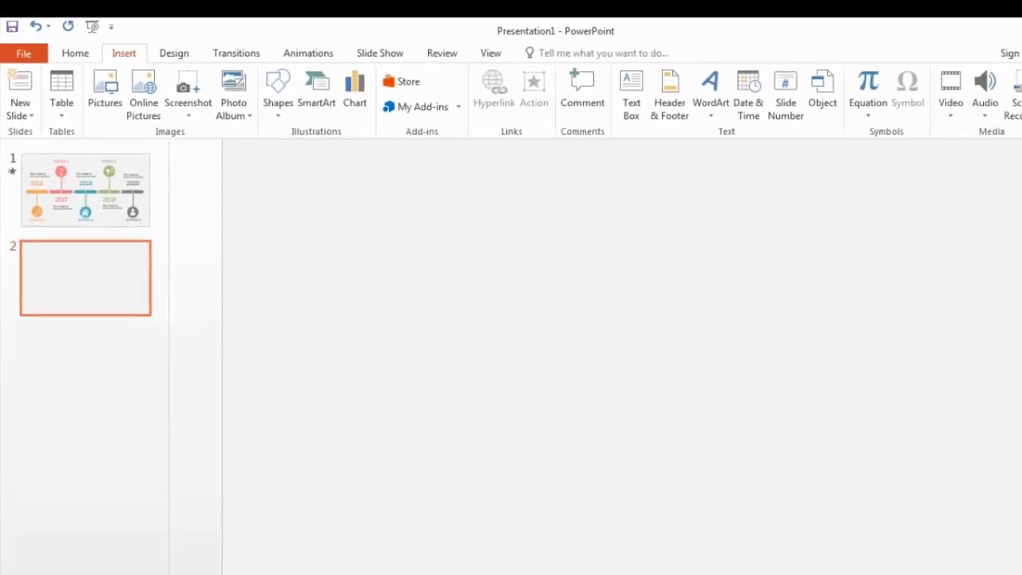
mouse_move(271, 308)
mouse_down()
mouse_move(370, 351)
mouse_move(386, 342)
mouse_up()
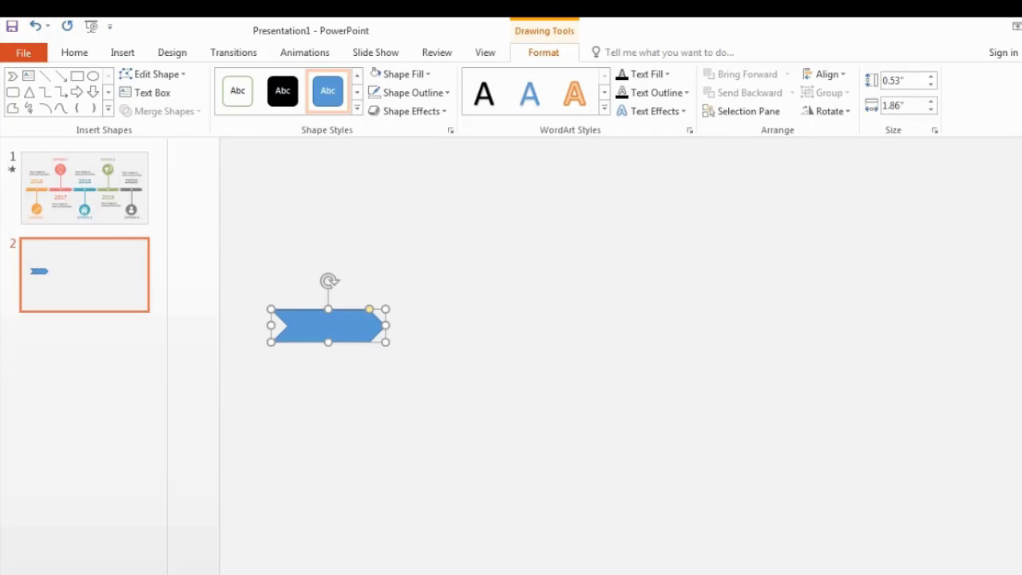
right_click(362, 324)
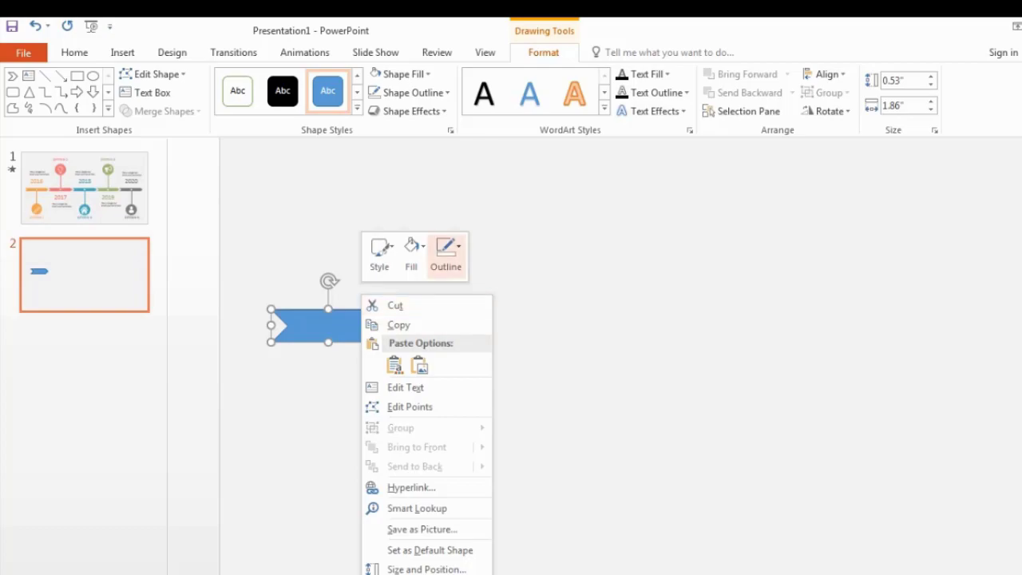
click(446, 254)
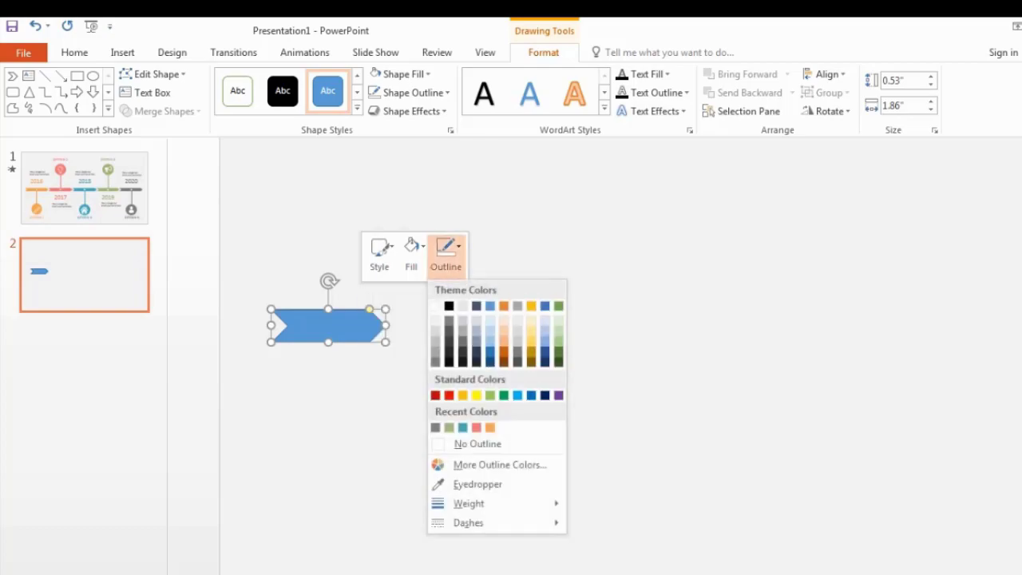
click(477, 443)
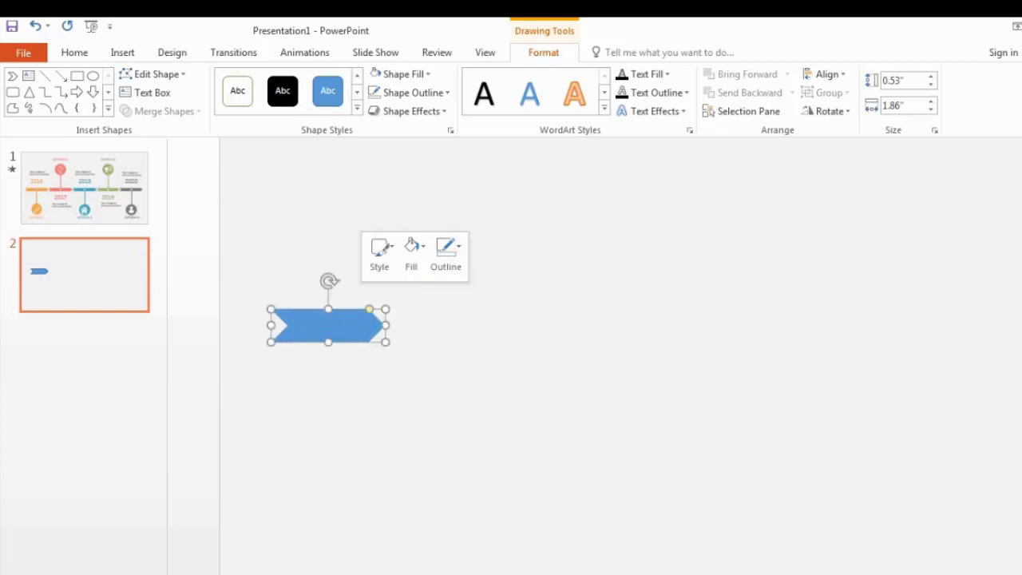
key(Escape)
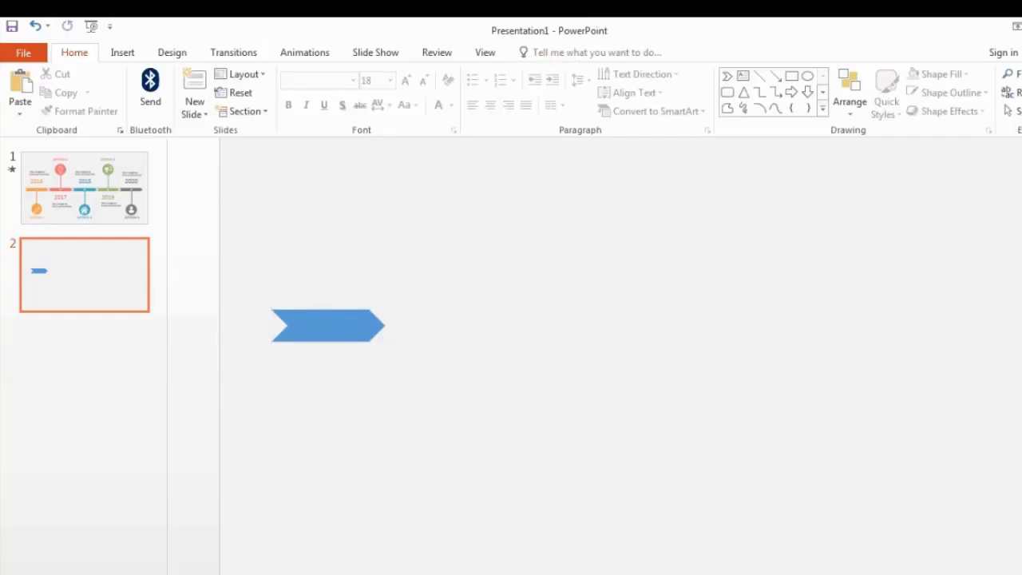
Step: Set the chevron's shape width to 2.56 inches
double_click(328, 325)
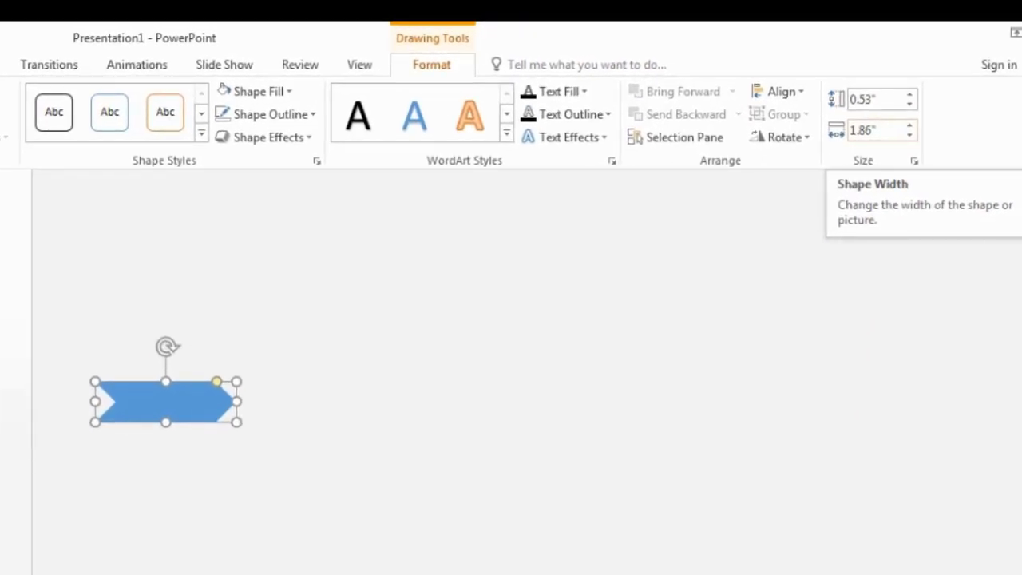
click(866, 130)
click(866, 130)
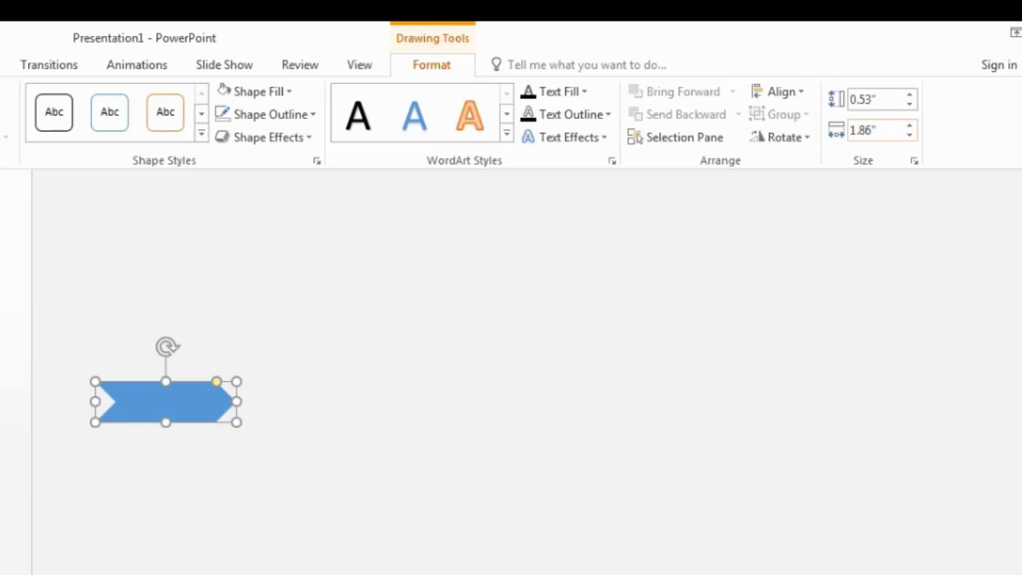
key(BackSpace)
key(BackSpace)
key(BackSpace)
text(.56)
key(Left)
key(Left)
key(BackSpace)
key(BackSpace)
text(2)
key(Tab)
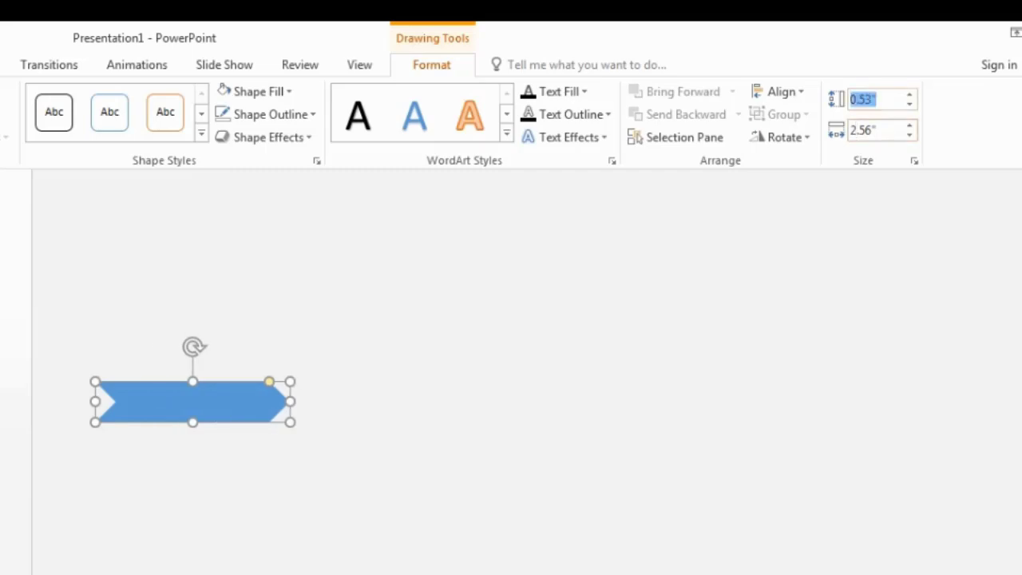
Step: Set the chevron's height to 0.39 inches and shift it slightly left
click(871, 99)
key(BackSpace)
key(BackSpace)
text(3)
text(9)
key(Return)
key(Escape)
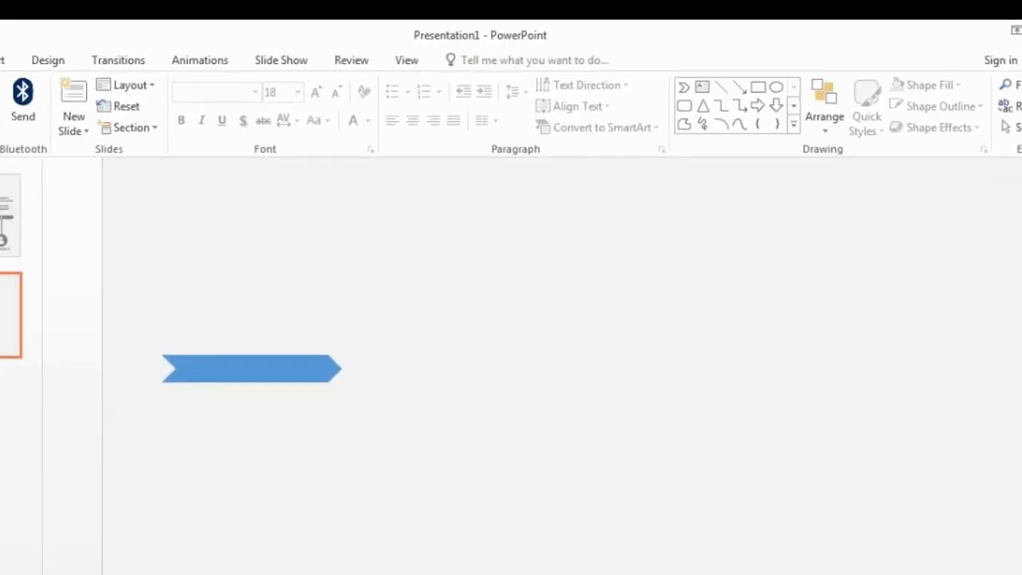
drag(350, 320, 313, 326)
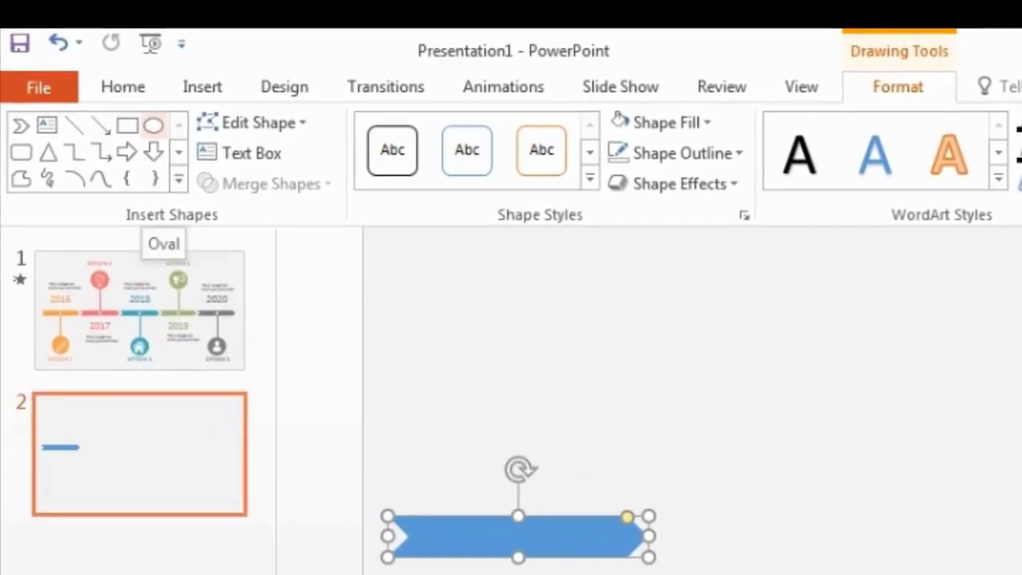
Step: Place a small oval at the chevron's centre with no outline and white fill
click(154, 125)
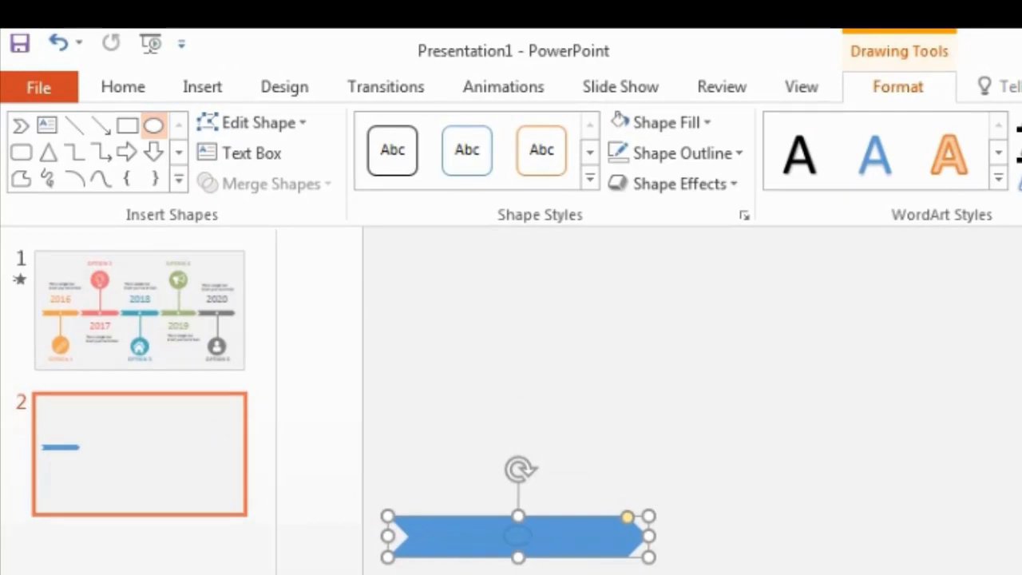
click(517, 536)
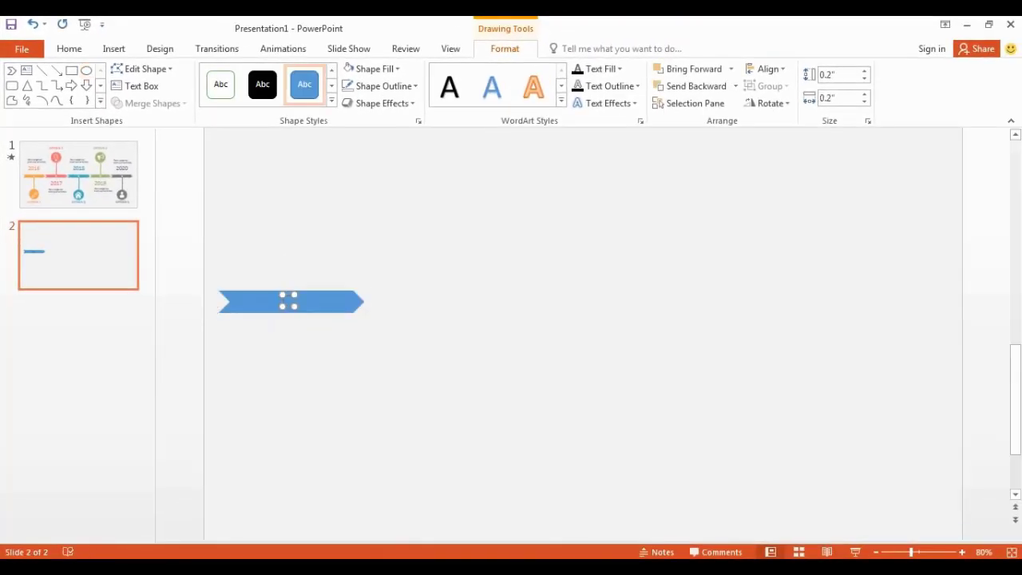
drag(288, 300, 292, 300)
right_click(291, 302)
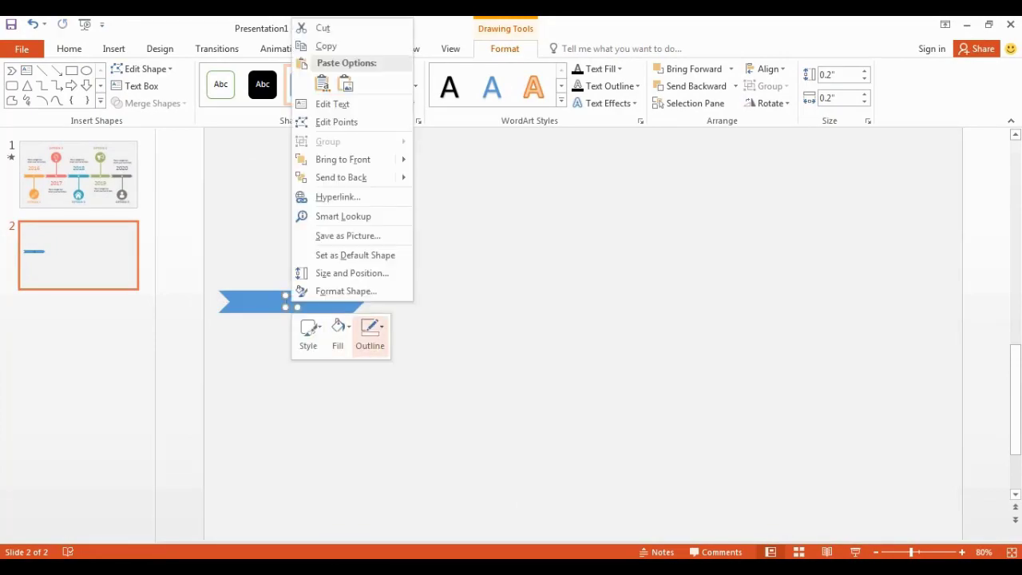
click(369, 331)
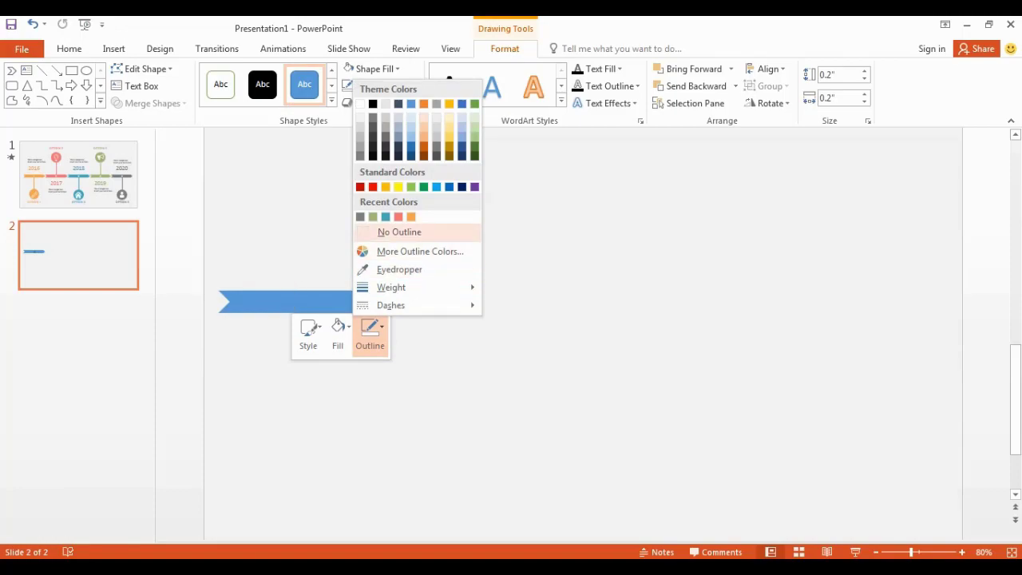
click(399, 232)
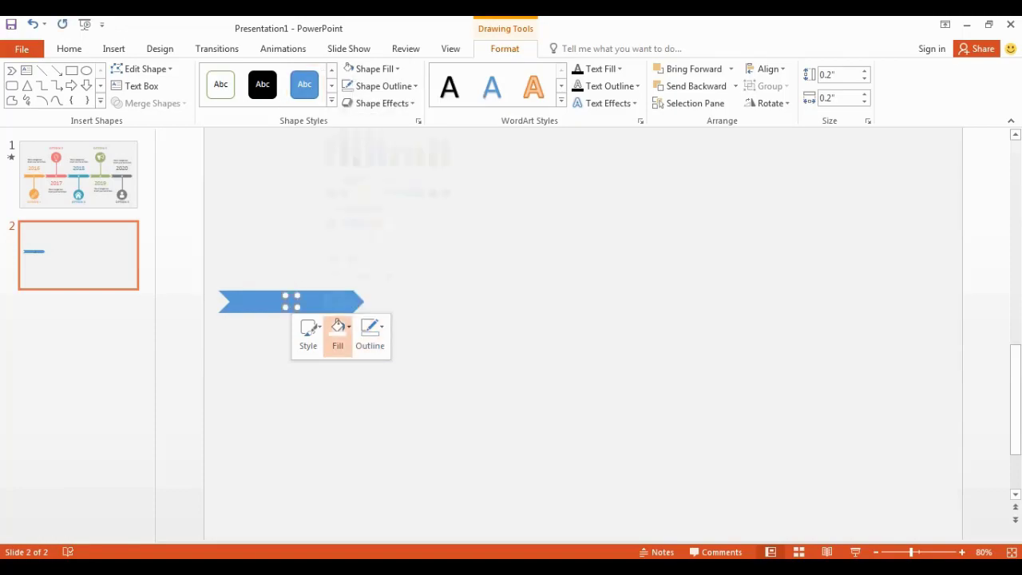
click(337, 329)
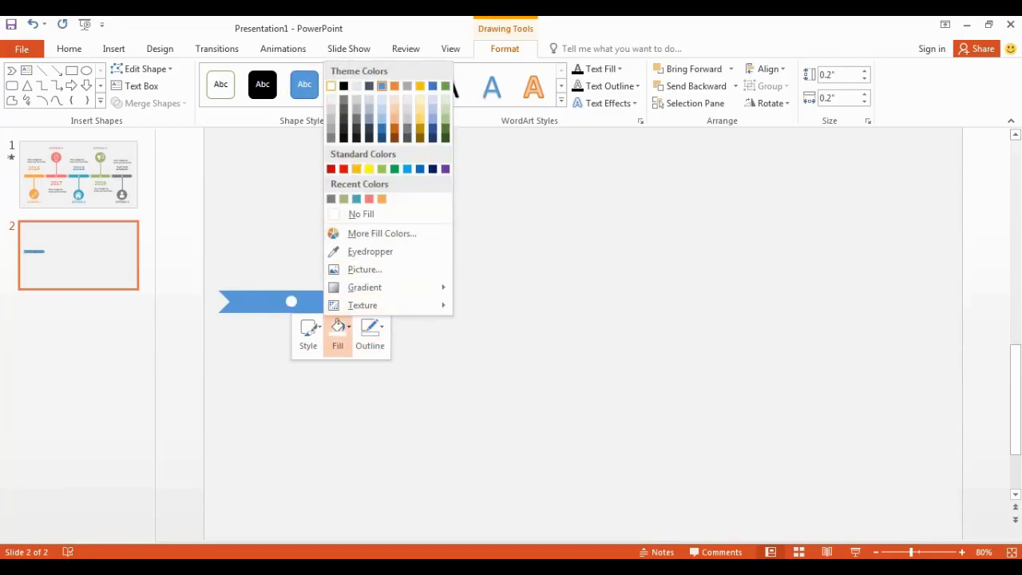
click(291, 301)
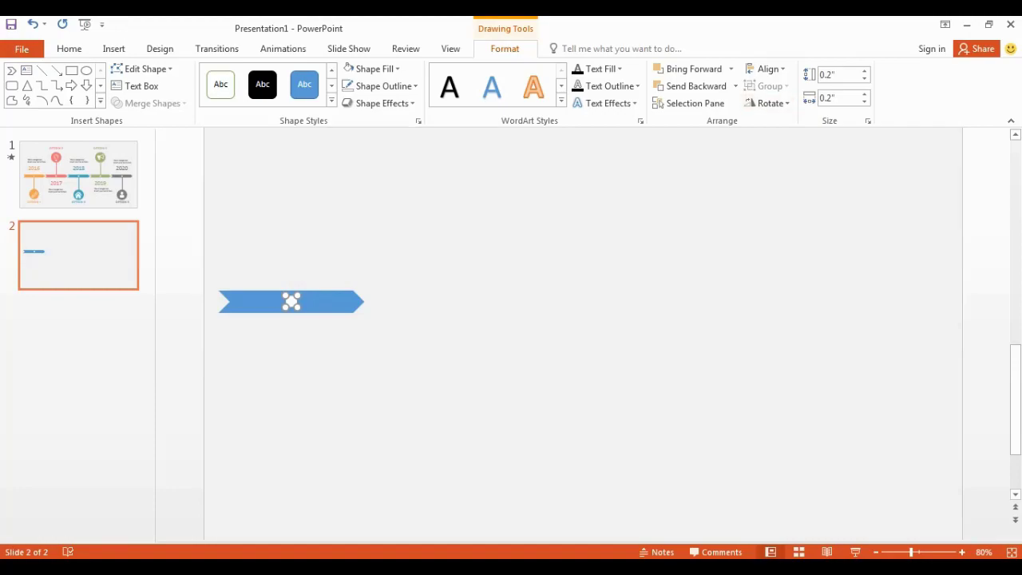
Step: Size the white dot to 0.14 by 0.15 inches
click(830, 74)
text(0.14)
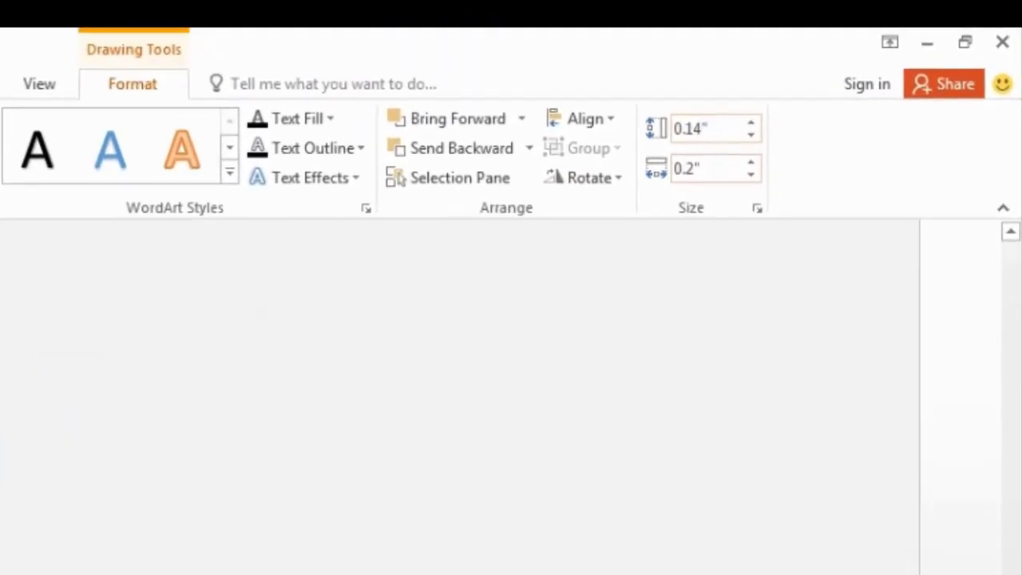
click(827, 98)
click(827, 97)
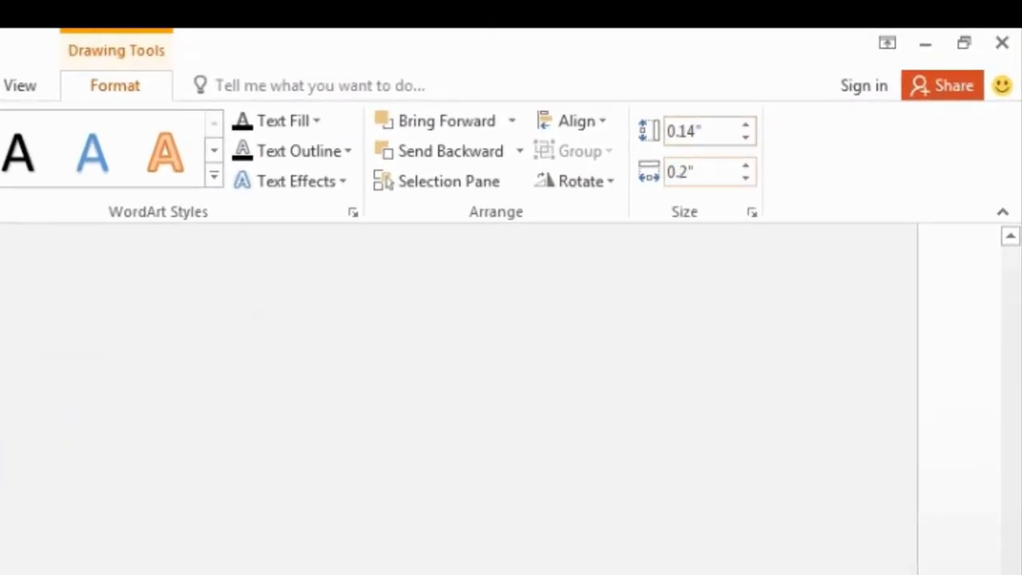
key(BackSpace)
text(15)
key(Return)
key(Escape)
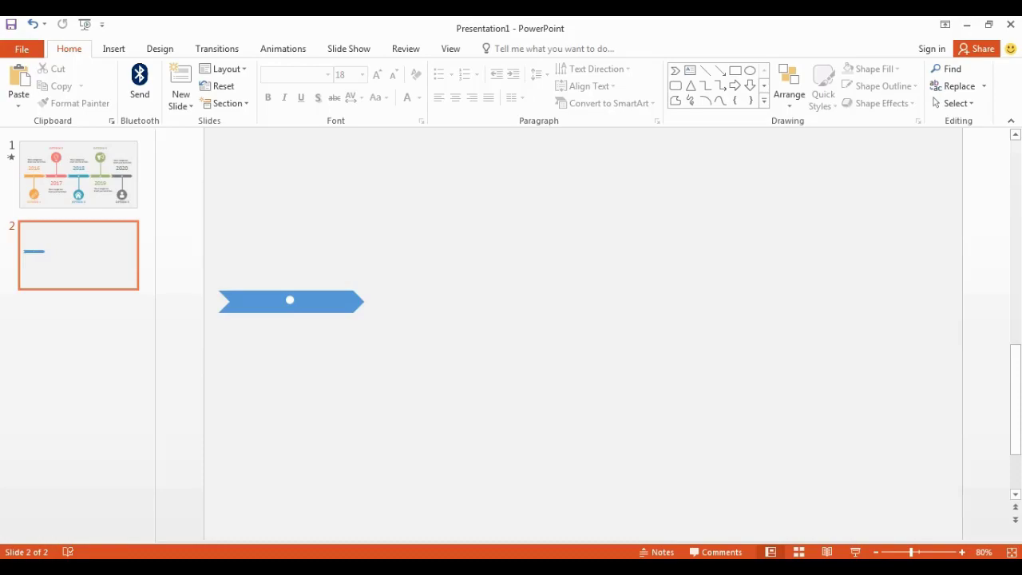
Step: Fill the chevron with the orange swatch from Recent Colors
click(289, 300)
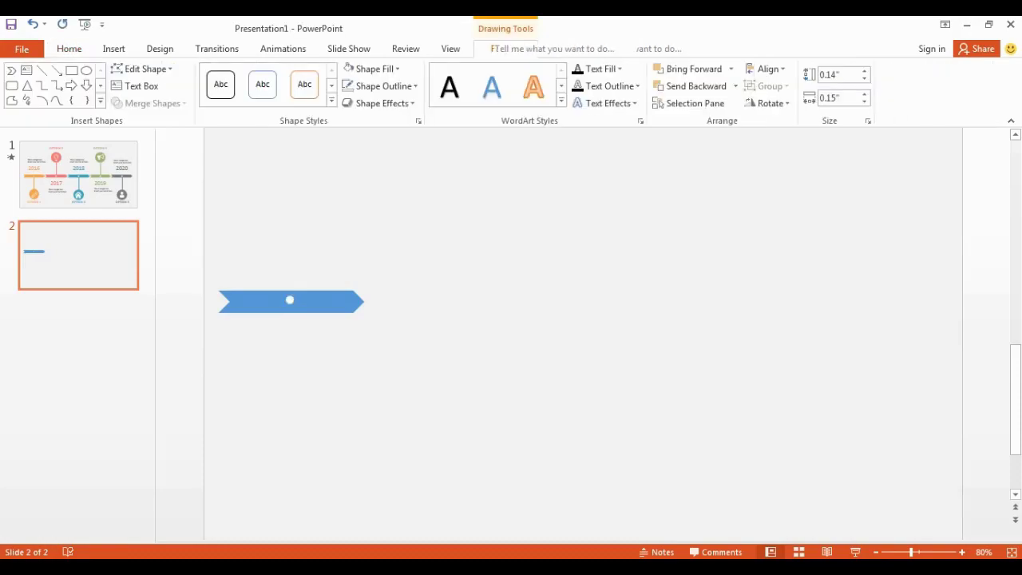
key(Escape)
right_click(339, 303)
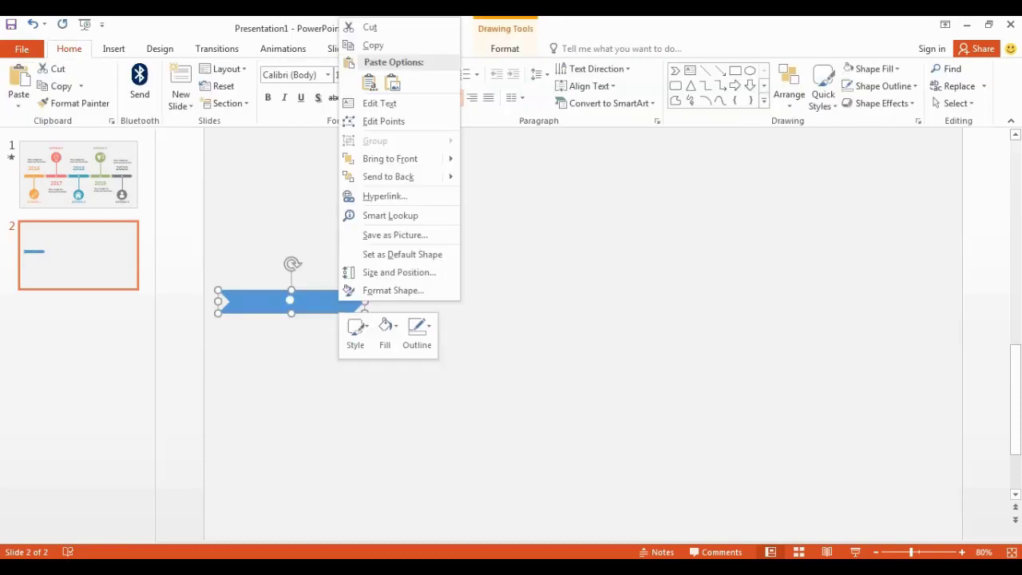
click(384, 329)
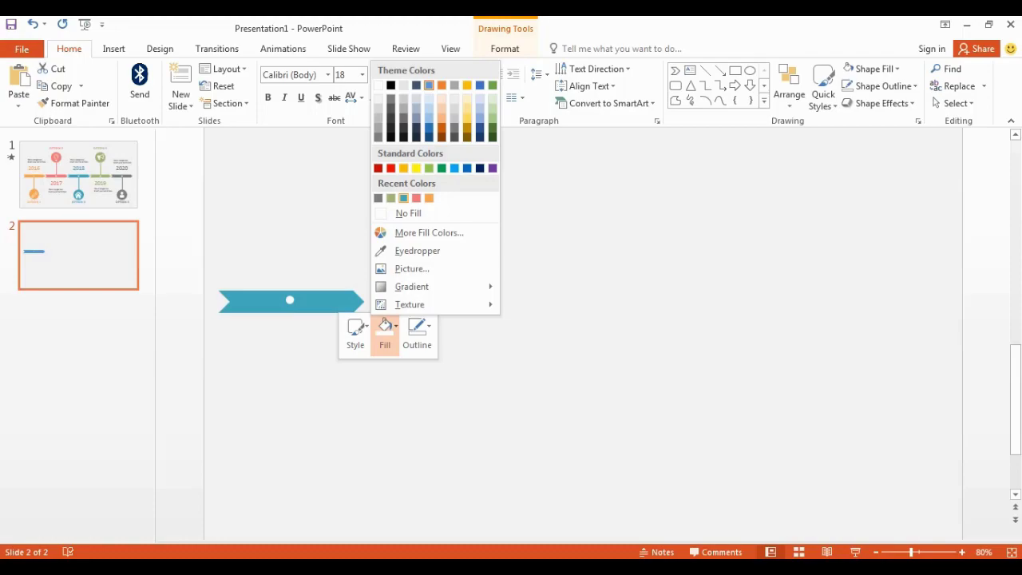
click(429, 198)
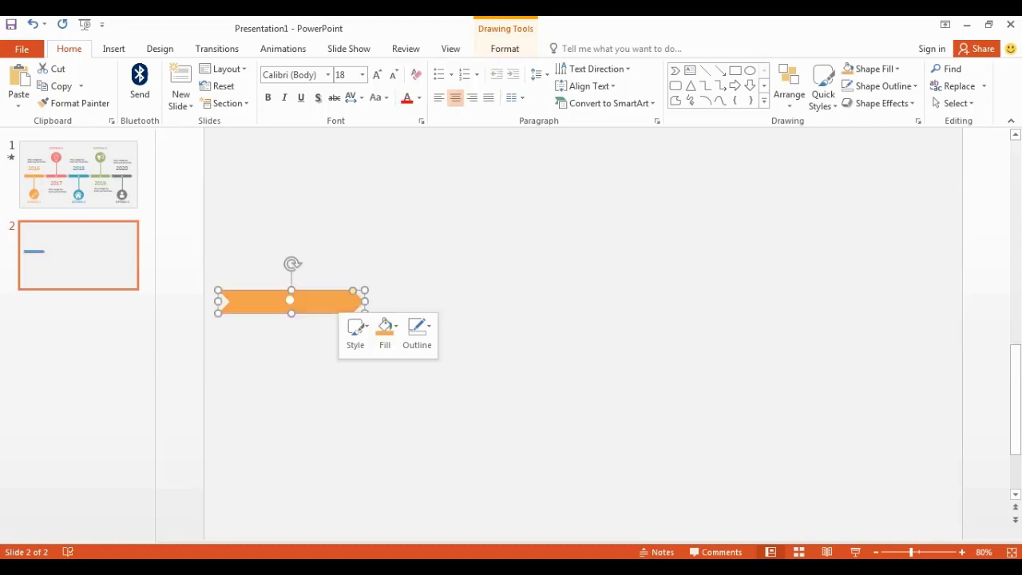
key(Escape)
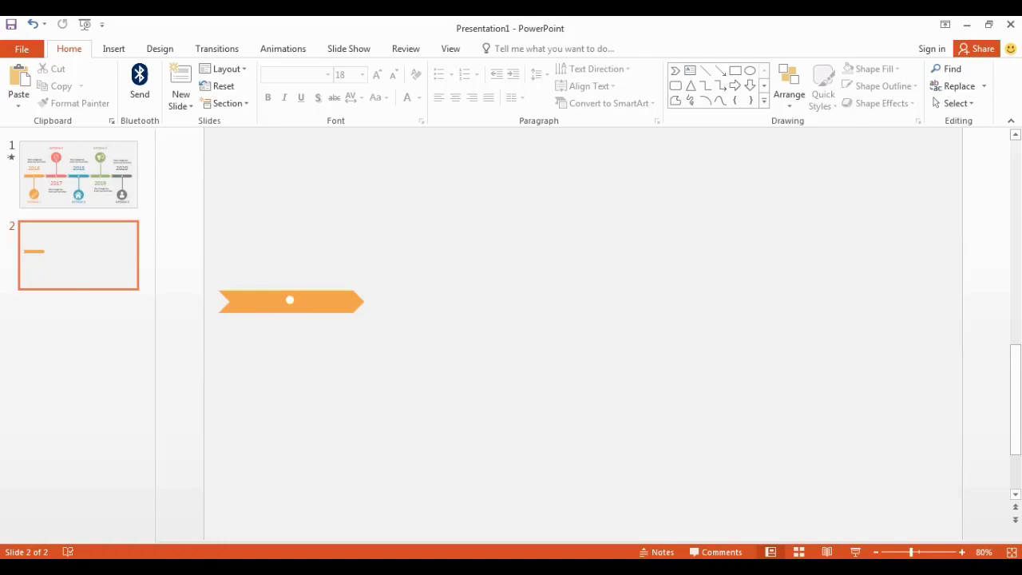
Step: Draw a straight vertical line below the chevron
click(113, 49)
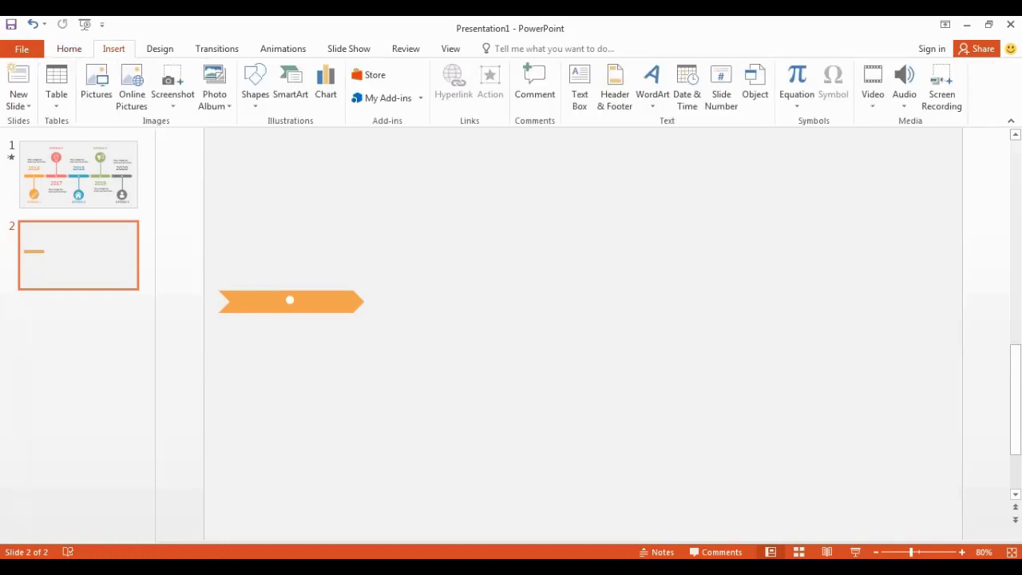
click(255, 87)
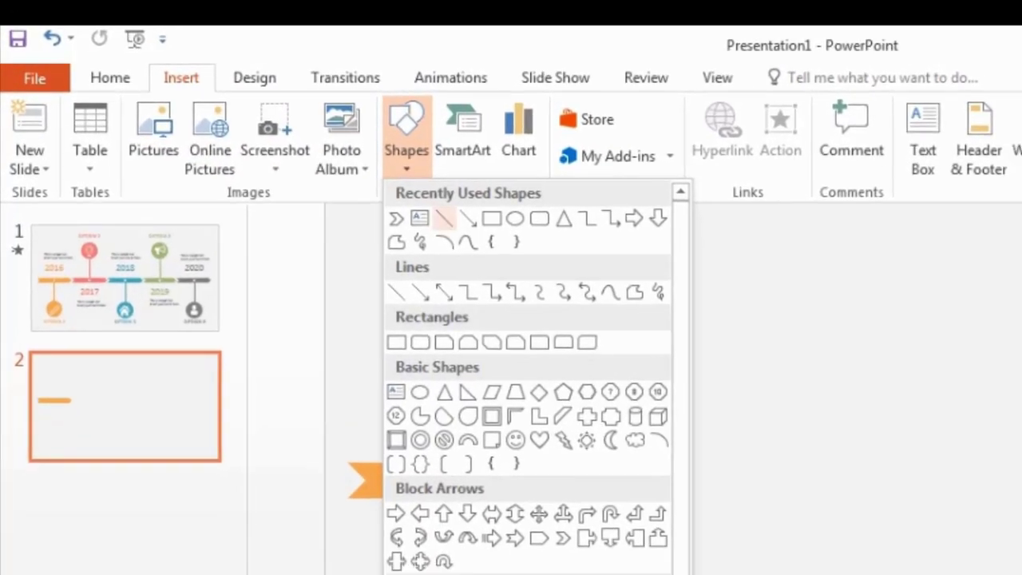
click(443, 218)
drag(298, 341, 298, 424)
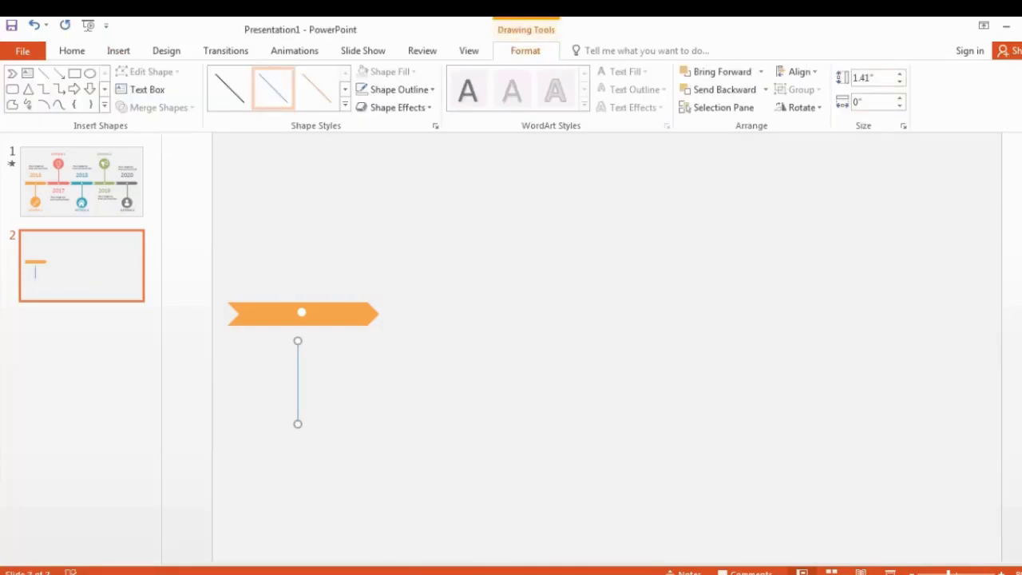
Step: Adjust the line's height and position it directly under the chevron's white dot
click(864, 78)
text(1.41)
key(BackSpace)
key(BackSpace)
text(8)
key(Return)
key(Escape)
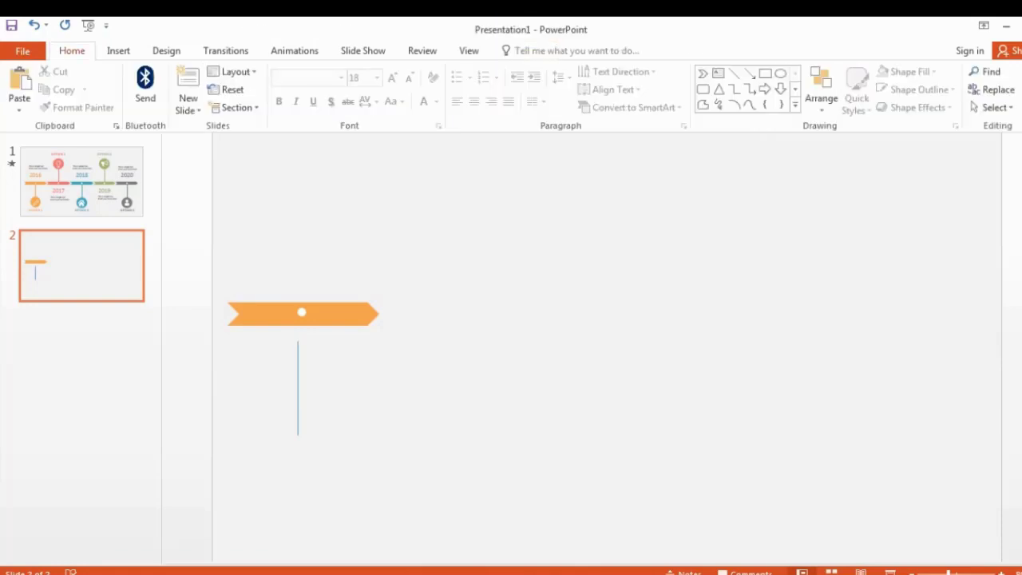
click(297, 387)
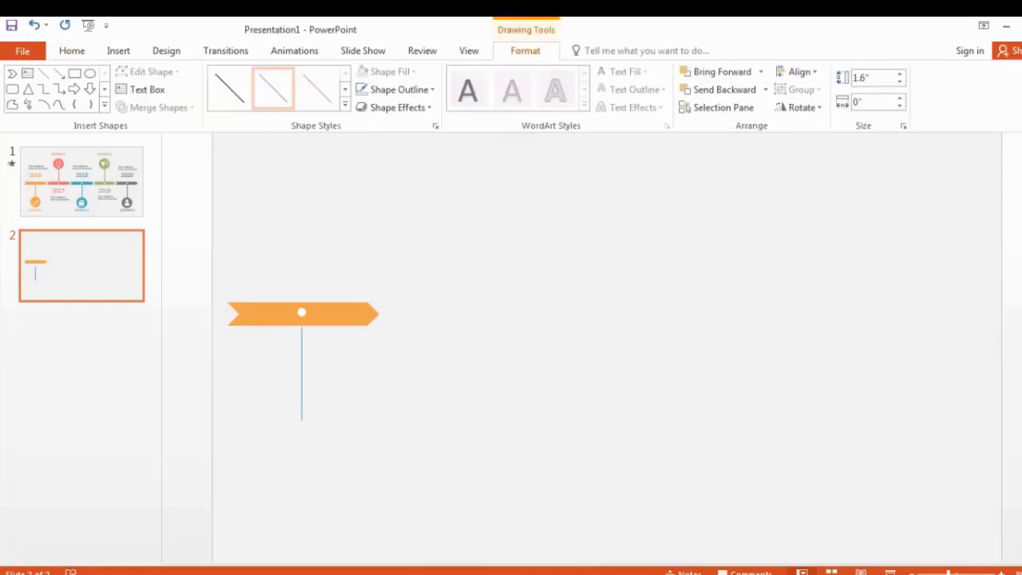
drag(298, 387, 302, 359)
key(ctrl+Left)
key(ctrl+Left)
Step: Give the line a 3 pt weight and send it behind the chevron
right_click(302, 351)
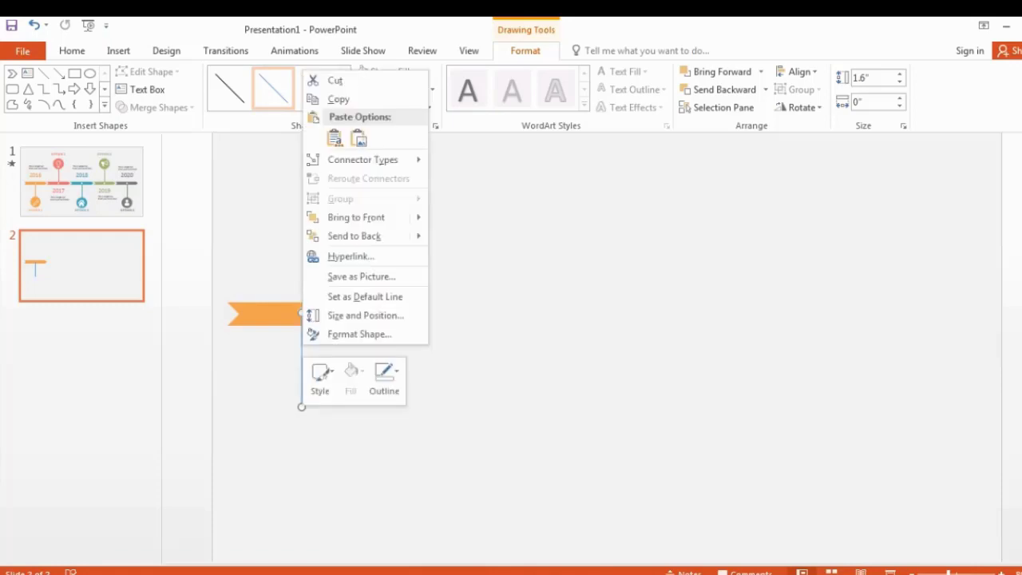
click(384, 375)
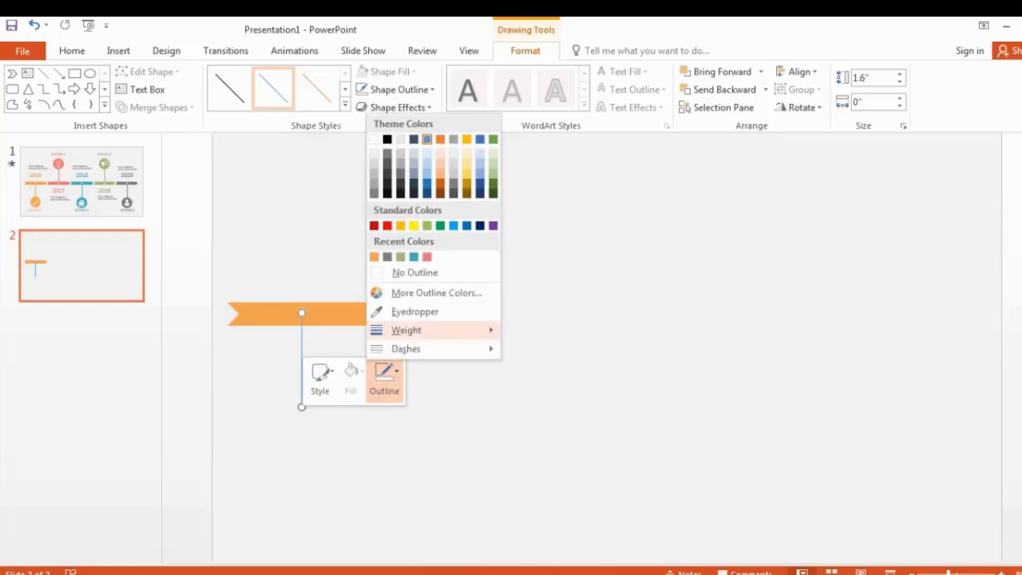
mouse_move(406, 330)
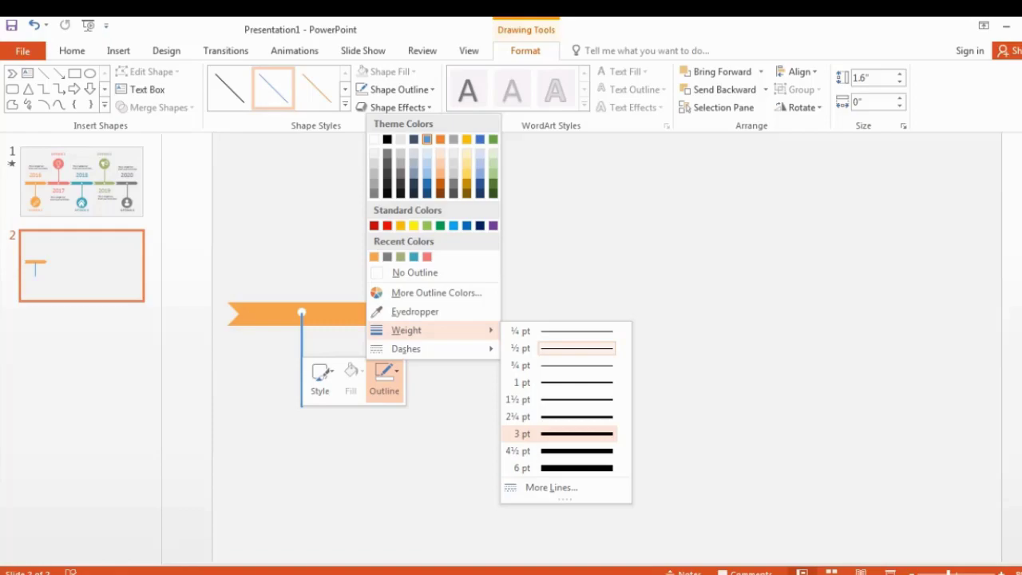
click(559, 434)
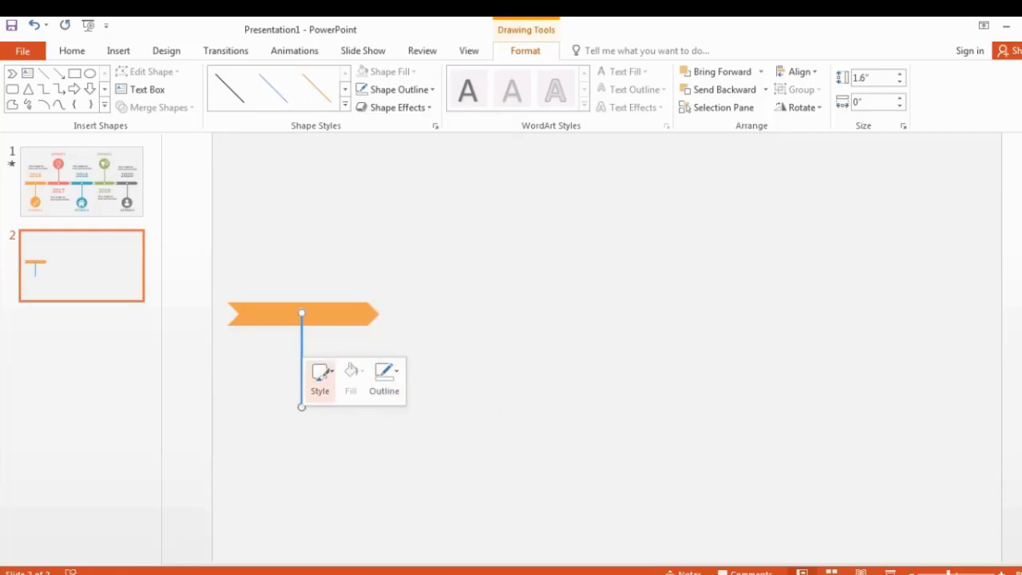
right_click(302, 338)
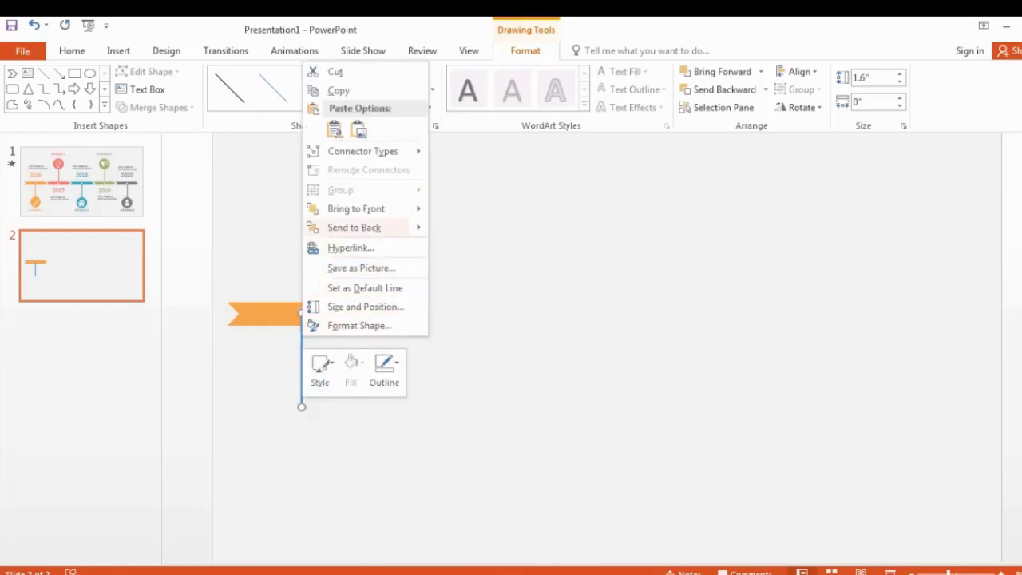
mouse_move(355, 228)
click(479, 228)
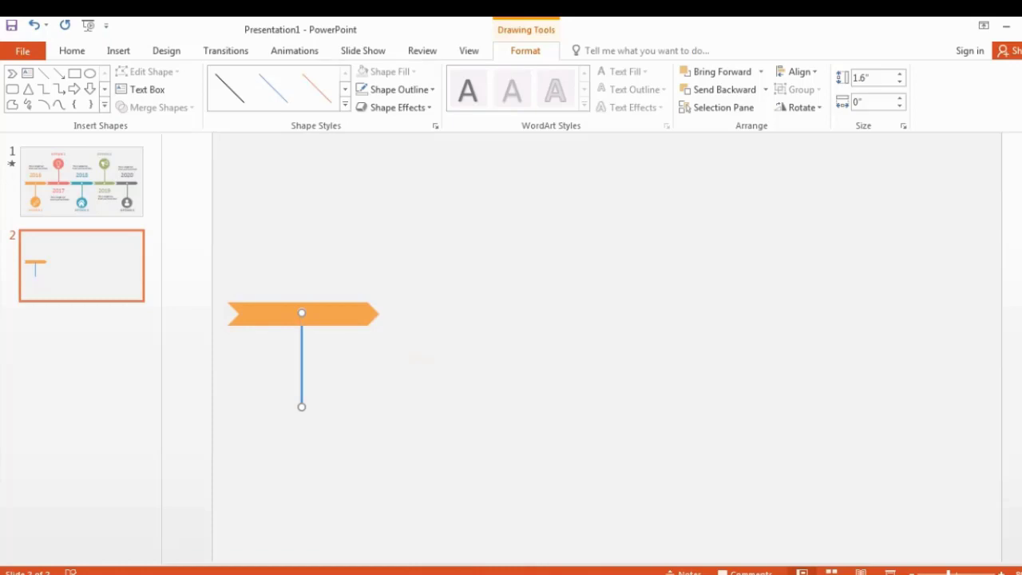
Step: Colour the line orange to match the chevron
right_click(302, 345)
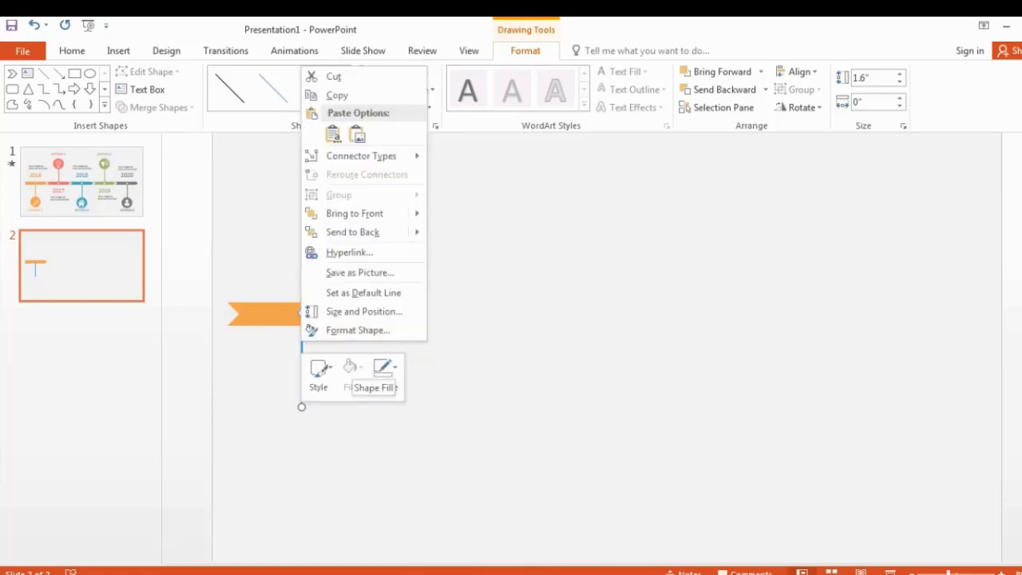
click(383, 375)
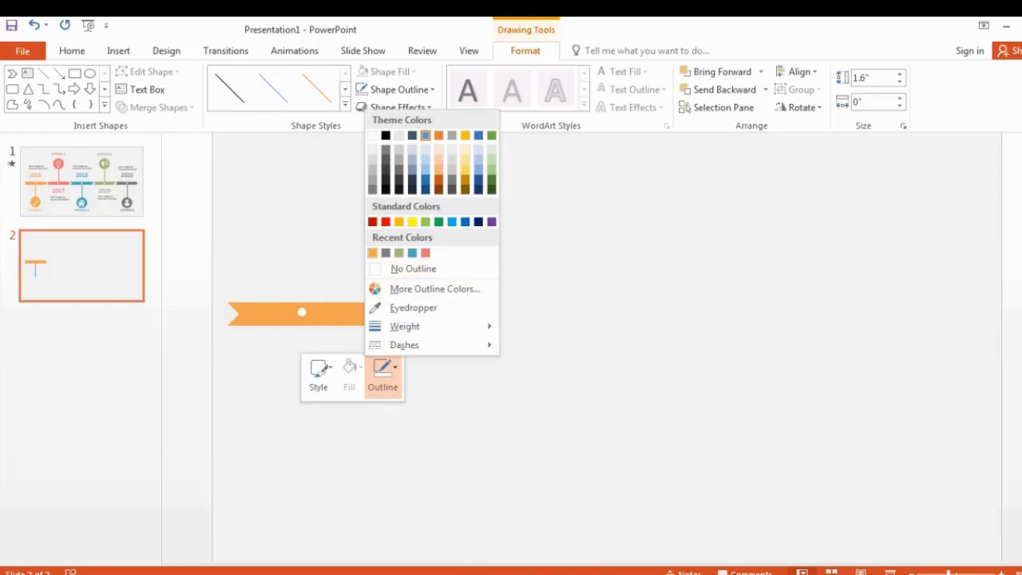
click(372, 252)
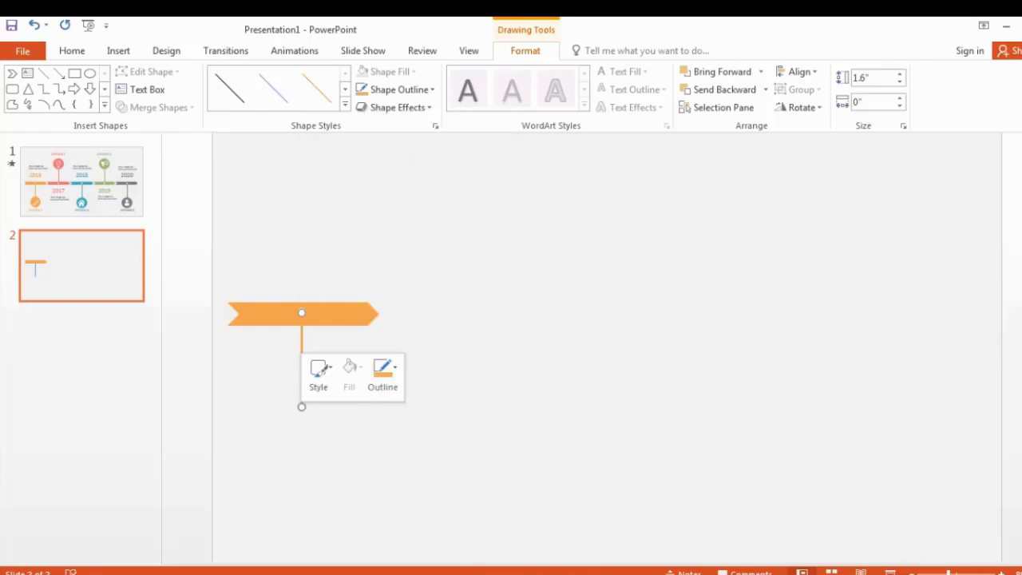
key(Escape)
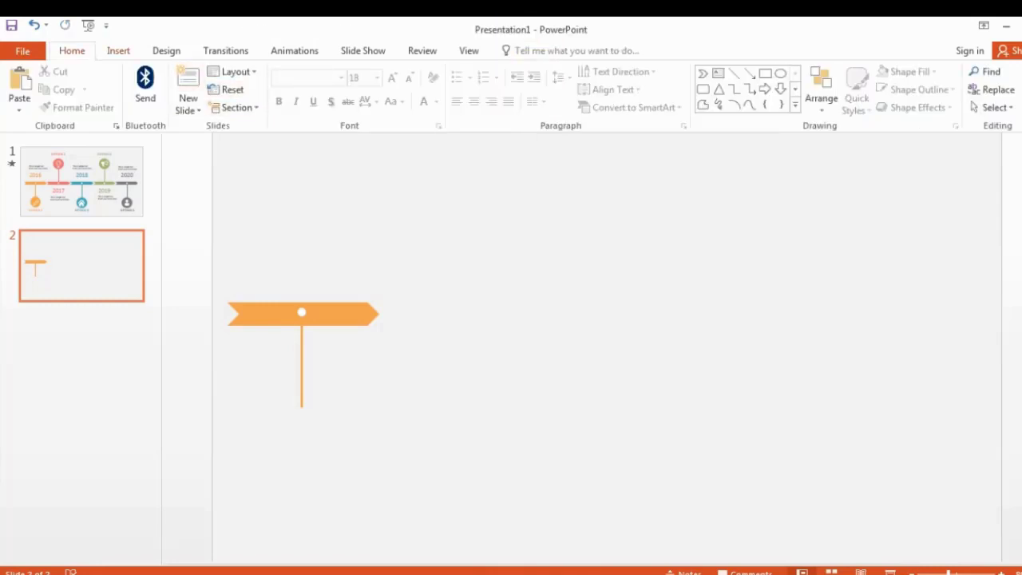
Step: Draw an oval below the line and size it to 1.21 by 1.21 inches
click(118, 50)
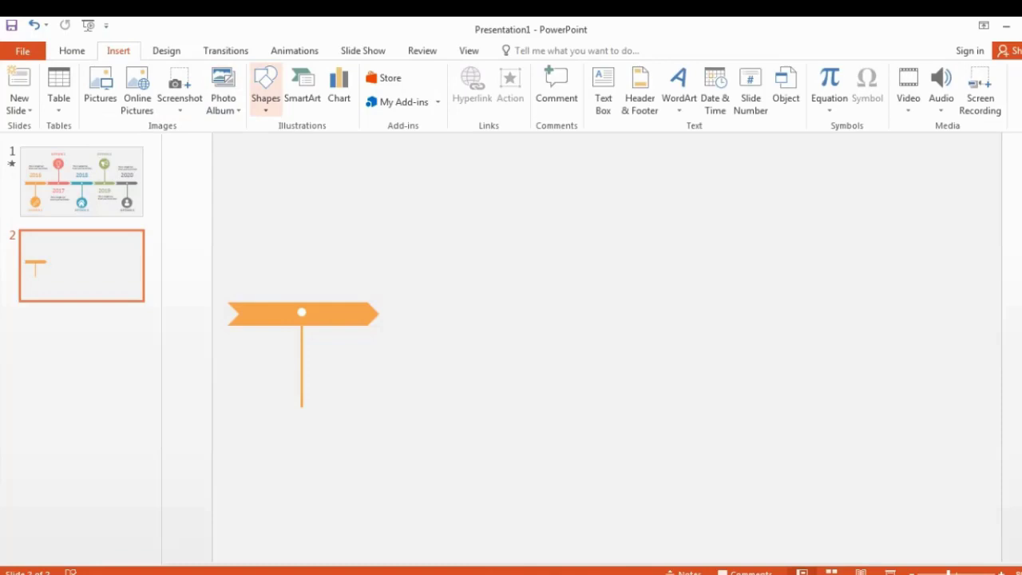
click(266, 88)
click(337, 142)
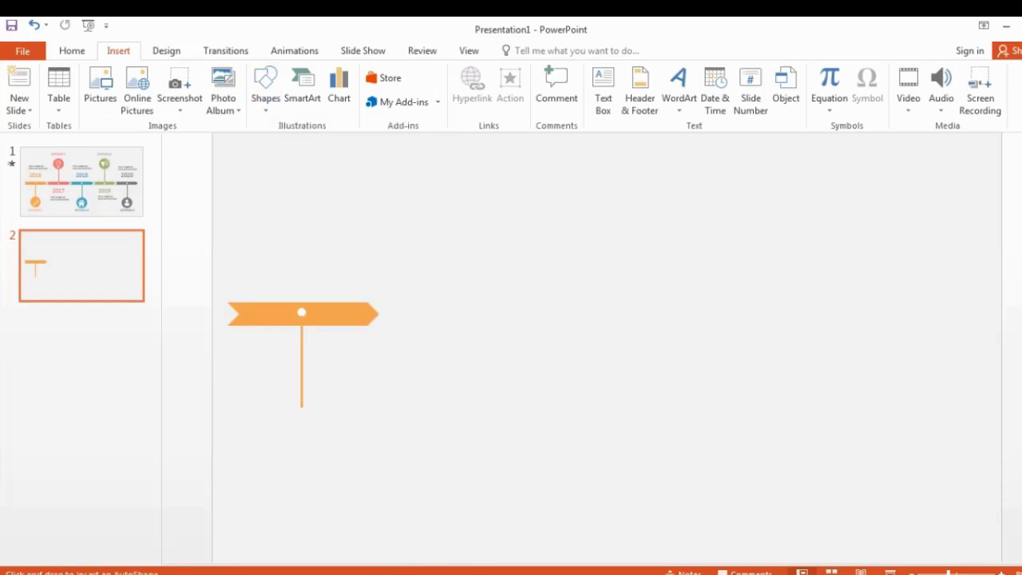
drag(330, 429, 402, 500)
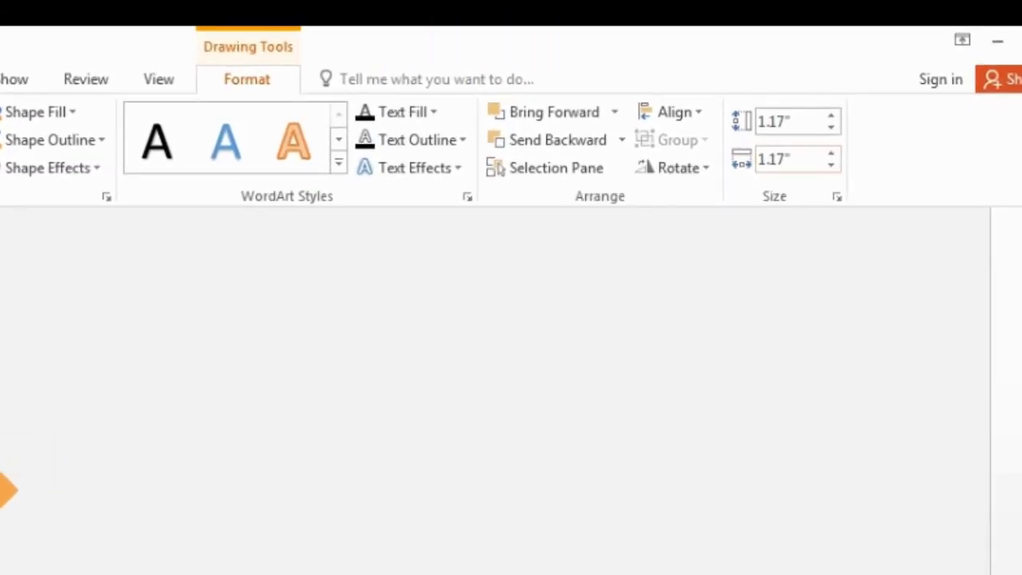
click(790, 160)
key(BackSpace)
key(BackSpace)
text(21)
click(778, 121)
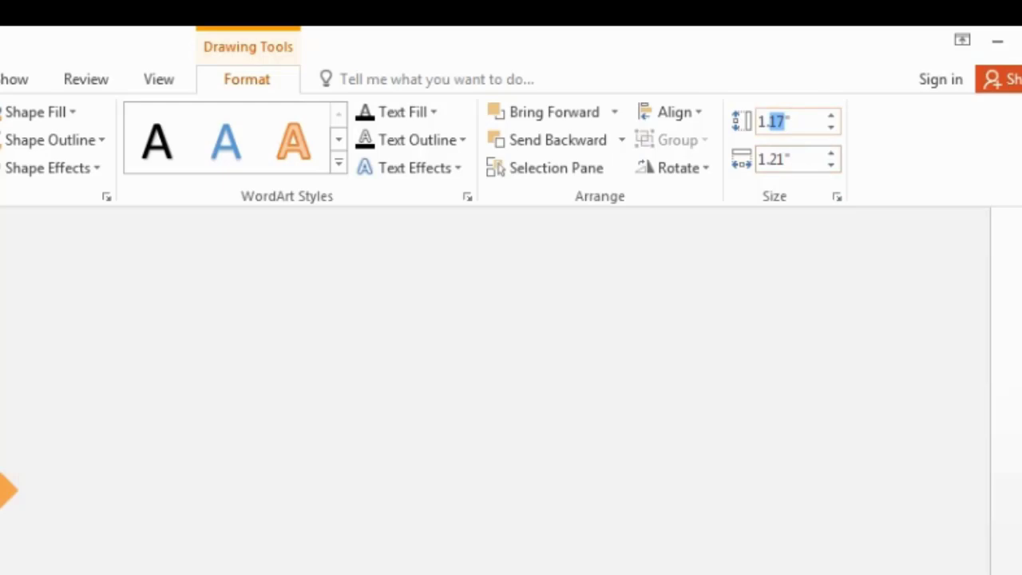
text(21)
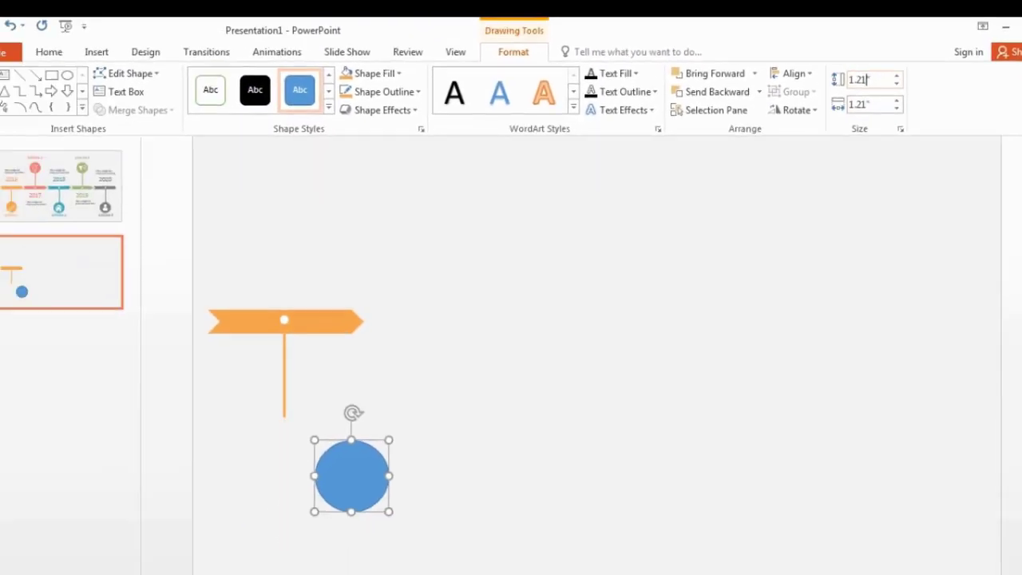
key(Escape)
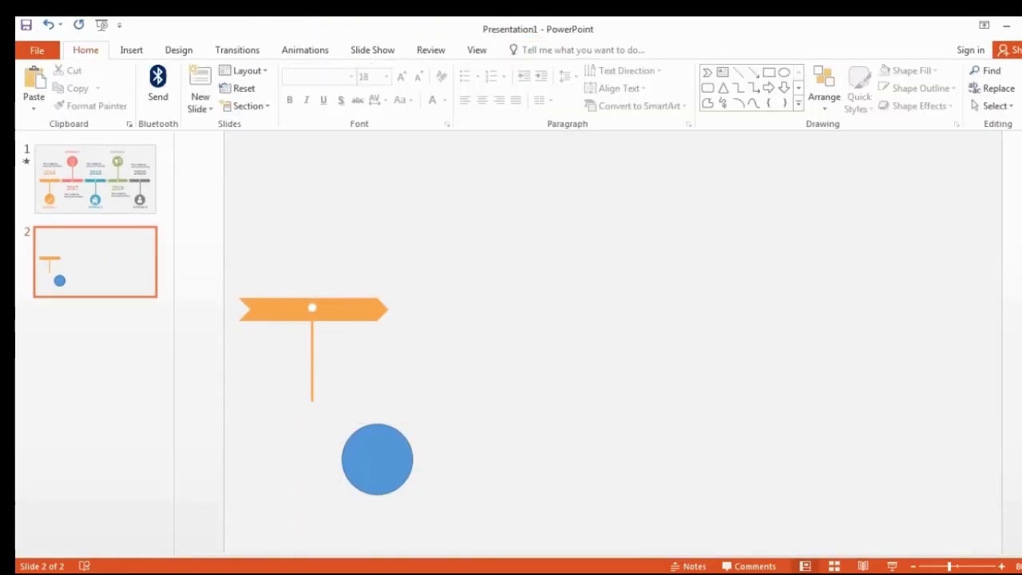
Step: Remove the circle's outline, fill it orange, and move it to the line's end
click(383, 462)
right_click(383, 461)
click(468, 489)
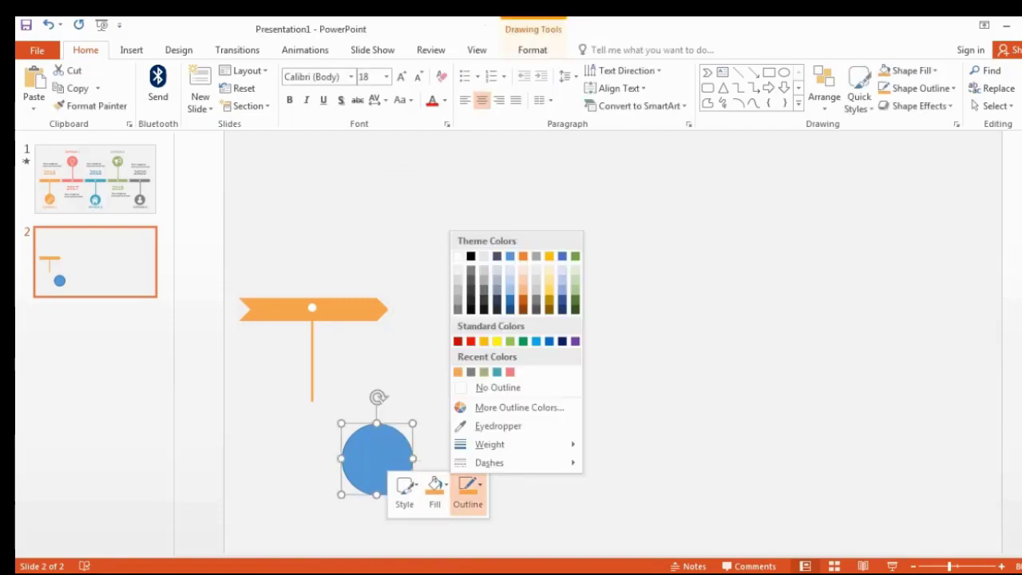
click(497, 387)
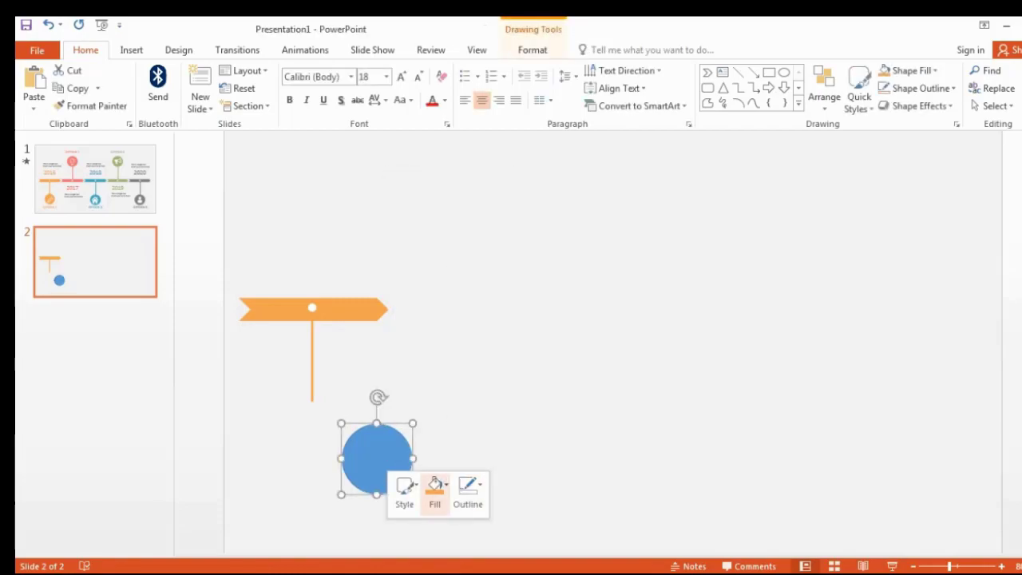
click(434, 487)
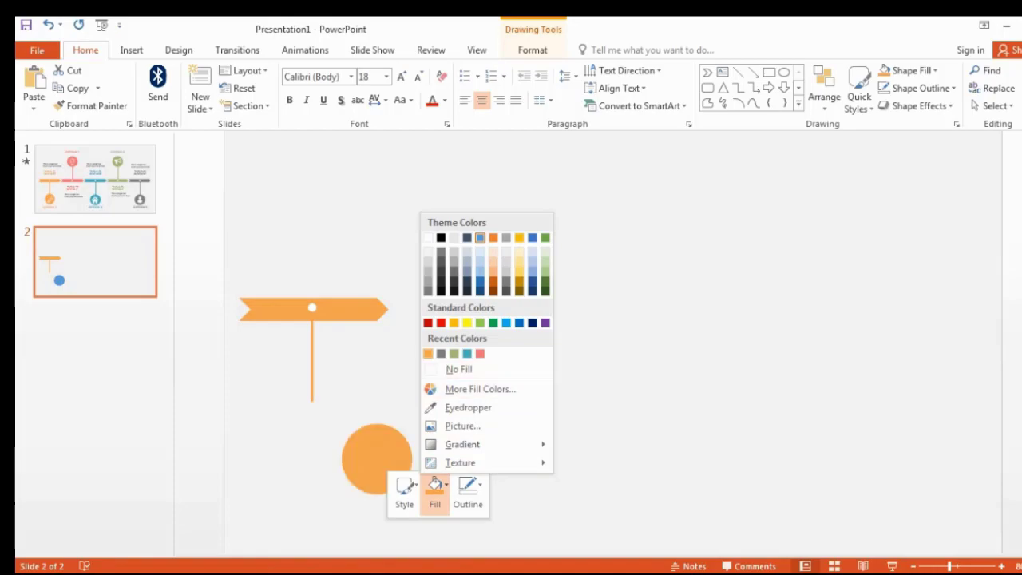
click(428, 353)
drag(376, 459, 312, 436)
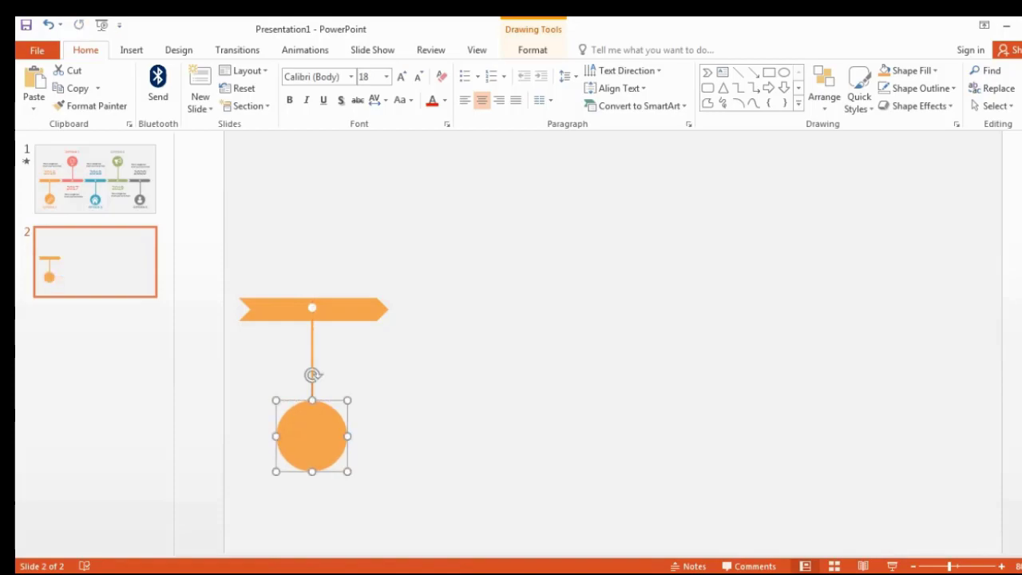
key(Escape)
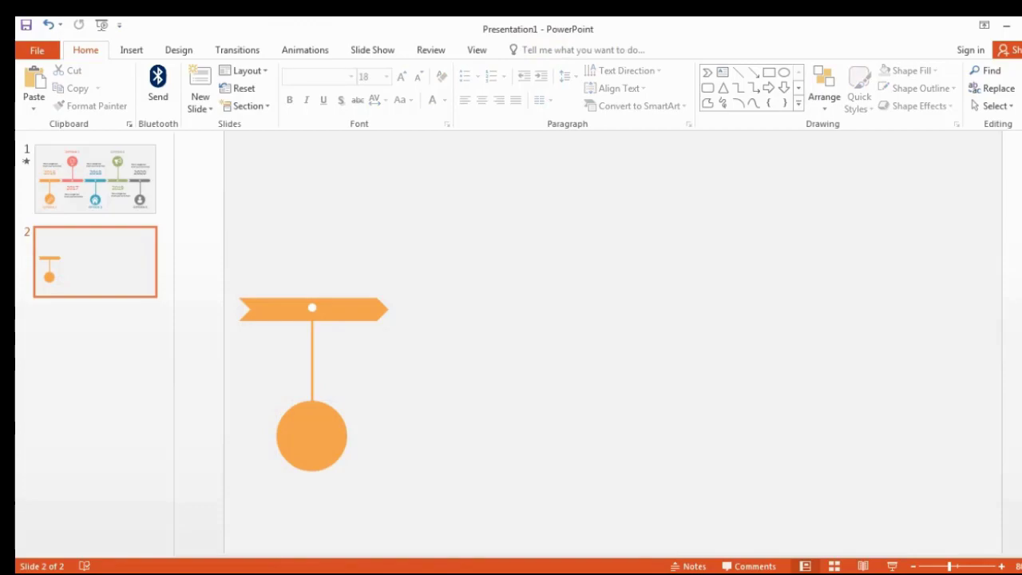
Step: Send the line and circle behind the chevron banner, then select all three together
click(343, 308)
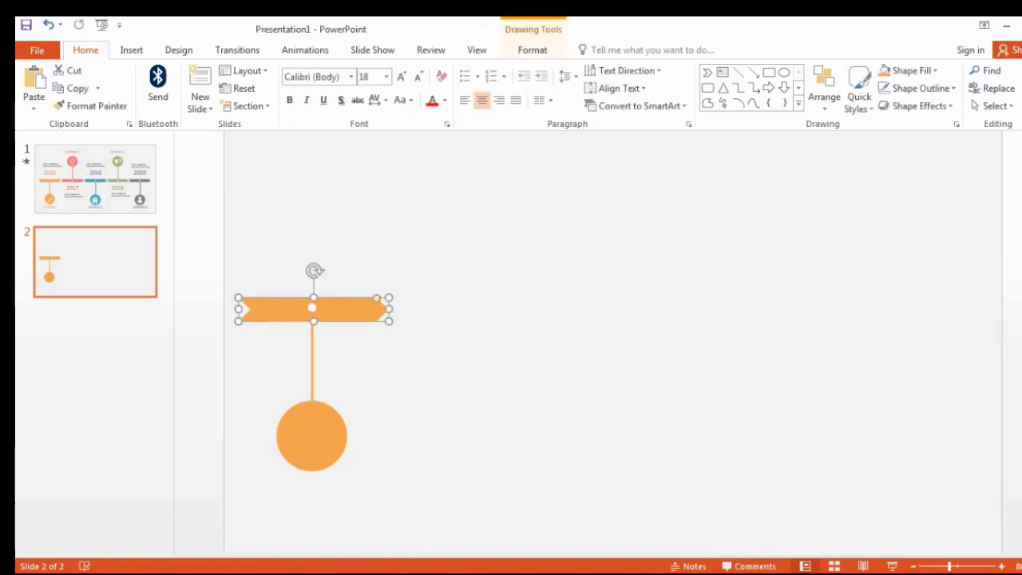
drag(312, 307, 312, 308)
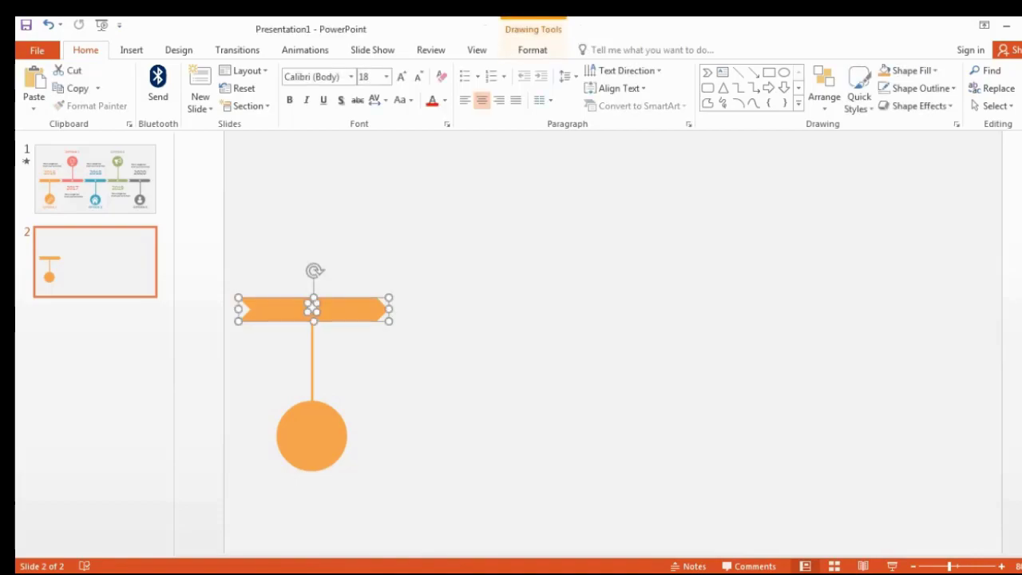
click(311, 307)
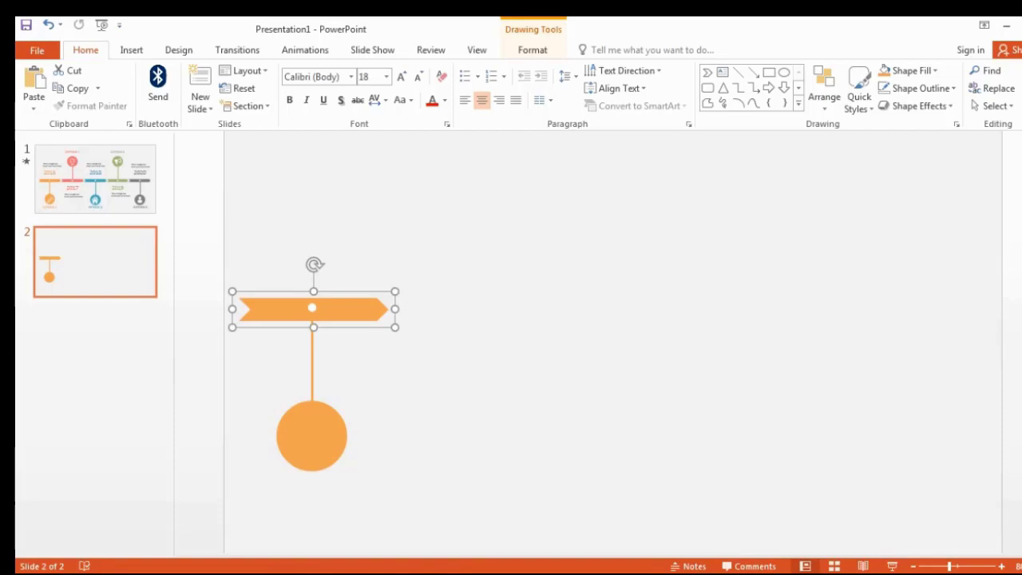
click(312, 360)
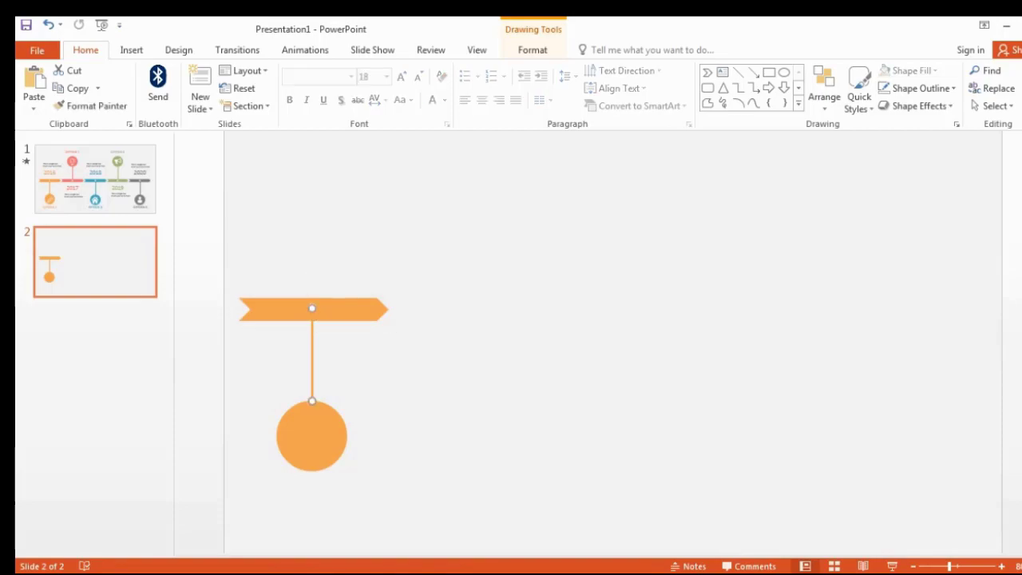
click(311, 435)
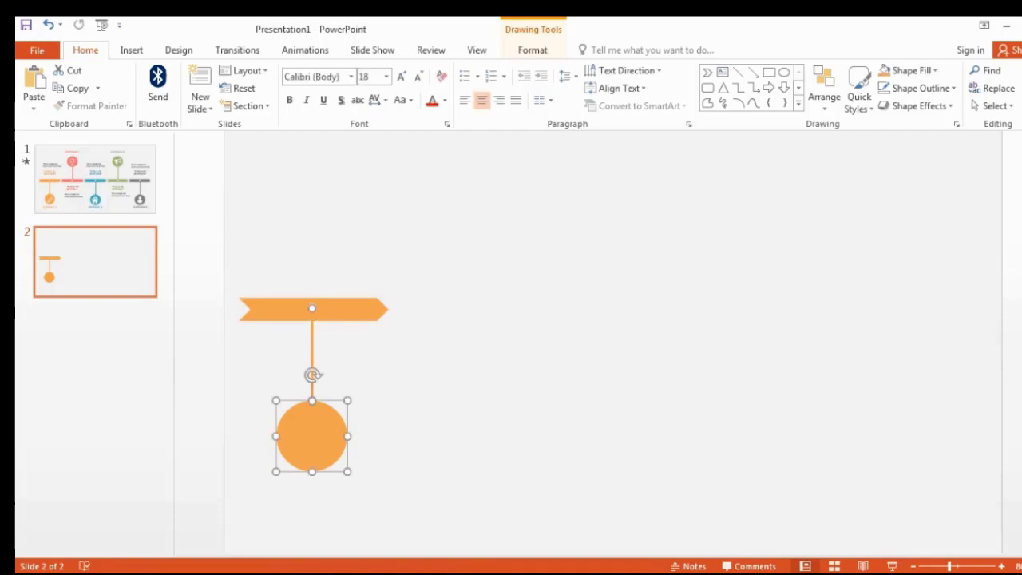
click(312, 306)
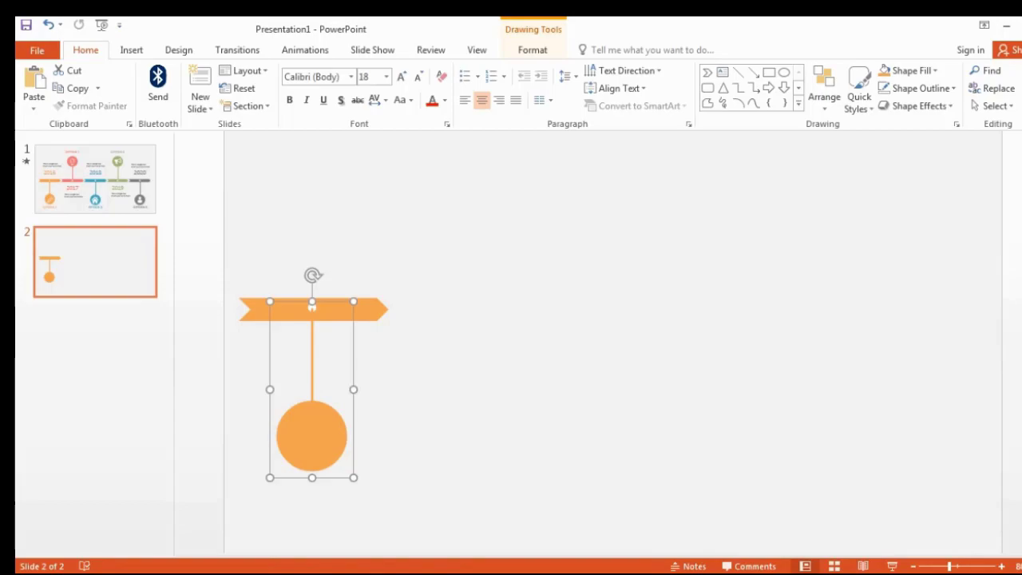
right_click(312, 306)
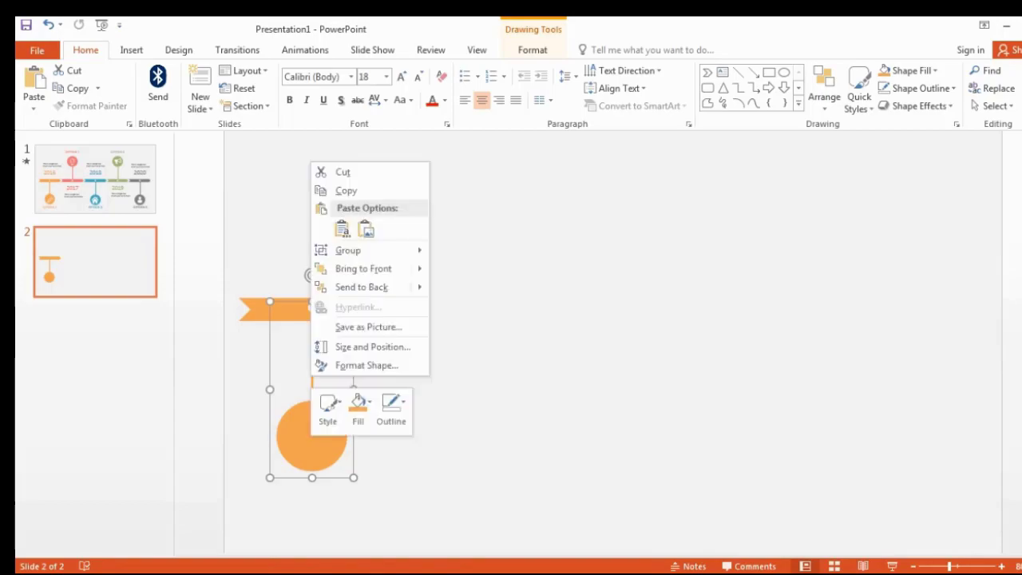
mouse_move(375, 287)
click(479, 288)
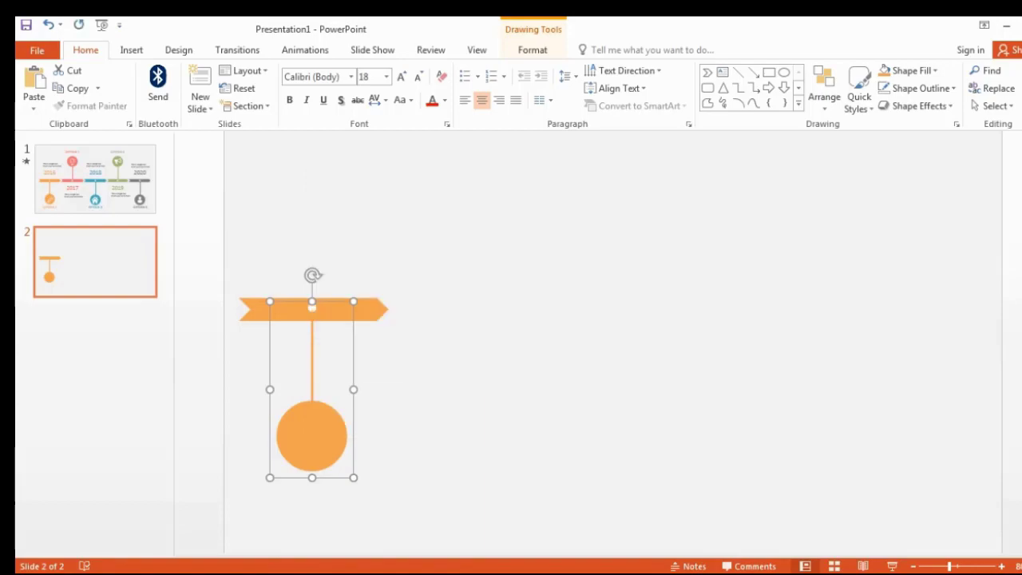
key(Escape)
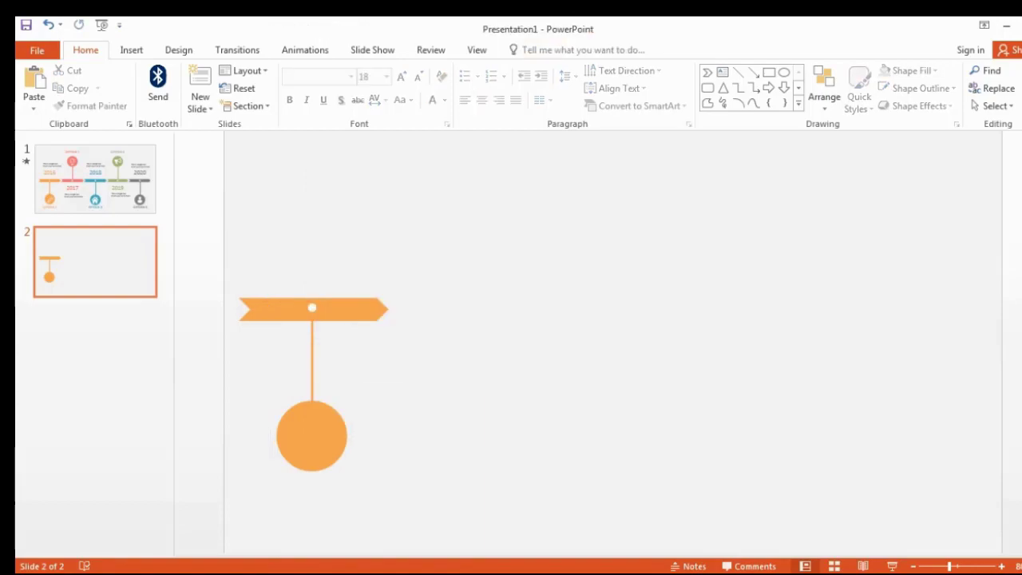
drag(223, 269, 437, 508)
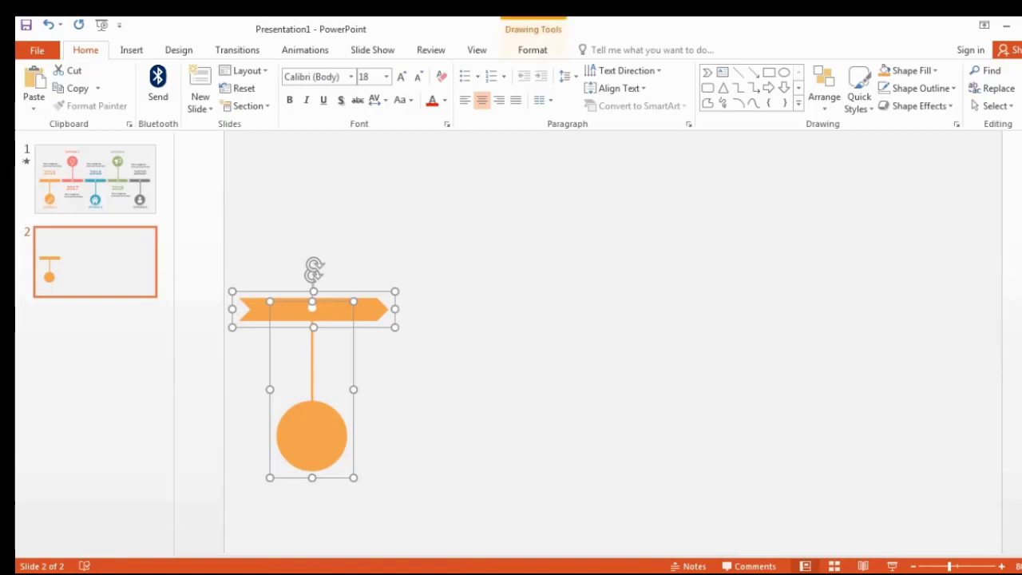
Step: Duplicate the first chevron with its pin, set it beside the first, and raise its circle above
key(ctrl+v)
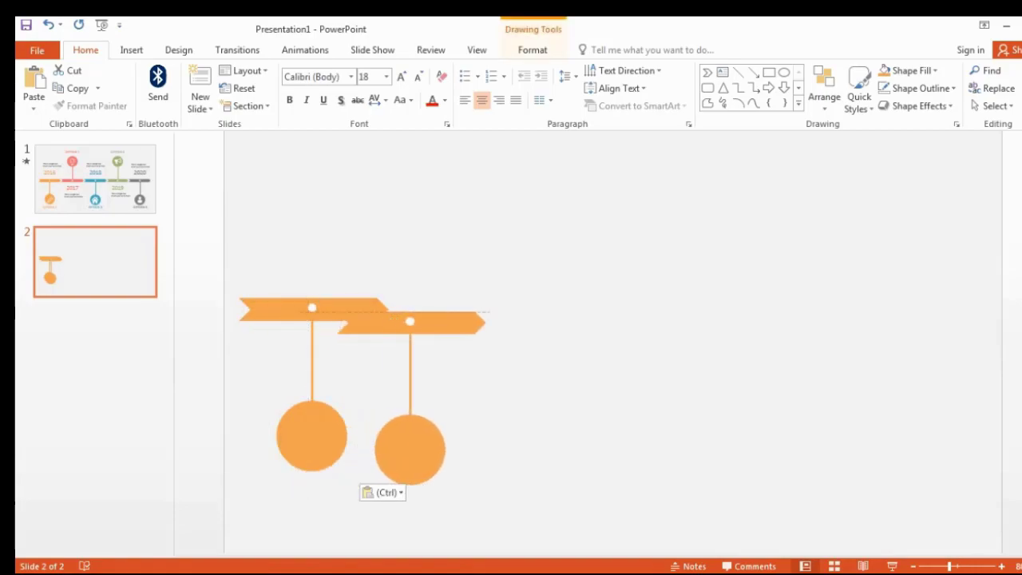
drag(409, 321, 459, 307)
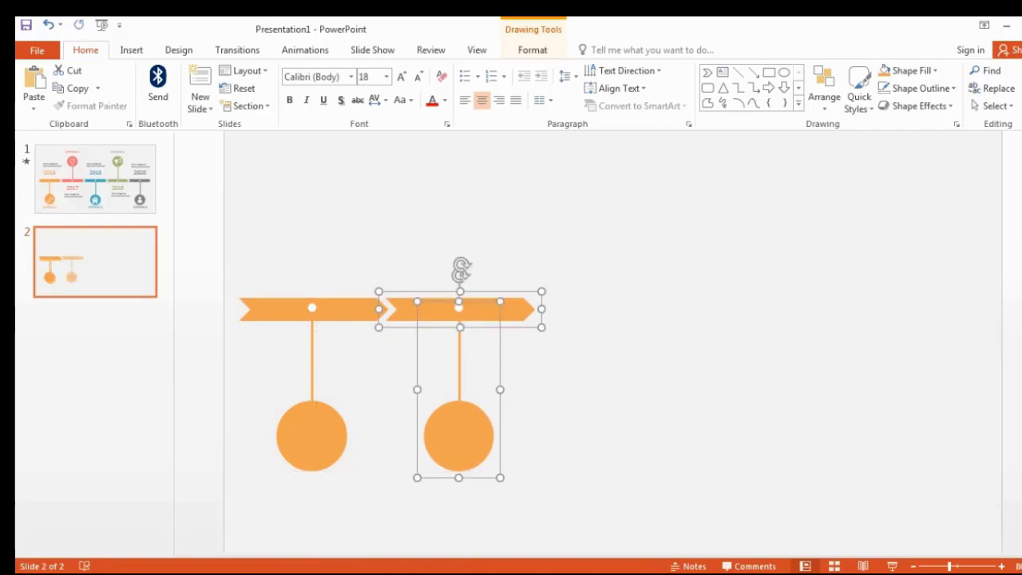
key(Escape)
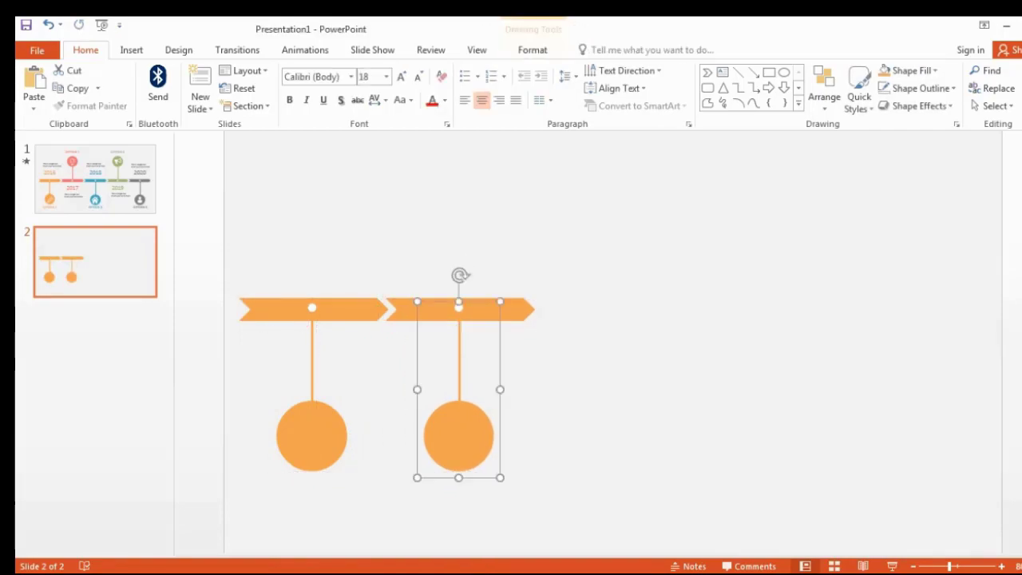
mouse_move(459, 435)
mouse_down()
mouse_move(529, 391)
mouse_move(535, 262)
mouse_up()
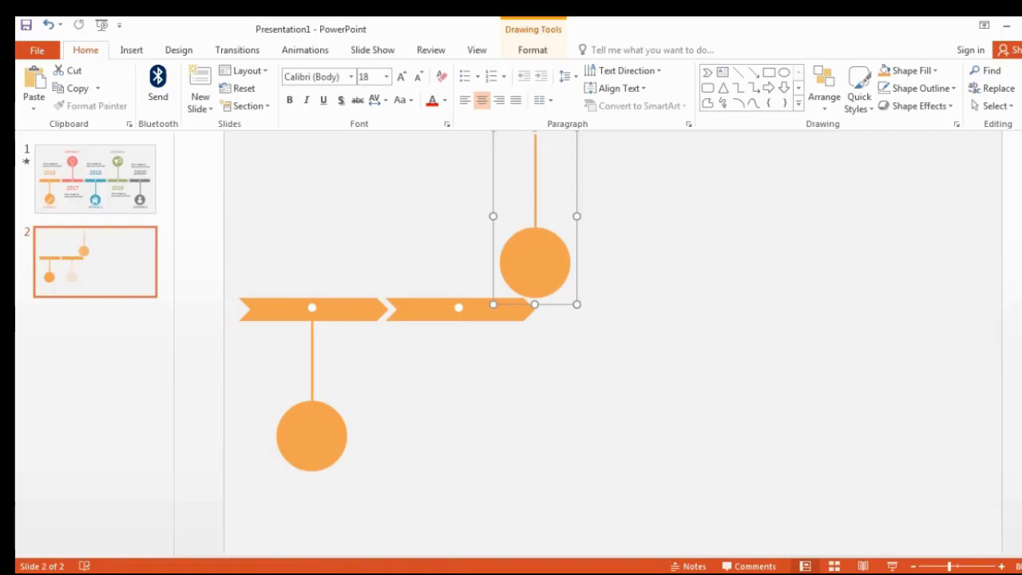
Step: Flip the second circle-and-stem group vertically and align its stem with the second chevron's dot
click(533, 49)
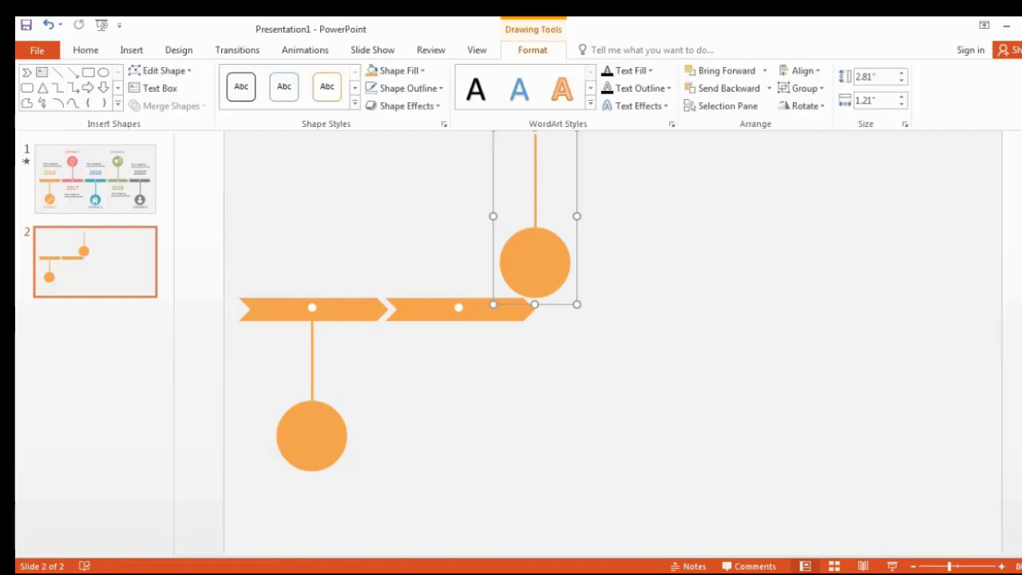
click(803, 105)
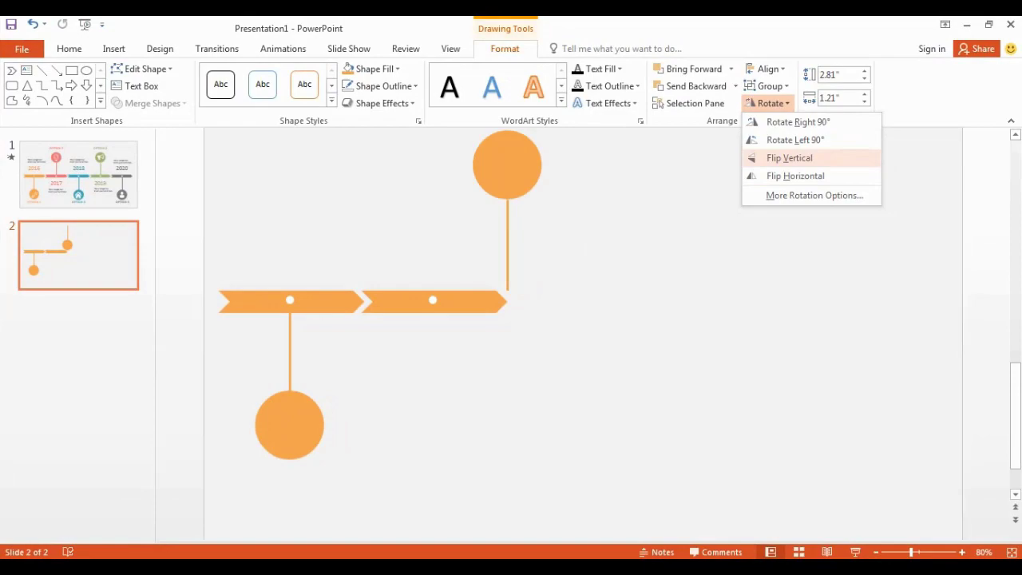
click(788, 158)
drag(507, 247, 434, 256)
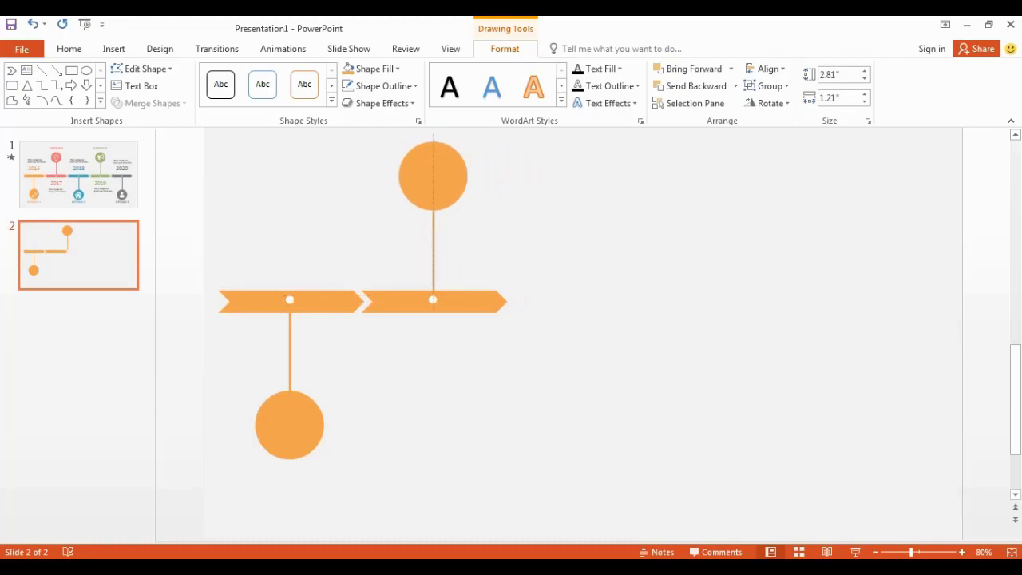
drag(433, 255, 433, 255)
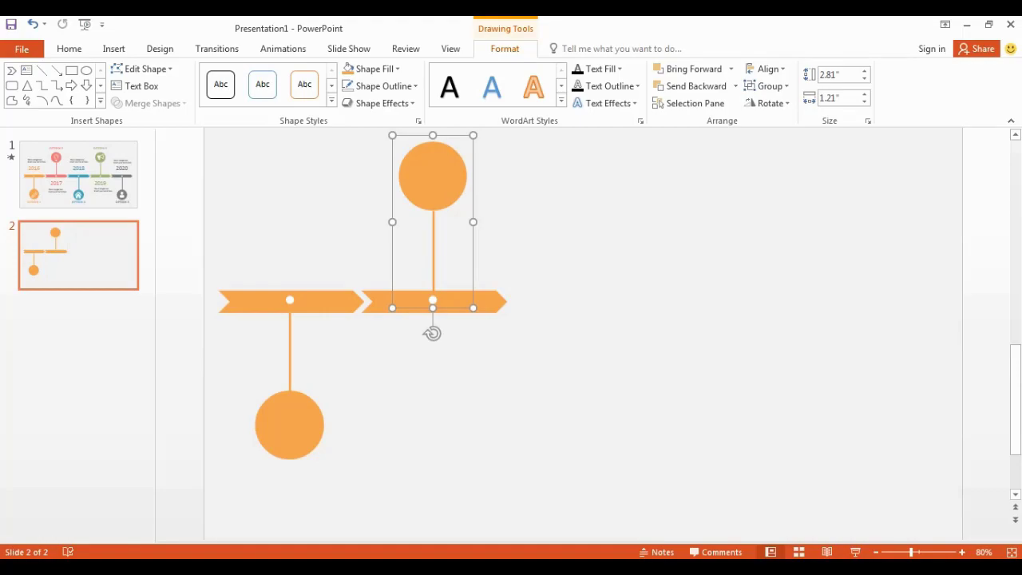
key(Escape)
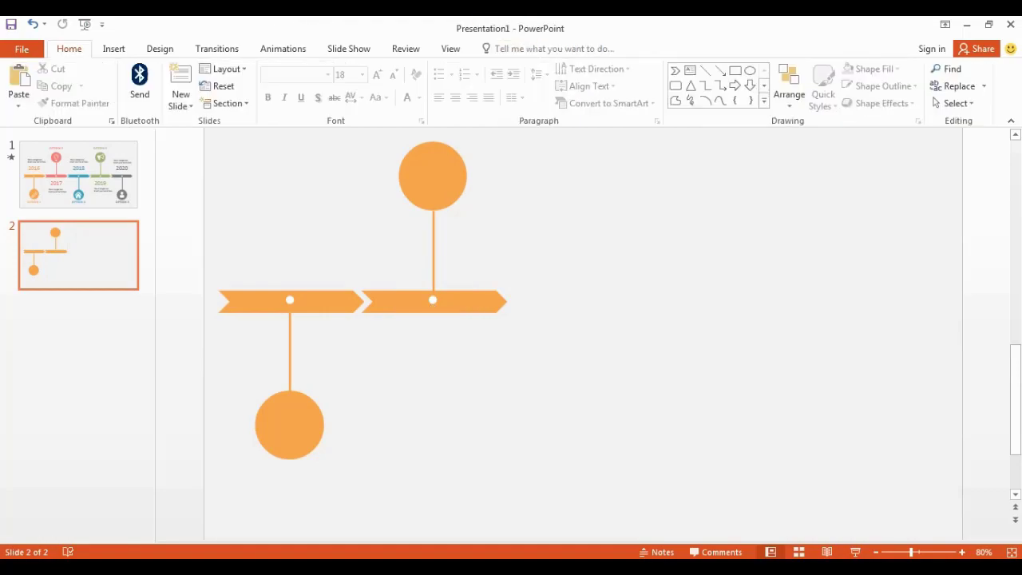
Step: Copy the first chevron with its lower circle and place it as the third segment
drag(209, 270, 369, 506)
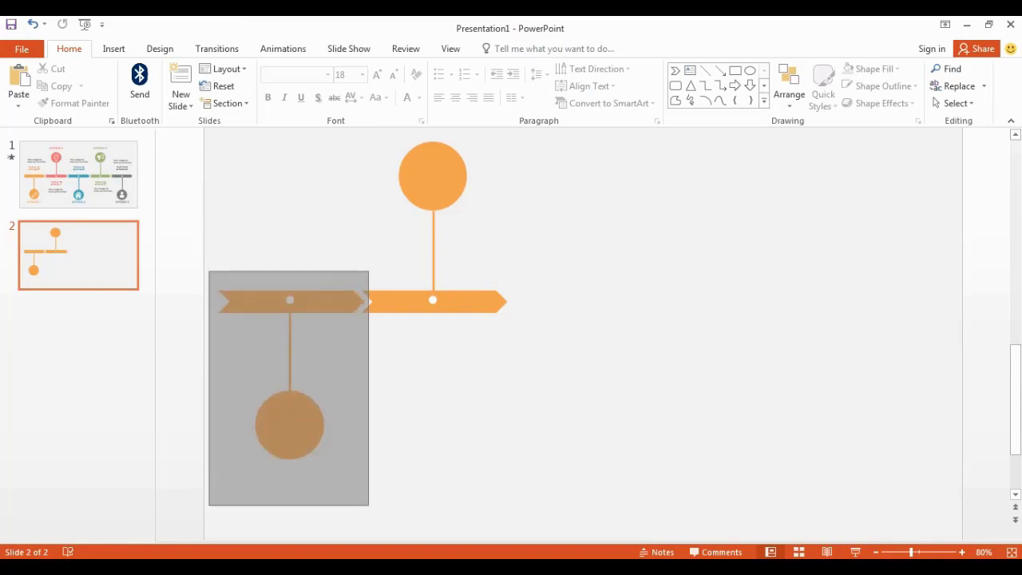
key(ctrl+c)
key(ctrl+v)
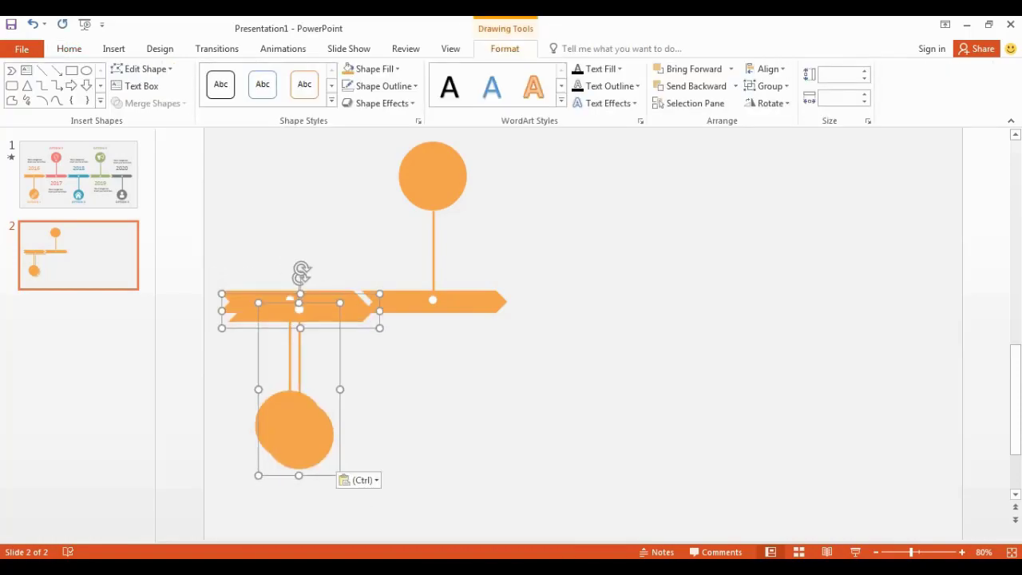
drag(295, 311, 577, 311)
key(Escape)
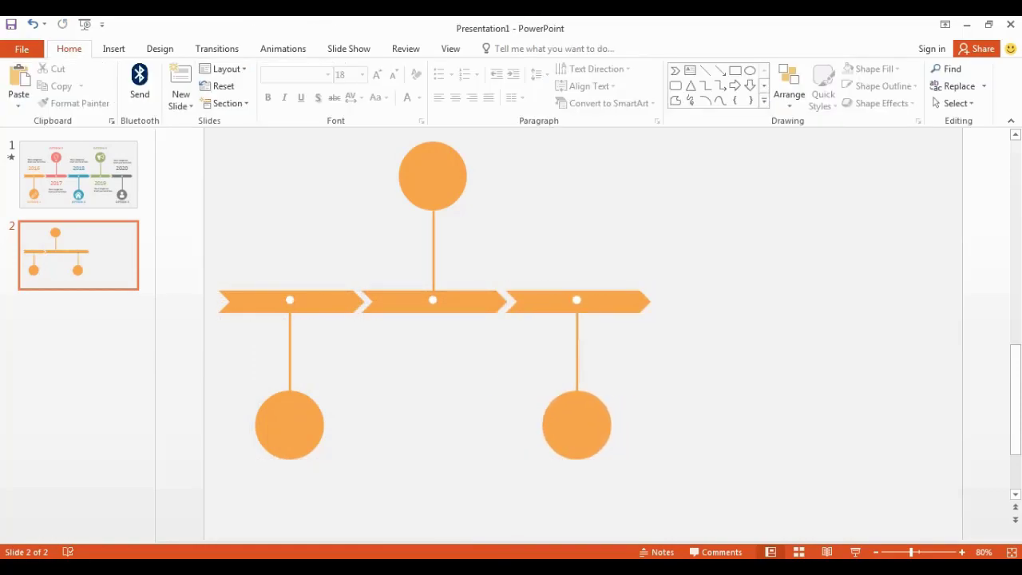
Step: Copy the middle chevron with its upper circle and line it up as the fourth segment
click(433, 307)
shift+click(436, 258)
key(ctrl+c)
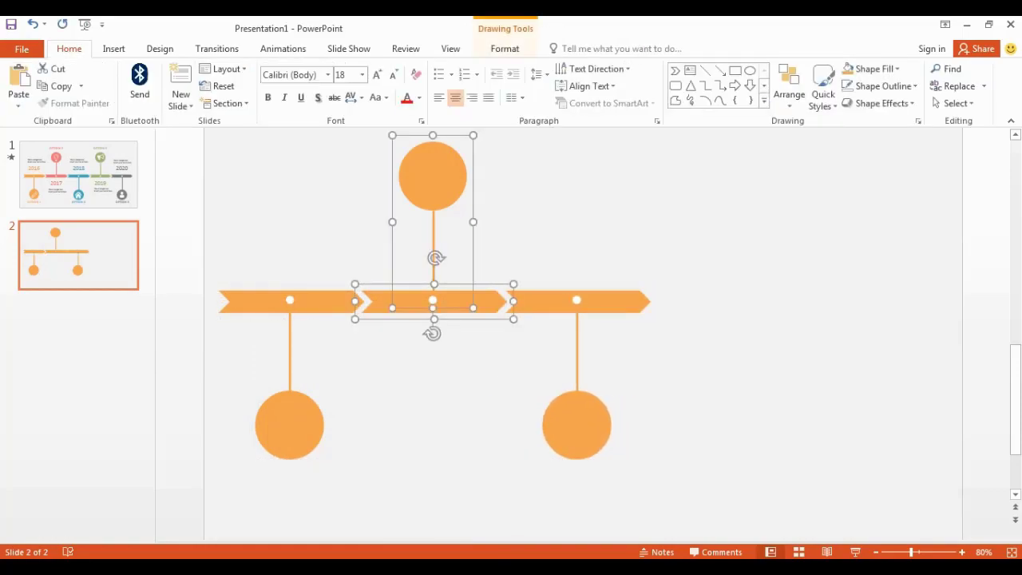
key(ctrl+v)
drag(444, 268, 732, 260)
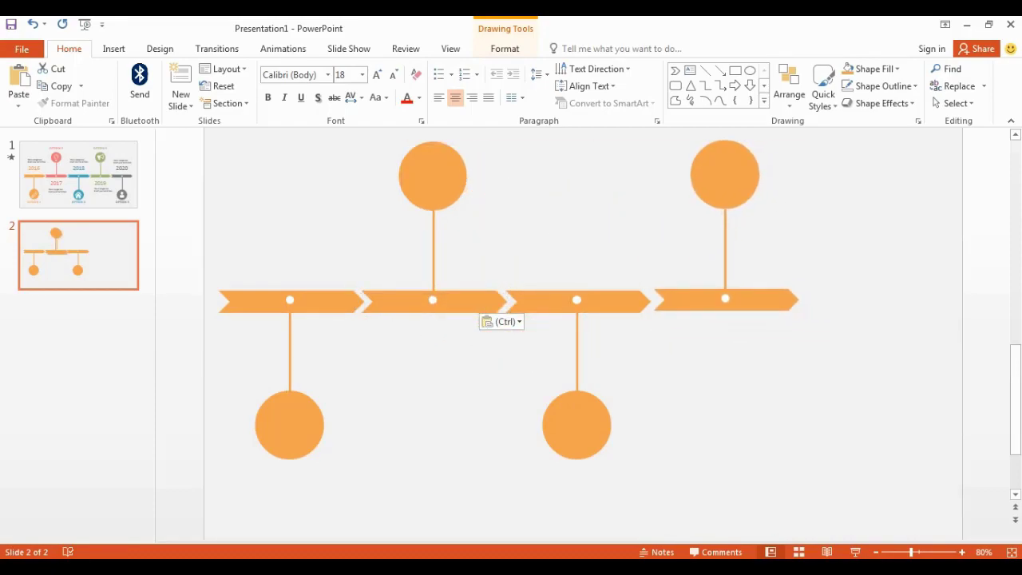
drag(726, 260, 719, 260)
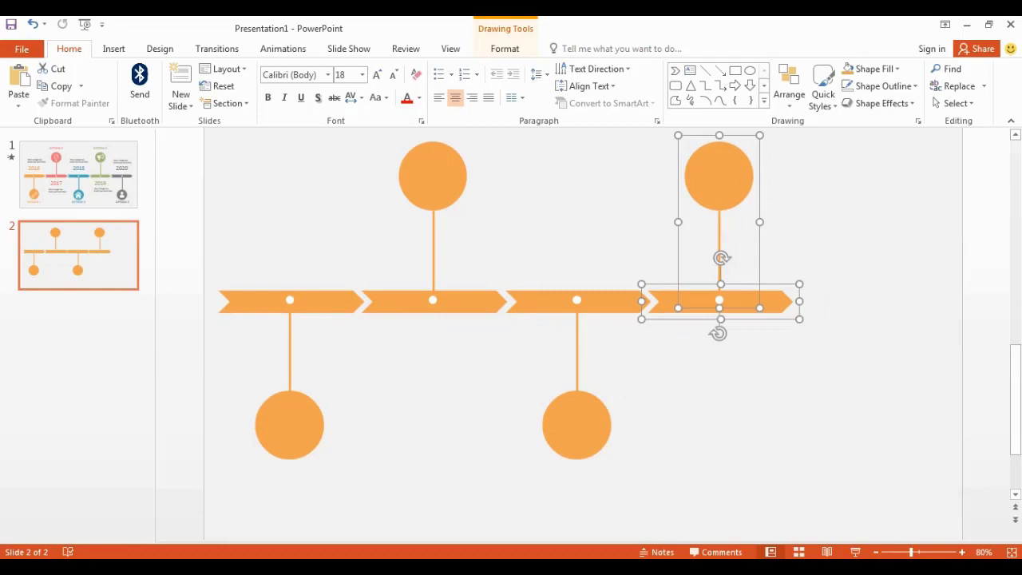
key(Escape)
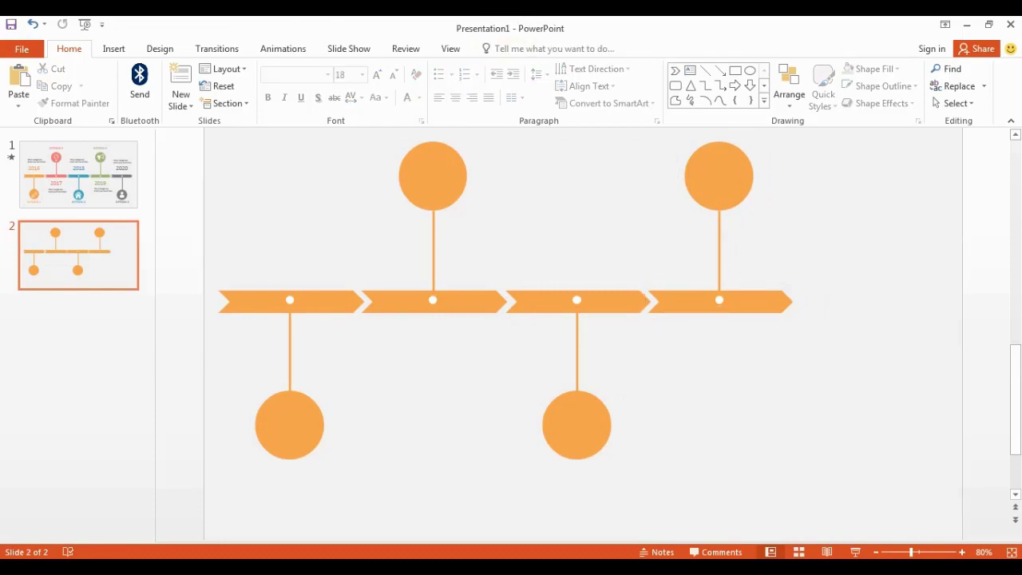
Step: Duplicate the first chevron with its lower circle to form the fifth segment
drag(206, 258, 374, 487)
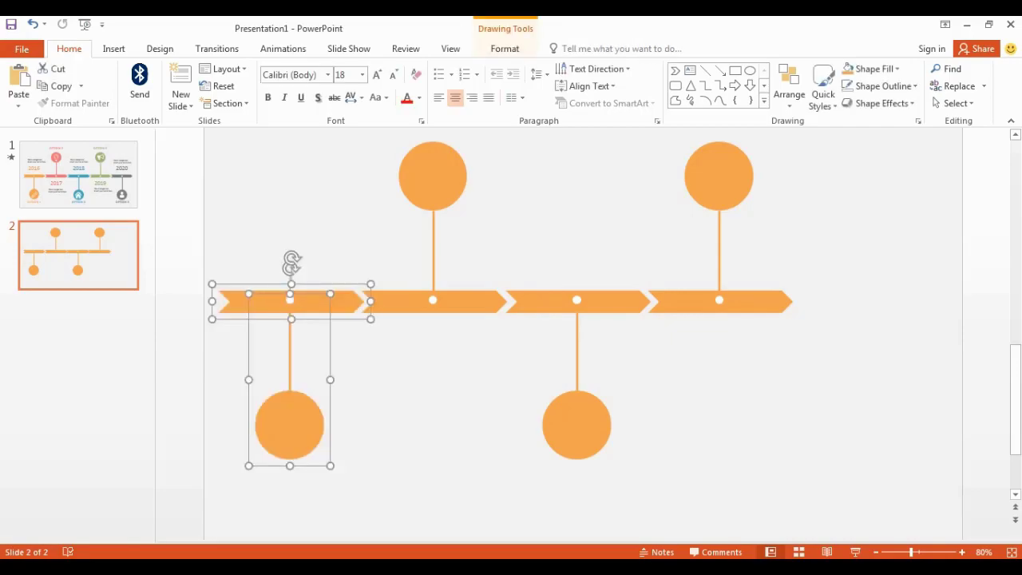
key(ctrl+d)
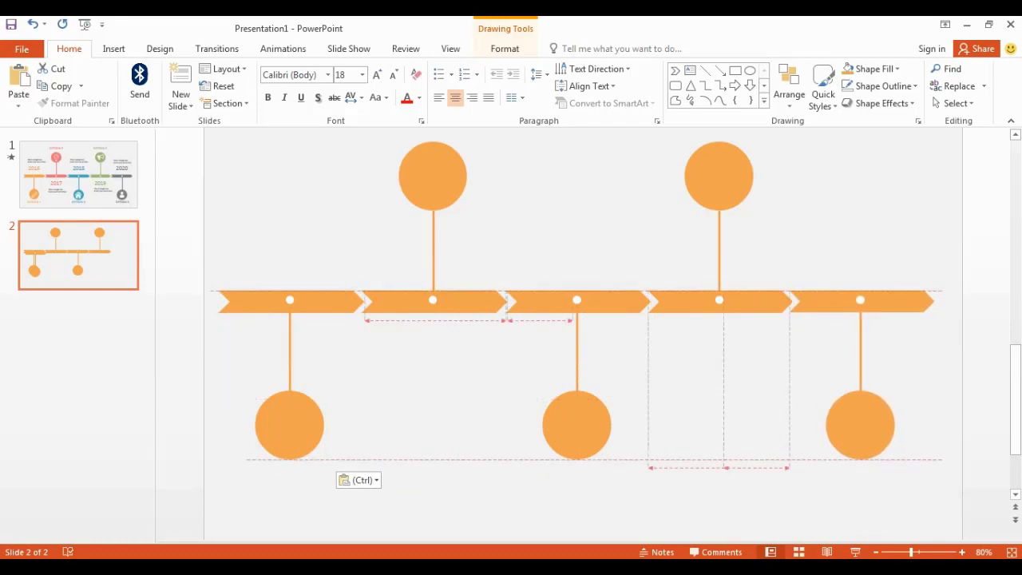
key(Escape)
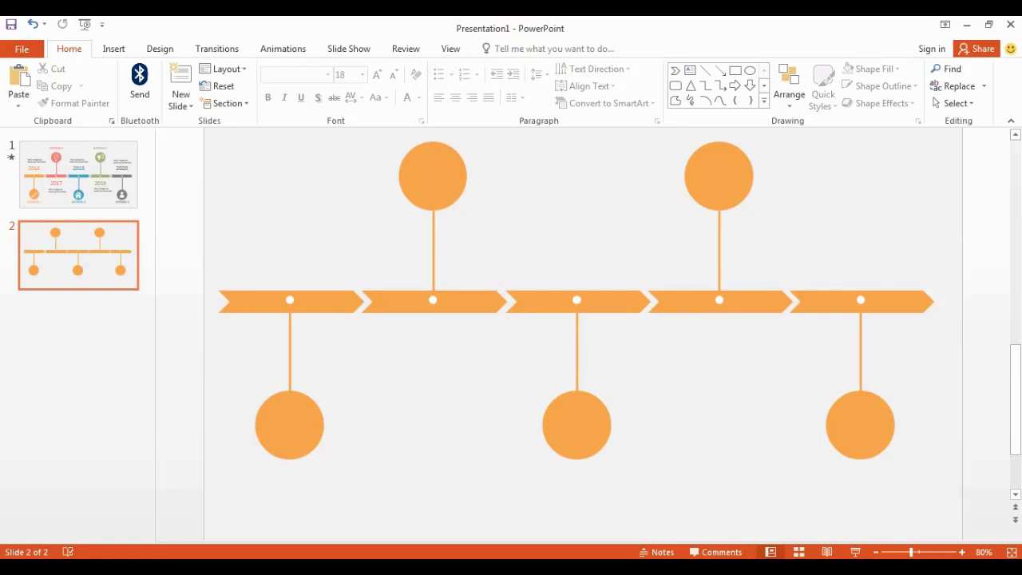
click(407, 302)
Step: Fill the second chevron and its upper circle coral pink, and outline its stem pink
click(435, 258)
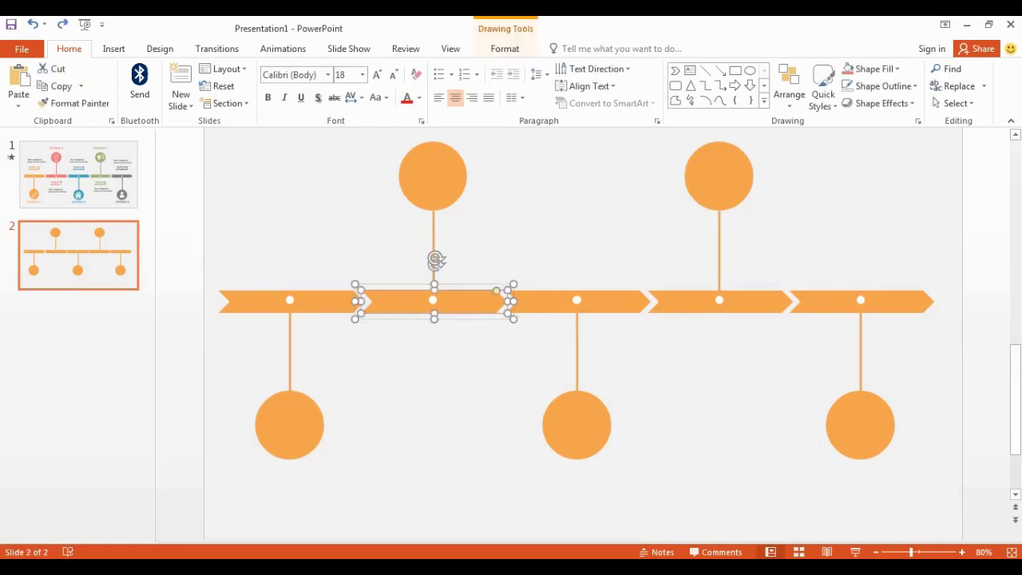
right_click(469, 305)
click(517, 329)
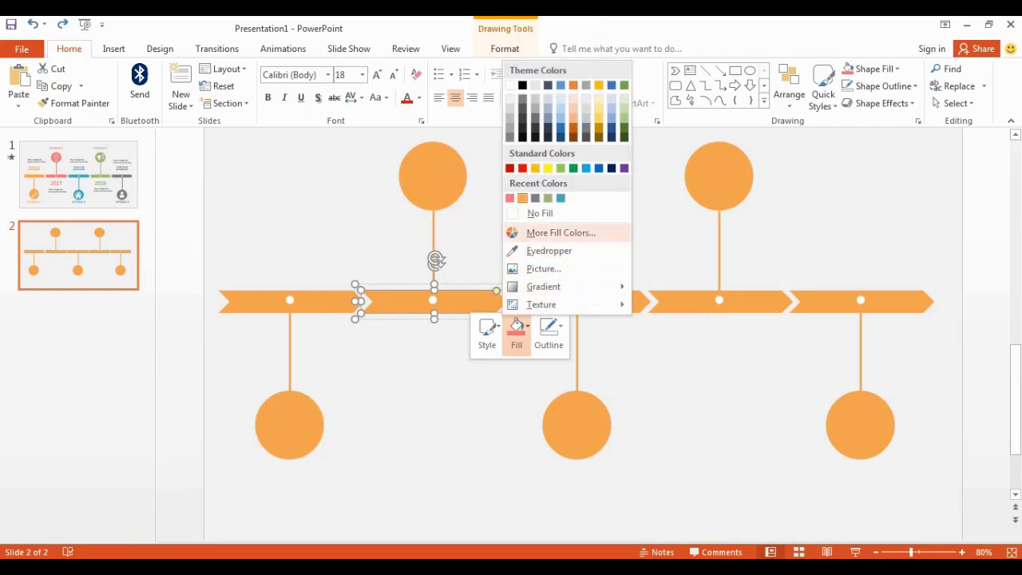
click(509, 197)
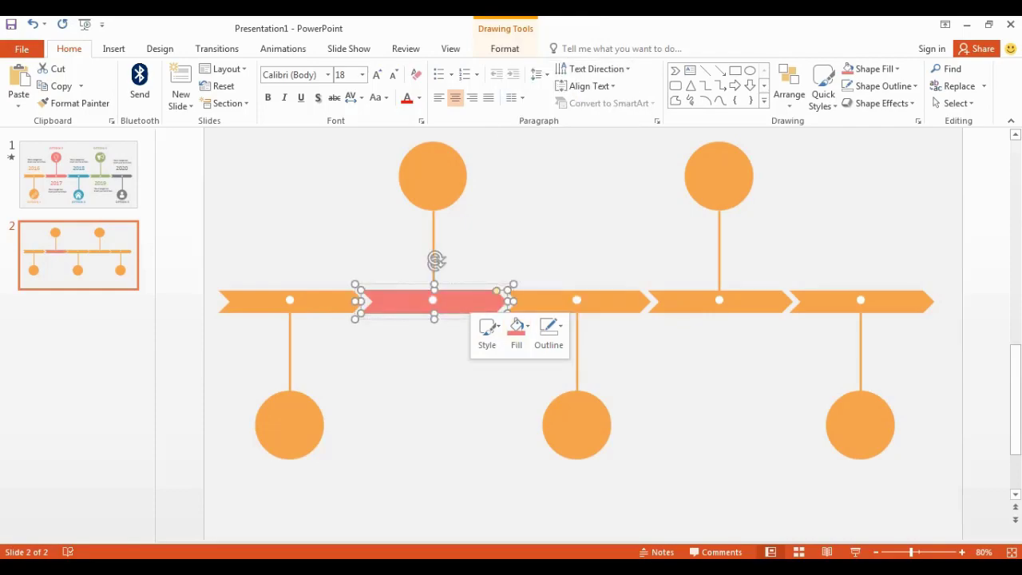
click(434, 257)
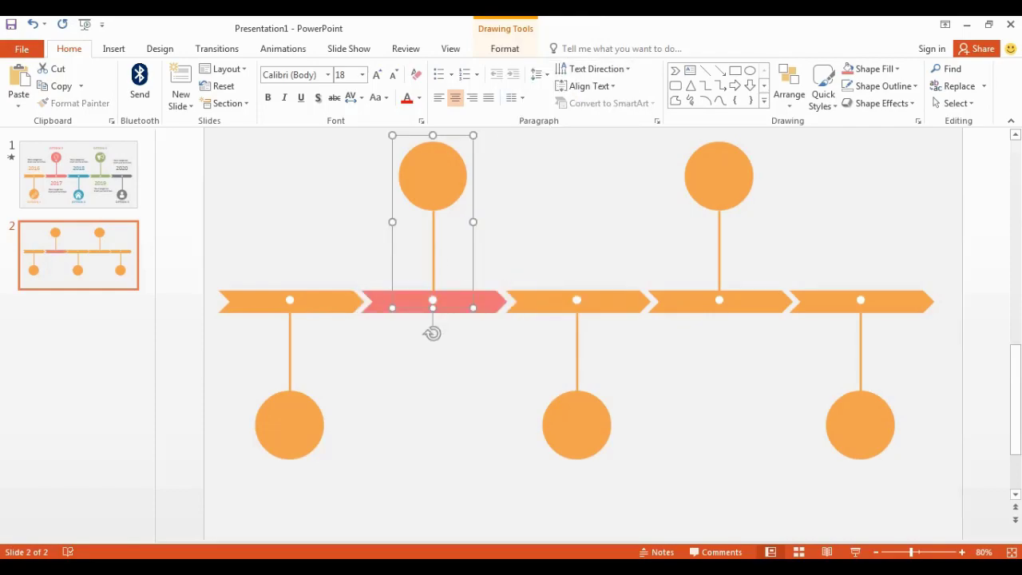
right_click(435, 201)
click(481, 160)
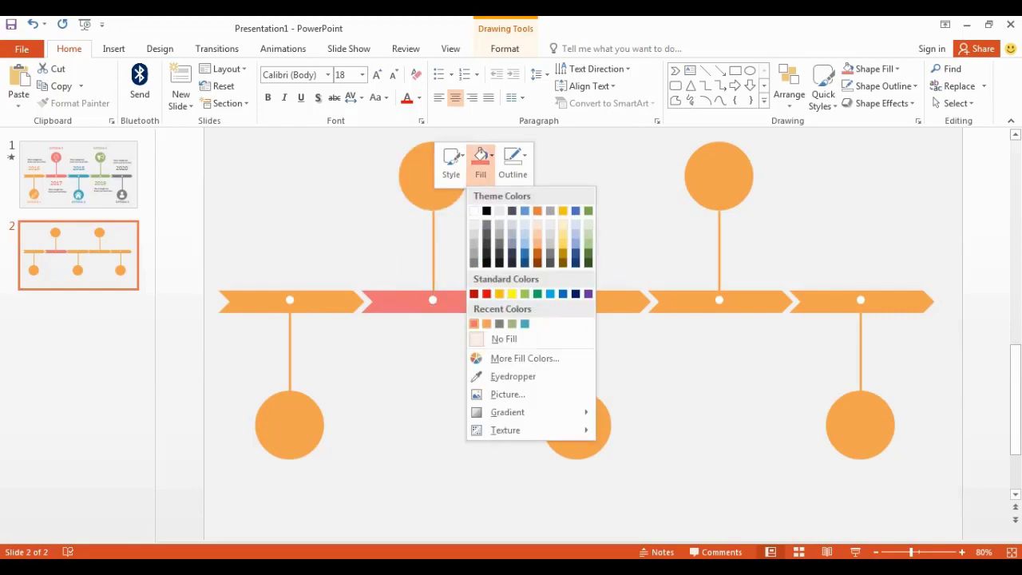
click(474, 323)
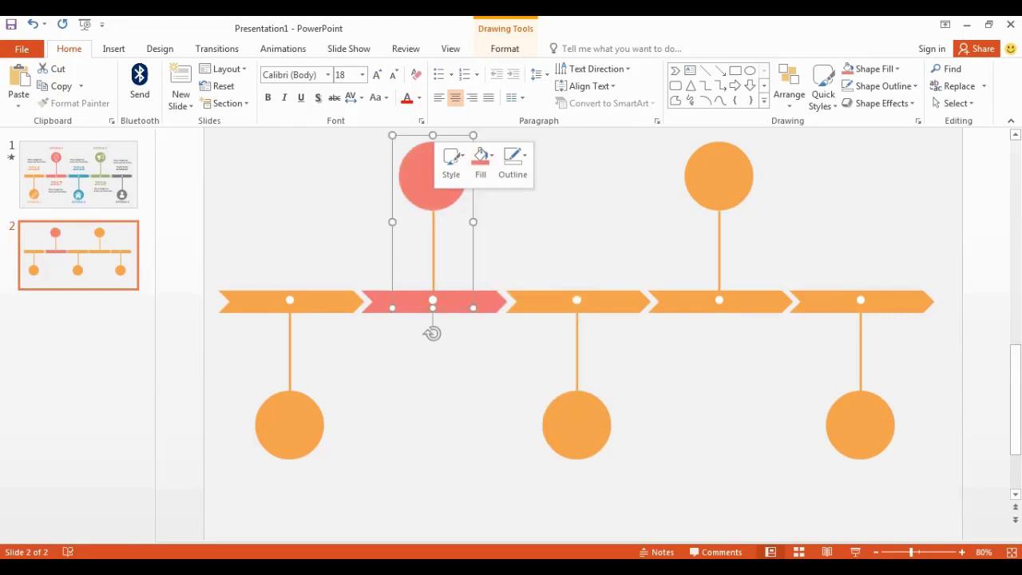
right_click(432, 332)
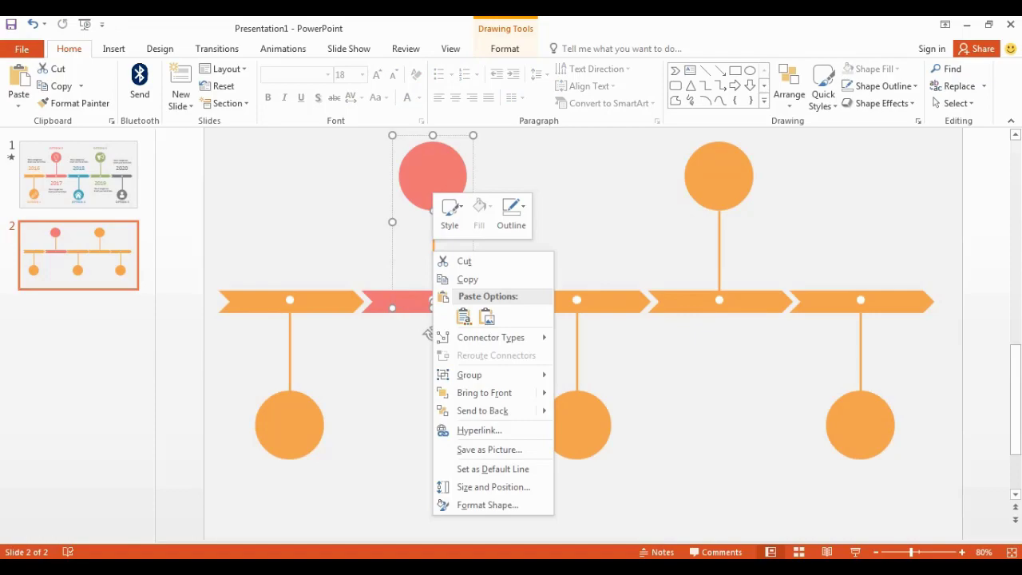
click(511, 209)
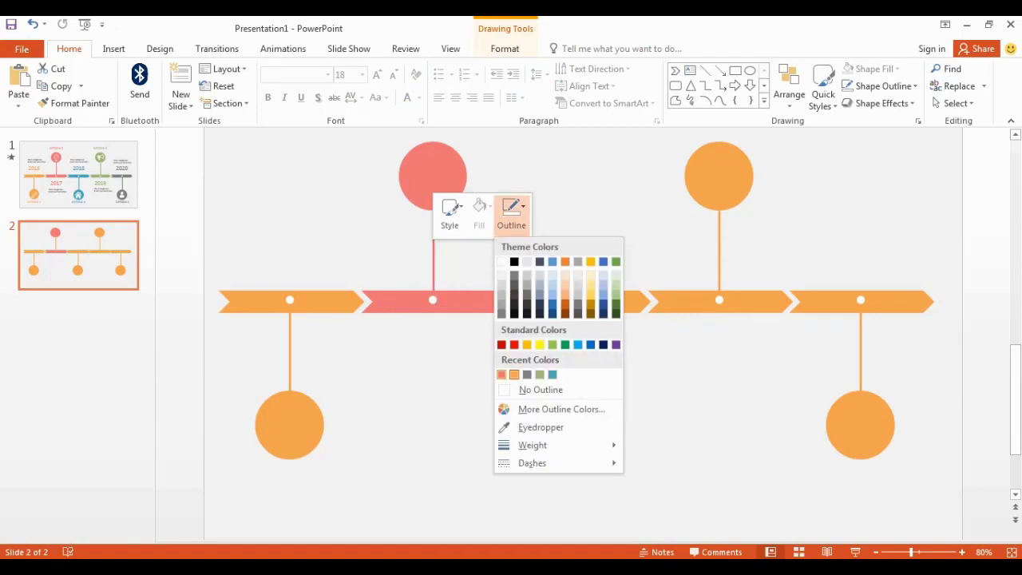
click(501, 375)
key(Escape)
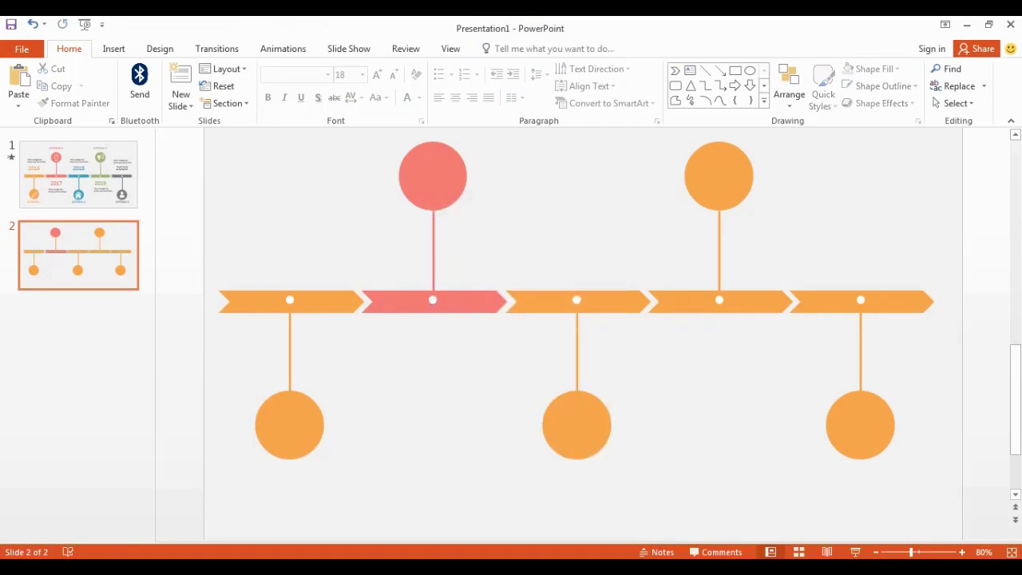
Step: Fill the third chevron teal
click(598, 302)
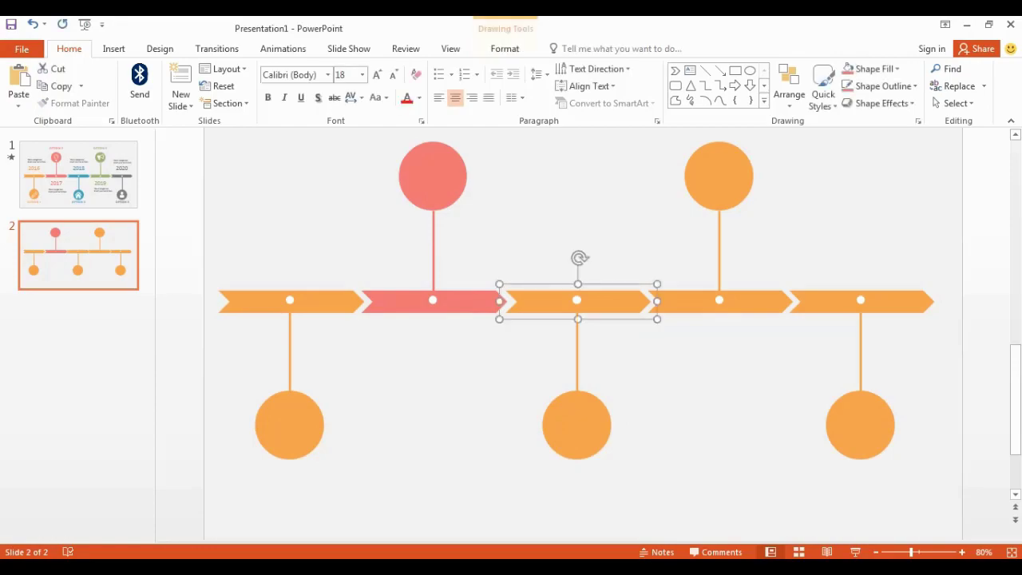
click(578, 301)
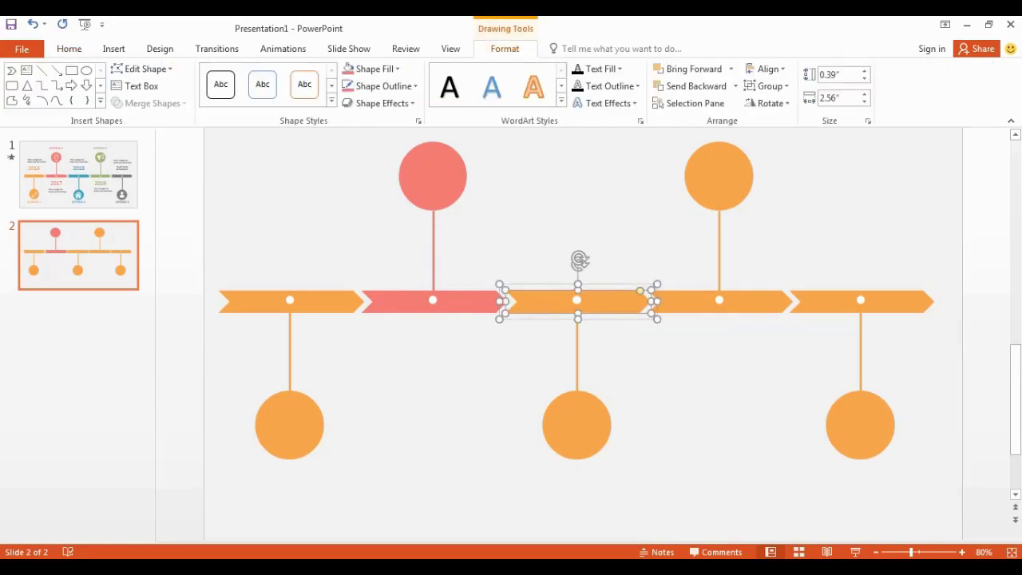
right_click(557, 306)
click(603, 327)
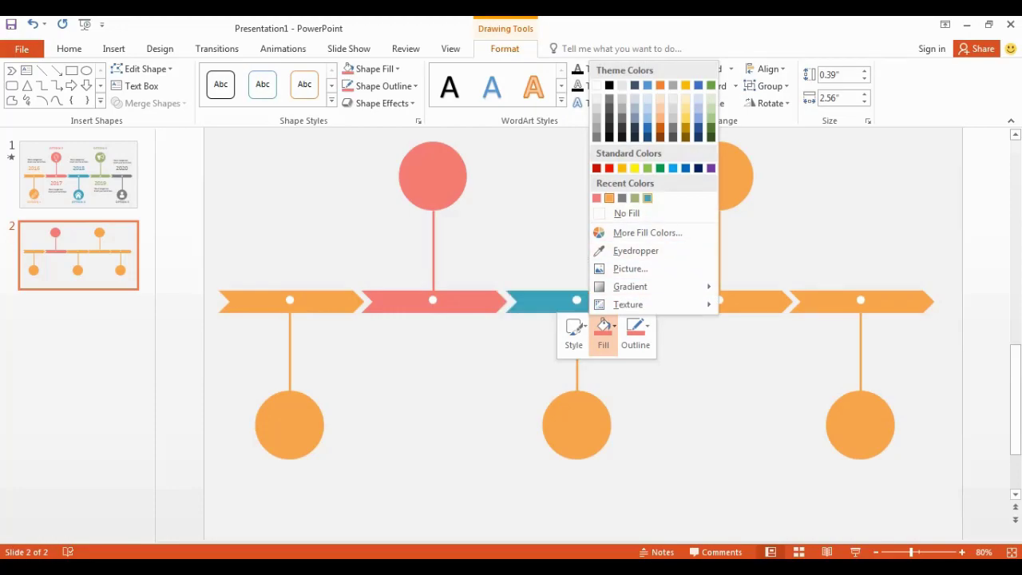
click(647, 198)
key(Escape)
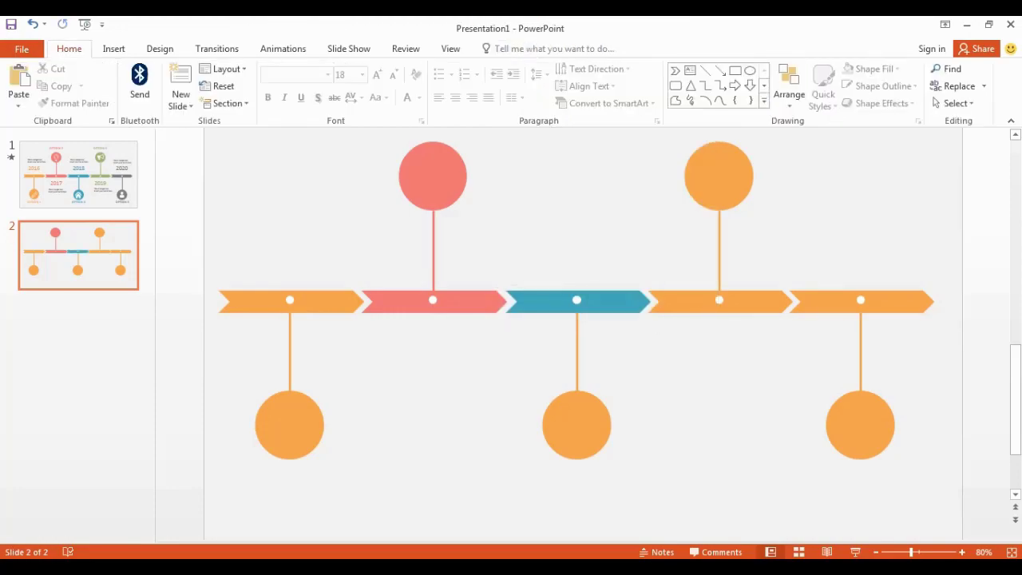
Step: Fill the third segment's lower circle teal and give its connector line a teal outline
click(576, 424)
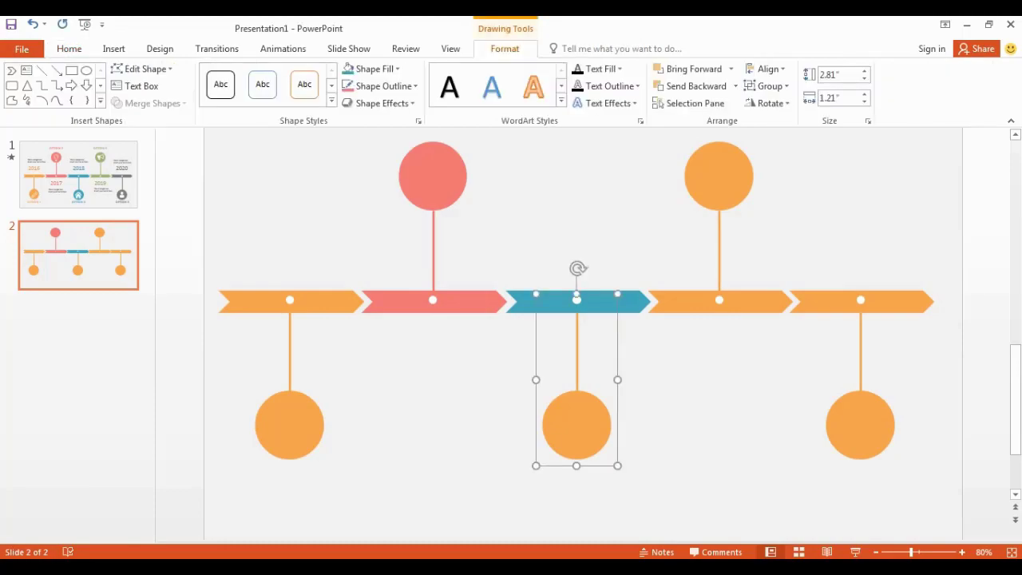
right_click(576, 423)
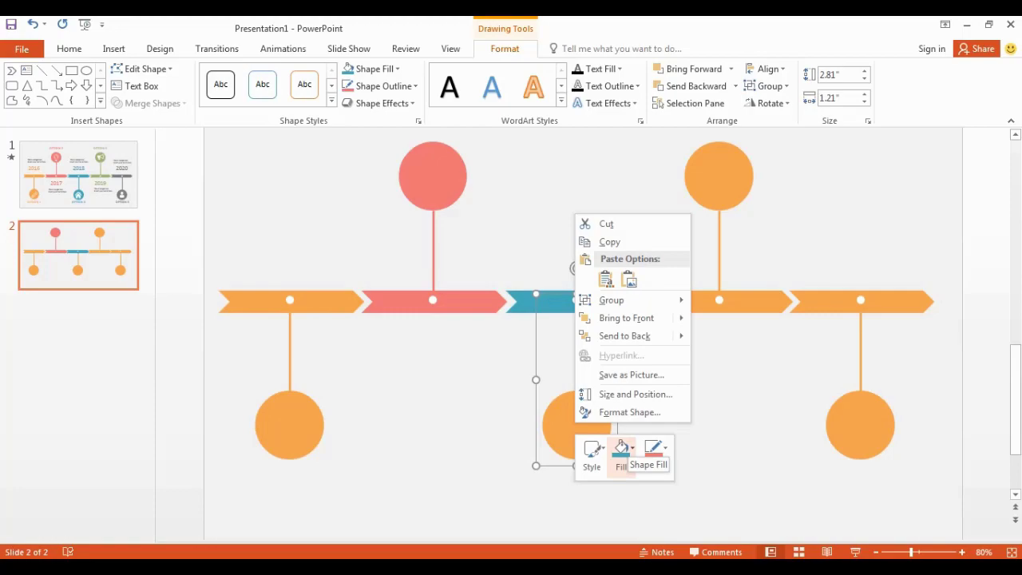
click(621, 452)
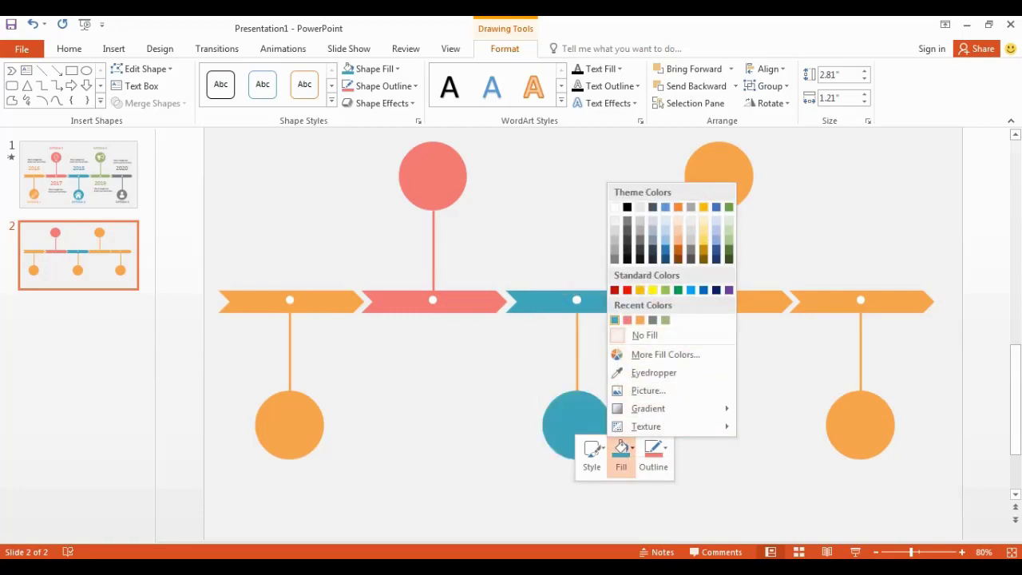
click(615, 320)
click(576, 352)
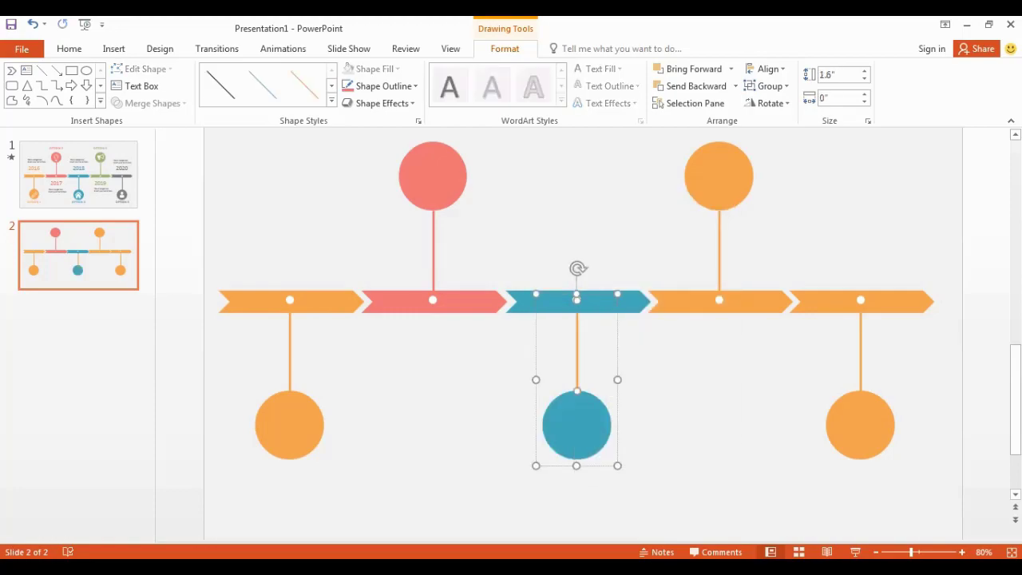
right_click(577, 349)
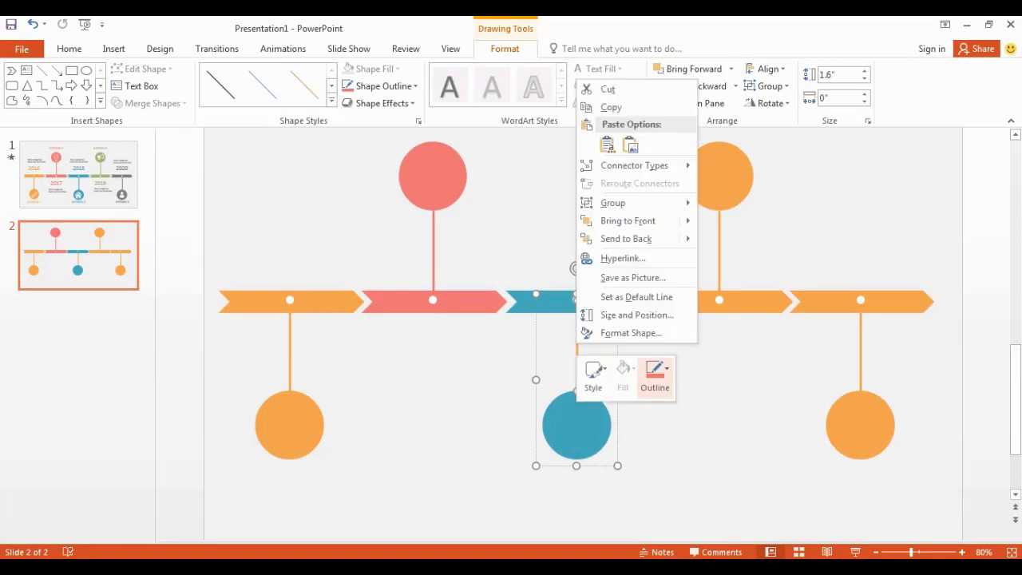
click(654, 375)
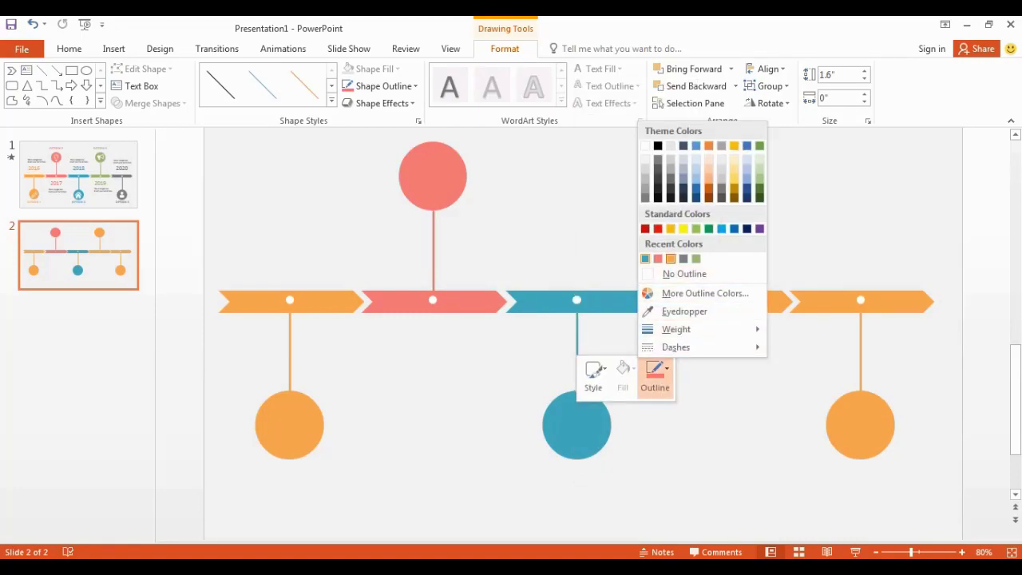
click(645, 259)
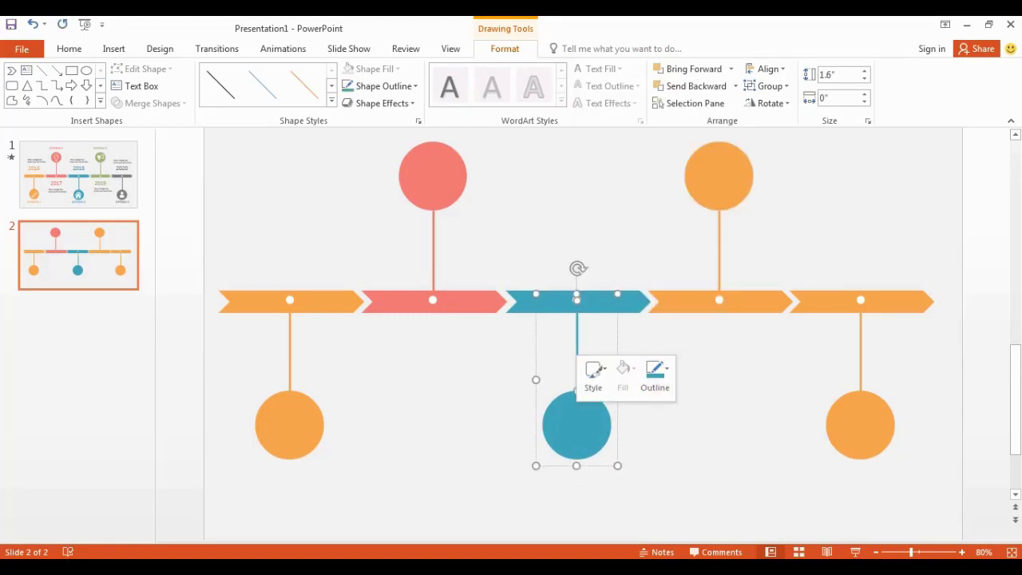
Step: Colour the fourth chevron, its upper circle and connector line olive green
click(719, 301)
right_click(688, 274)
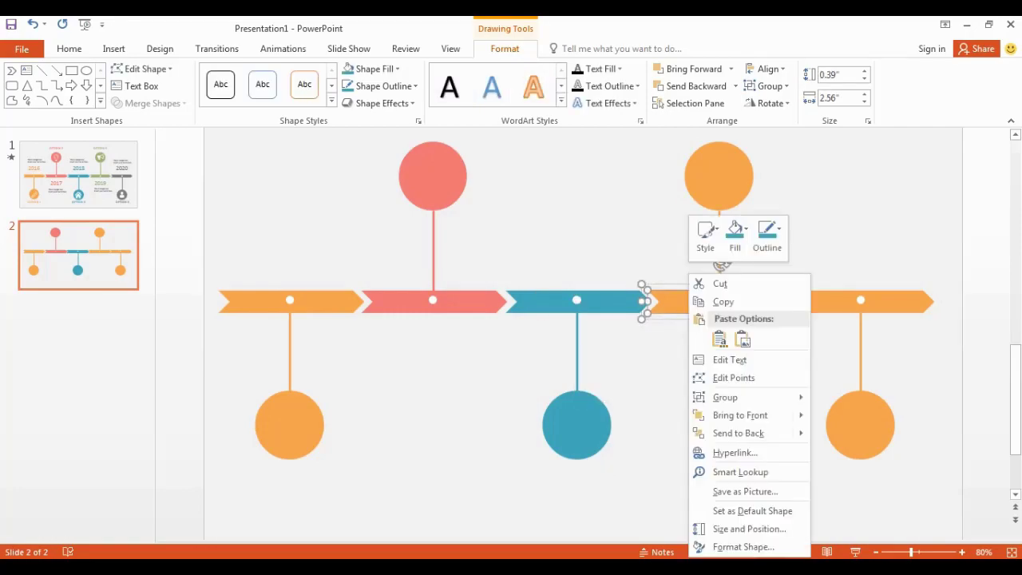
click(735, 234)
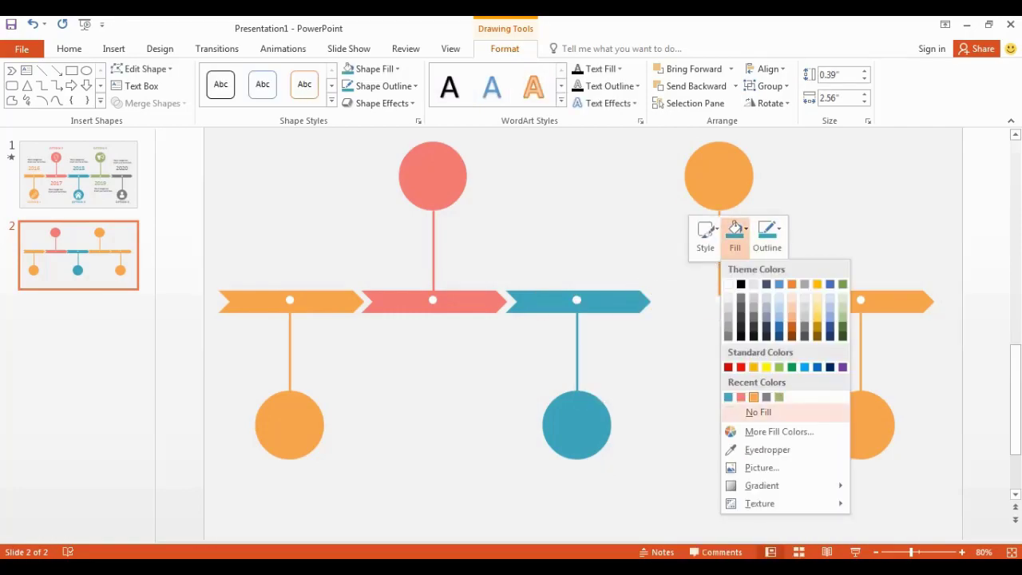
click(778, 397)
right_click(719, 189)
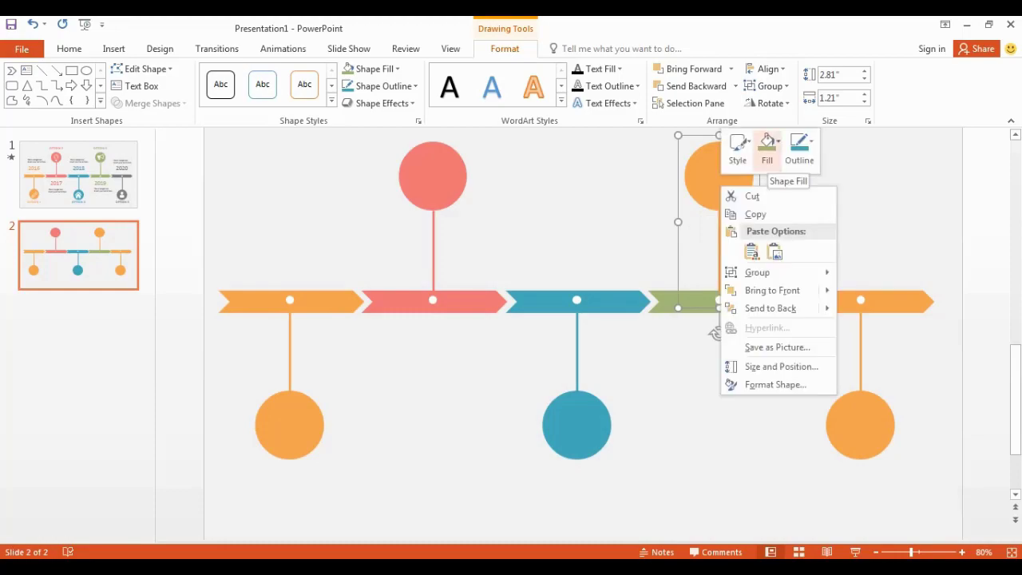
click(767, 146)
click(760, 309)
click(718, 255)
right_click(718, 248)
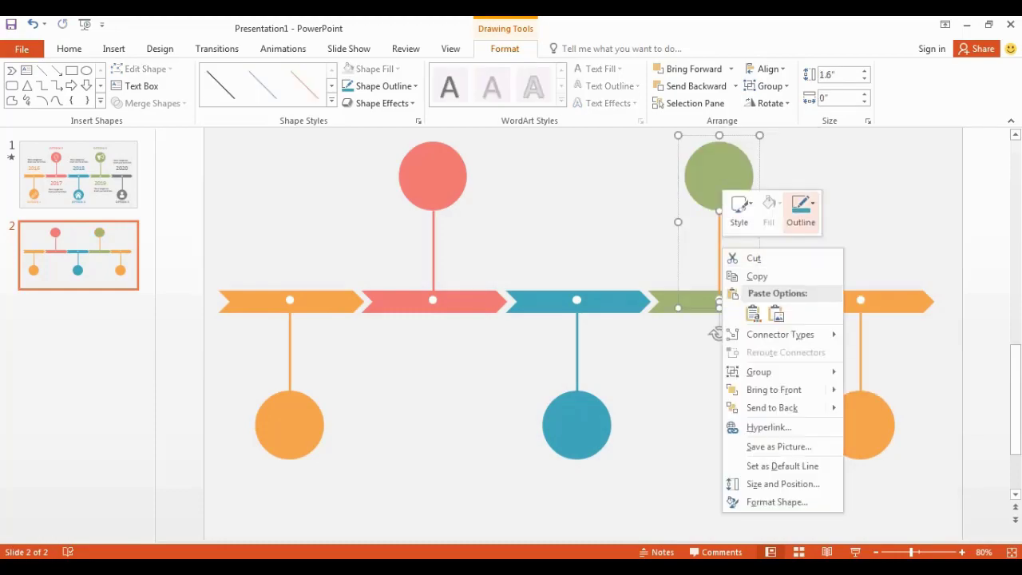
click(801, 211)
click(790, 372)
Step: Colour the fifth chevron, its lower circle and connector line dark grey
click(861, 302)
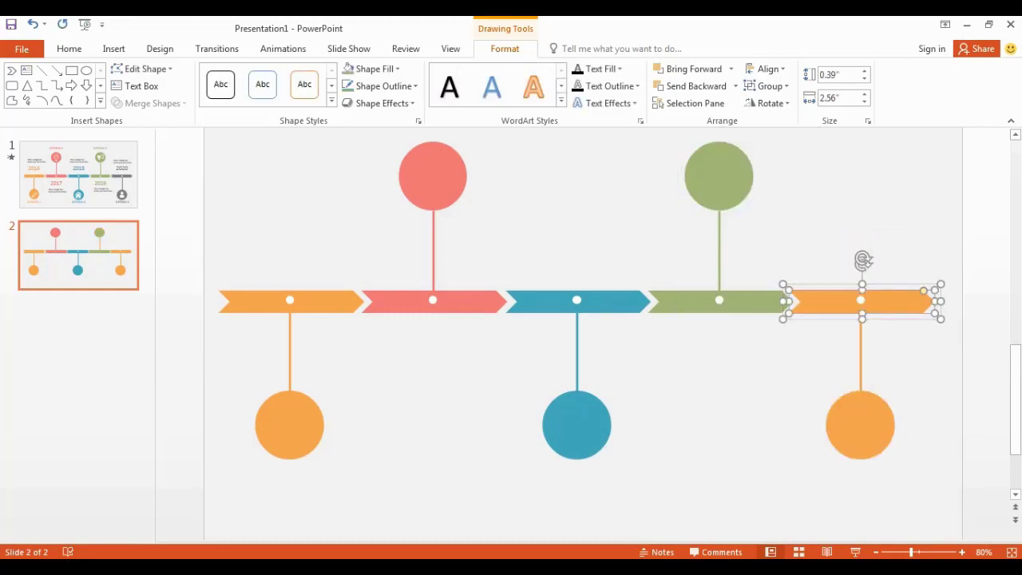
right_click(820, 307)
click(866, 327)
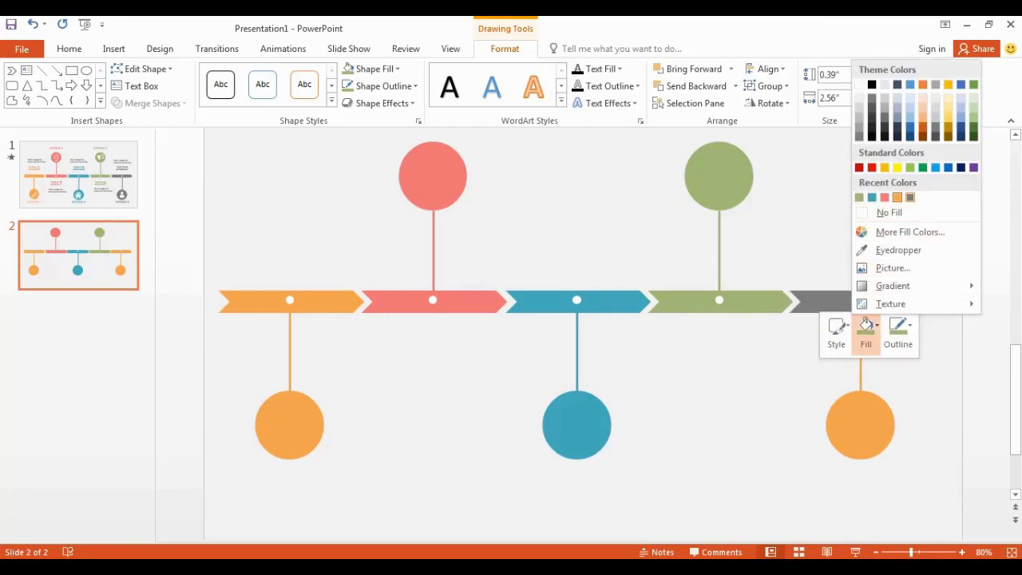
click(909, 197)
click(861, 423)
right_click(861, 427)
click(901, 451)
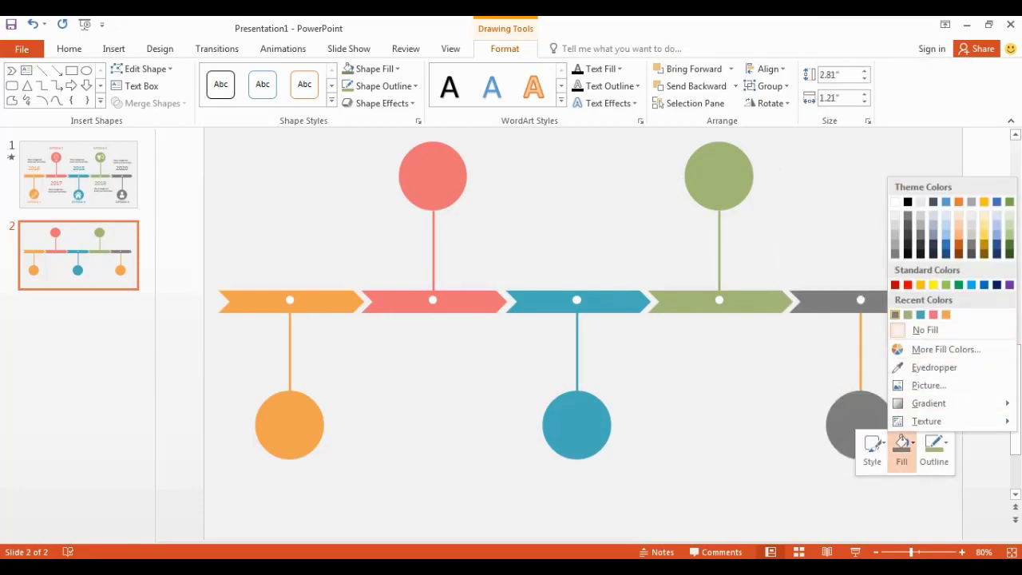
click(896, 312)
right_click(861, 350)
click(937, 375)
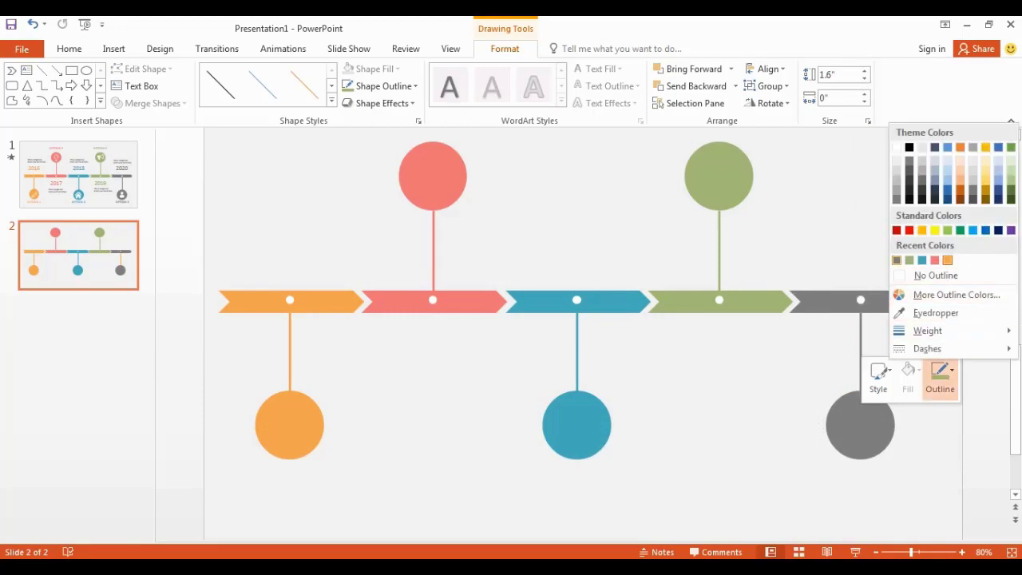
click(910, 197)
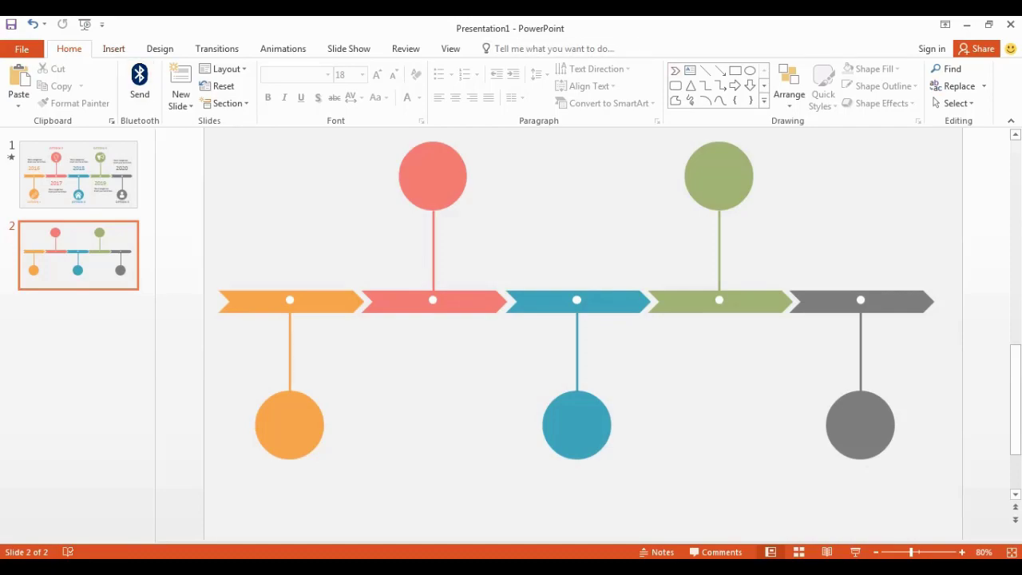
Step: Add a 28 pt 'OPTION 1' text box below the first lower circle
click(690, 71)
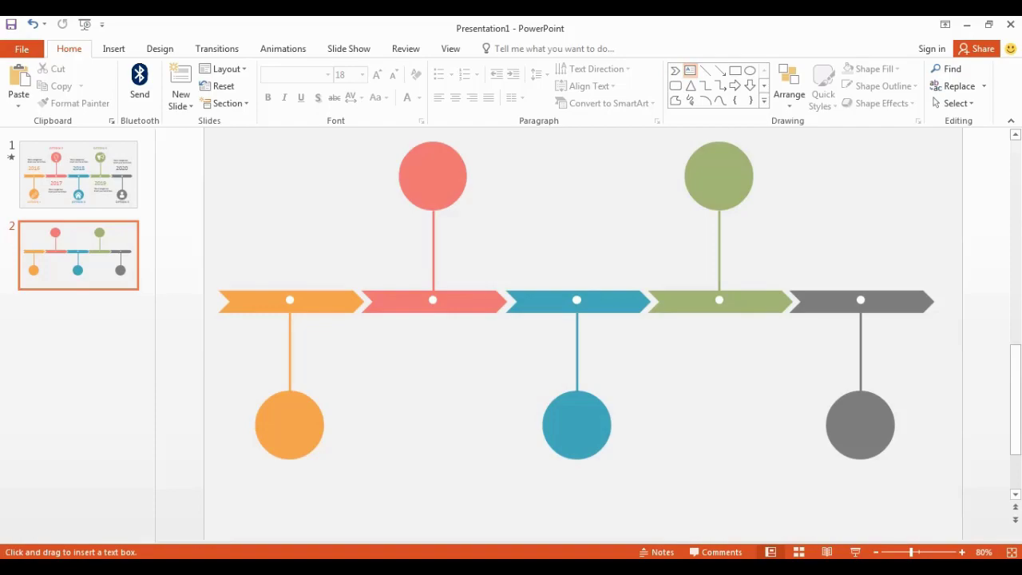
click(243, 485)
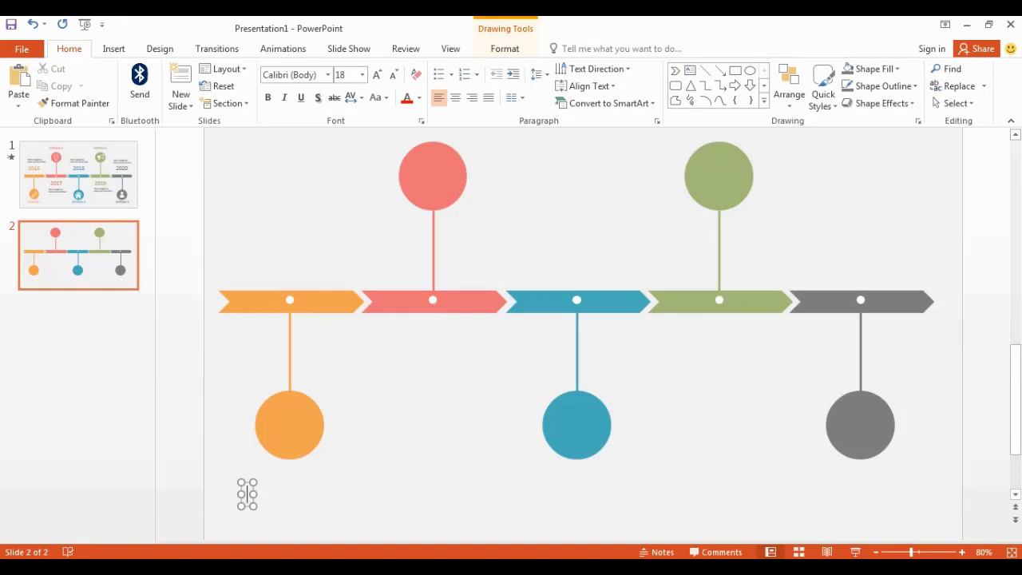
text(OP)
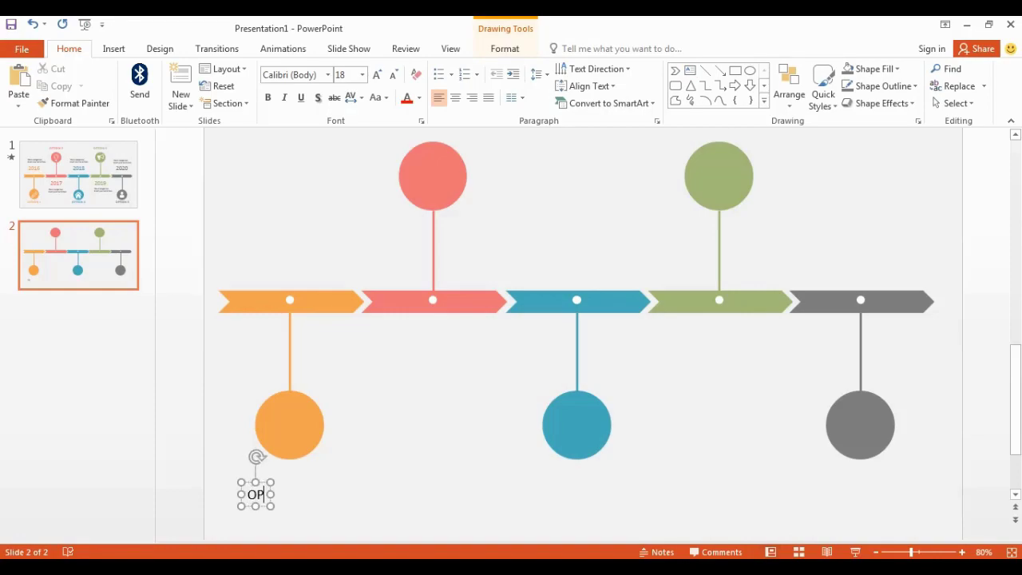
text(TIO)
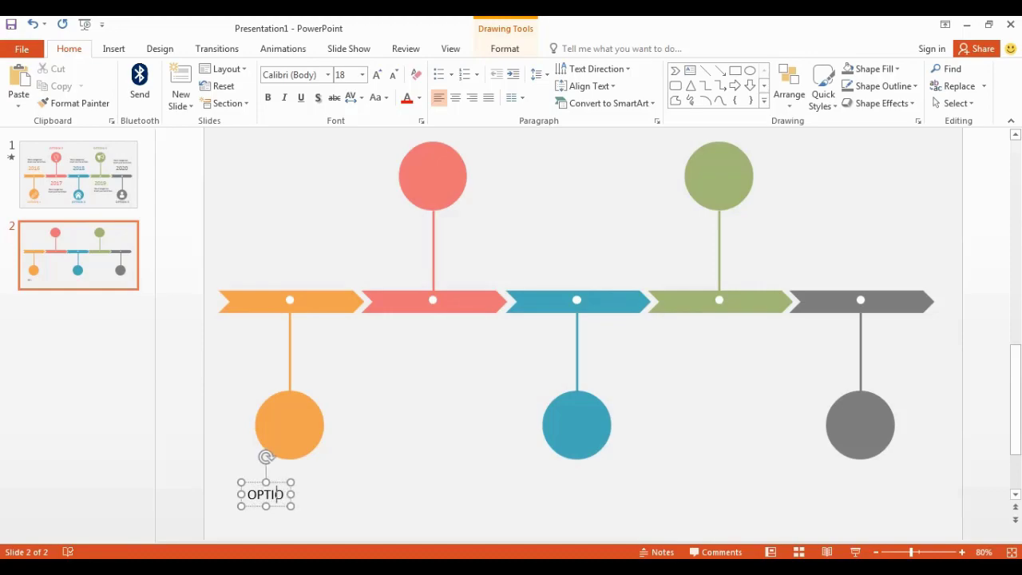
text(N)
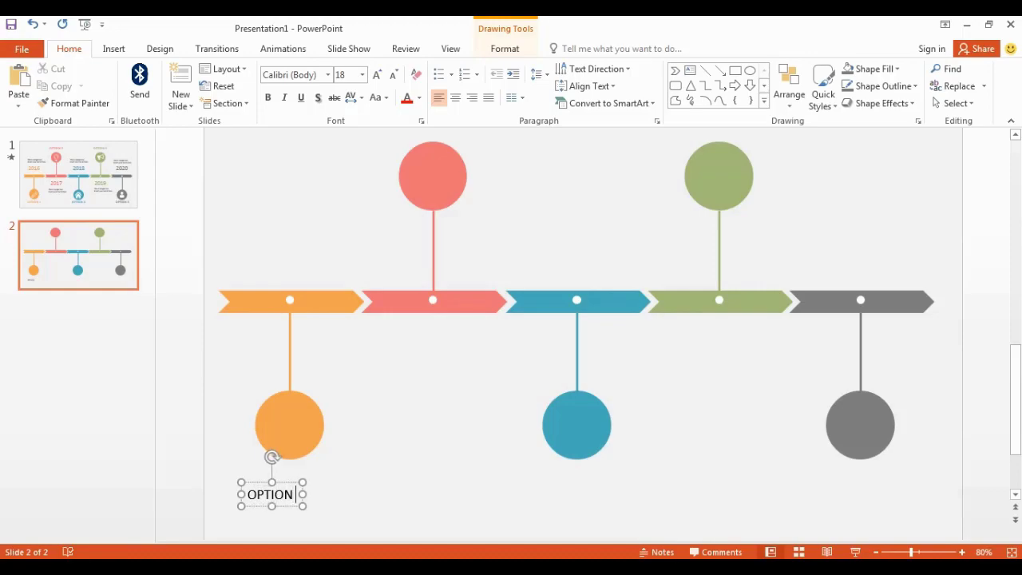
text( 1)
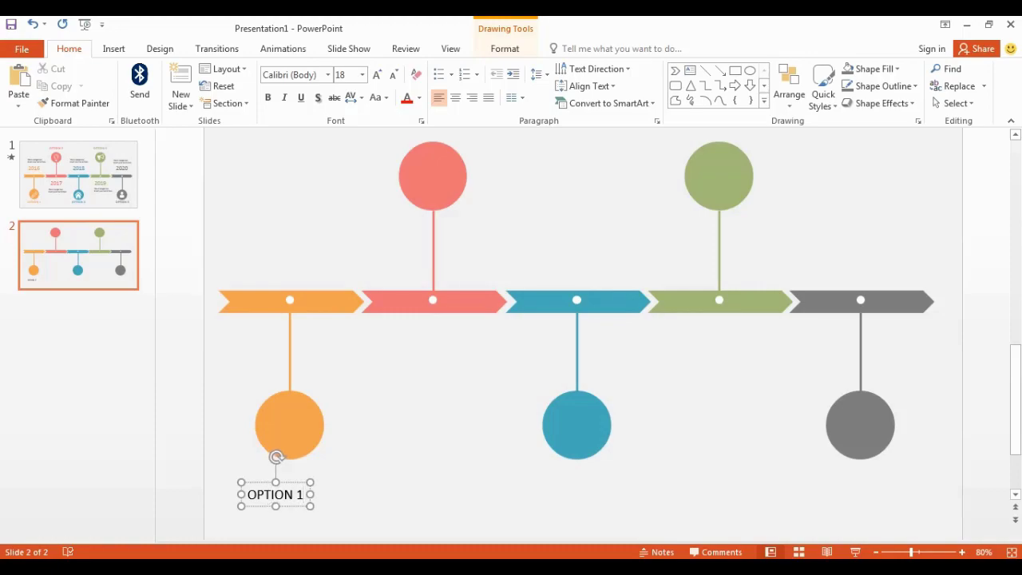
key(ctrl+a)
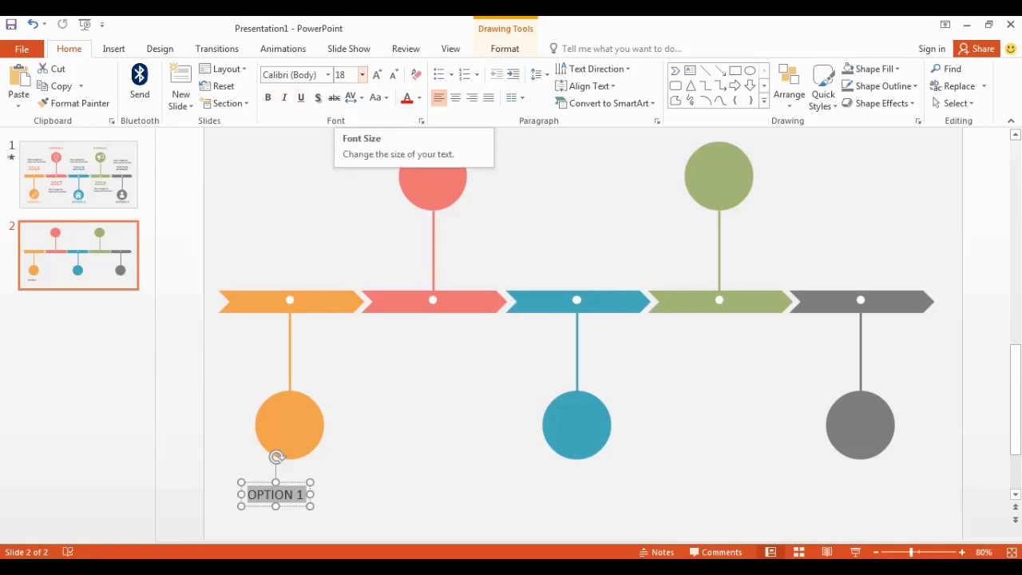
click(342, 75)
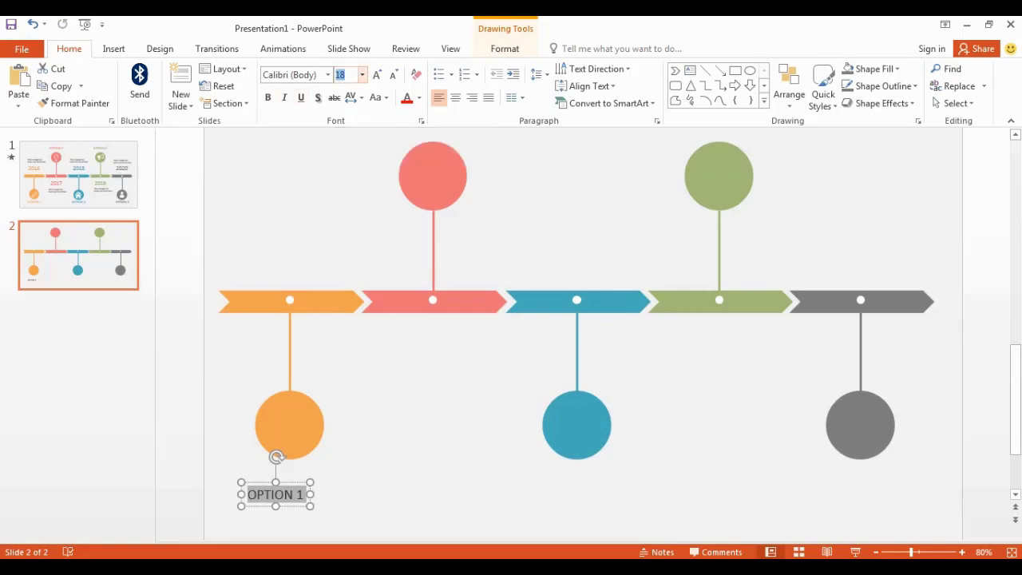
text(28)
key(Return)
key(Escape)
Step: Bold the OPTION 1 label and place a new text box above the orange chevron
click(283, 494)
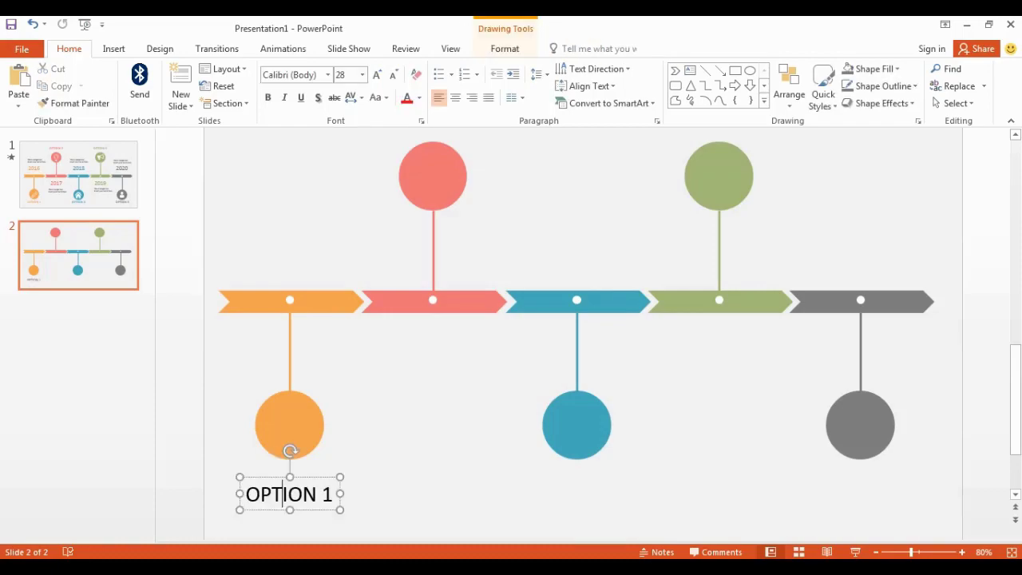
key(ctrl+a)
key(ctrl+b)
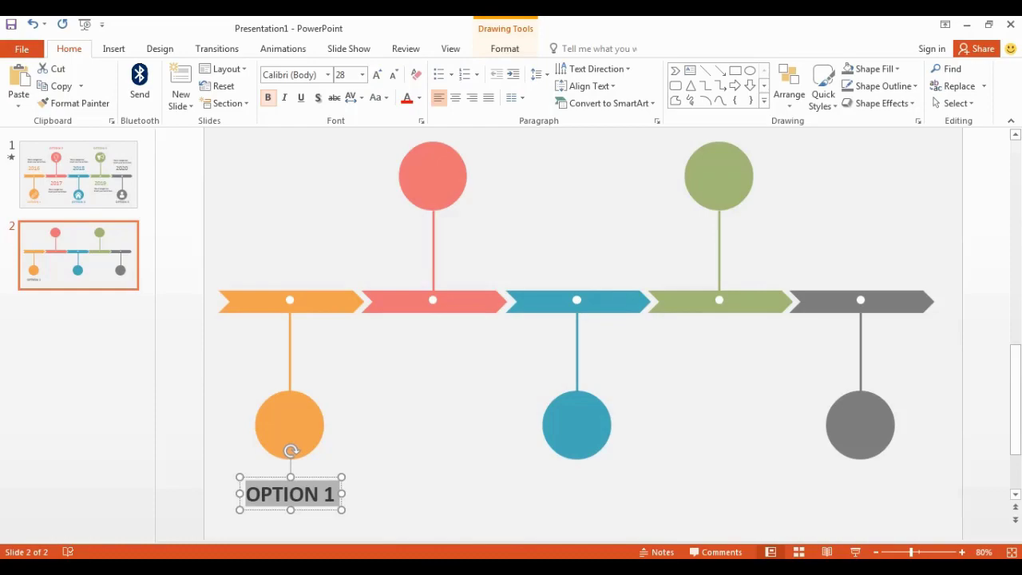
key(Escape)
click(323, 494)
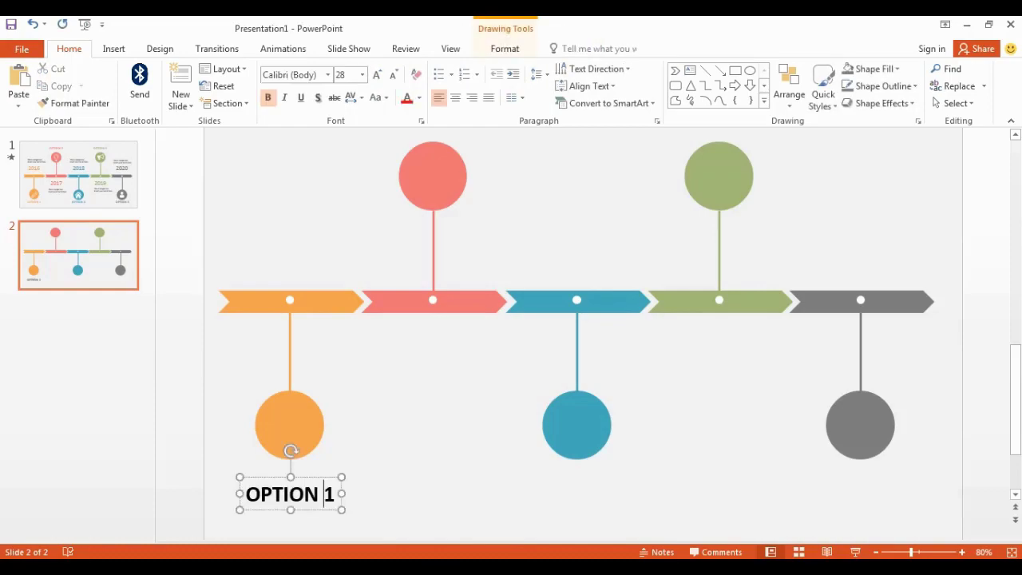
key(Escape)
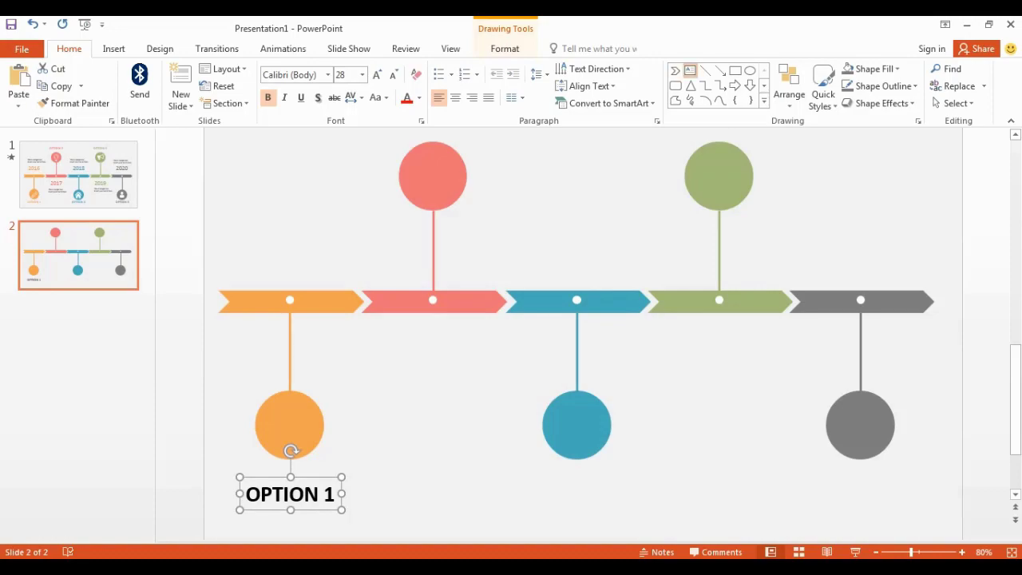
click(690, 70)
click(253, 257)
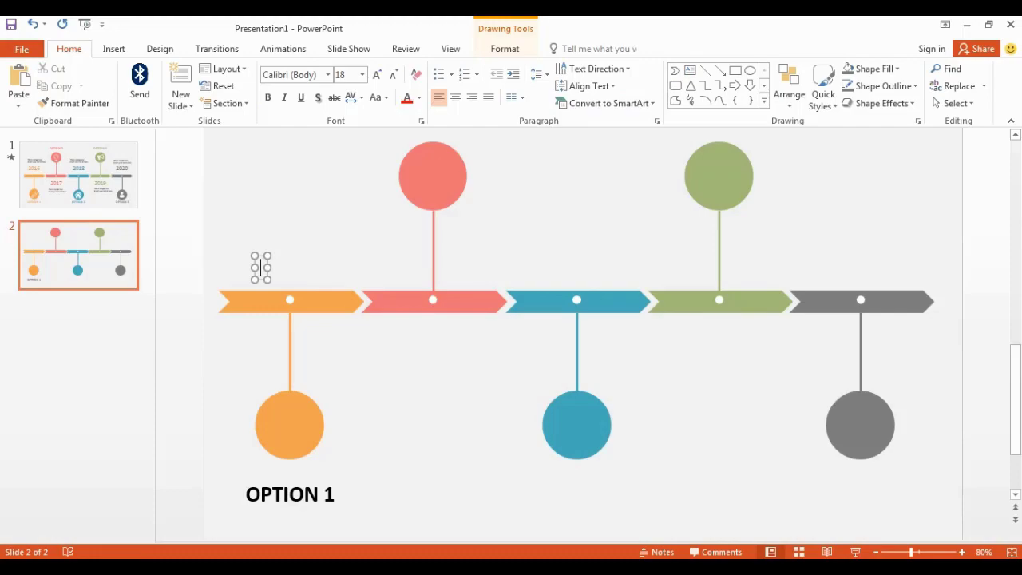
Step: Type 2016 at 48 pt and move the label just above the orange chevron
text(2016)
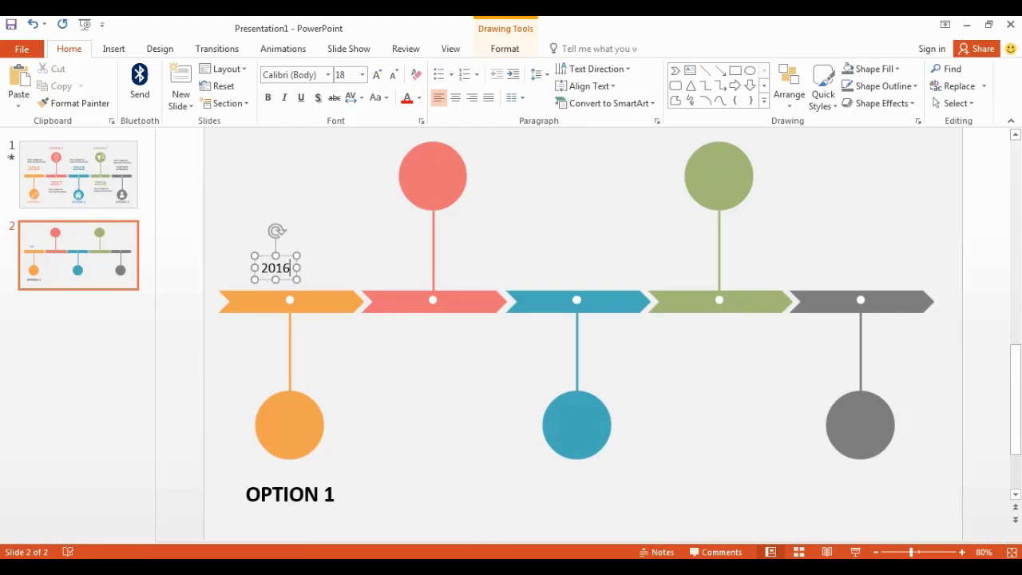
key(ctrl+a)
click(343, 74)
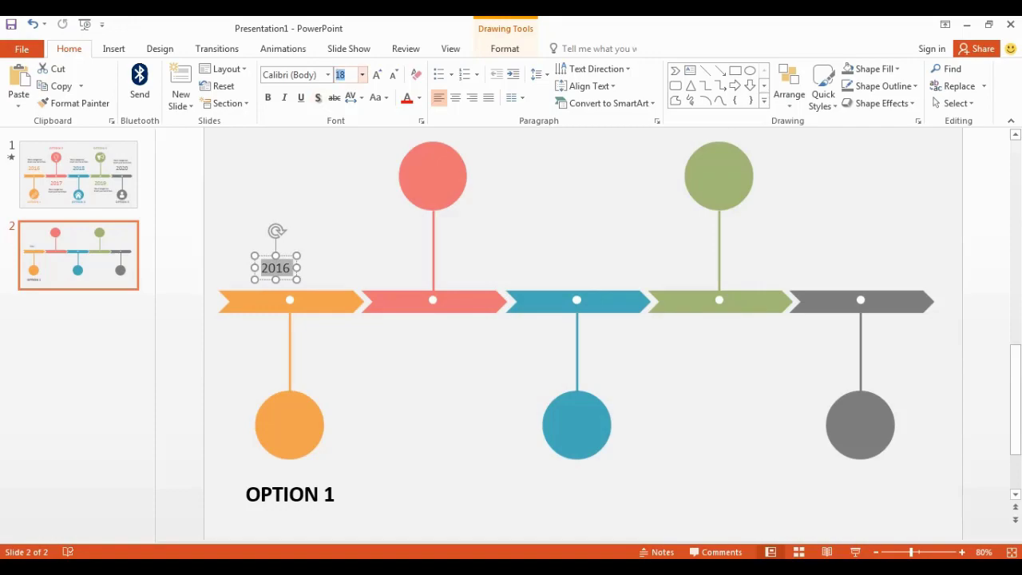
text(48)
key(Return)
click(318, 284)
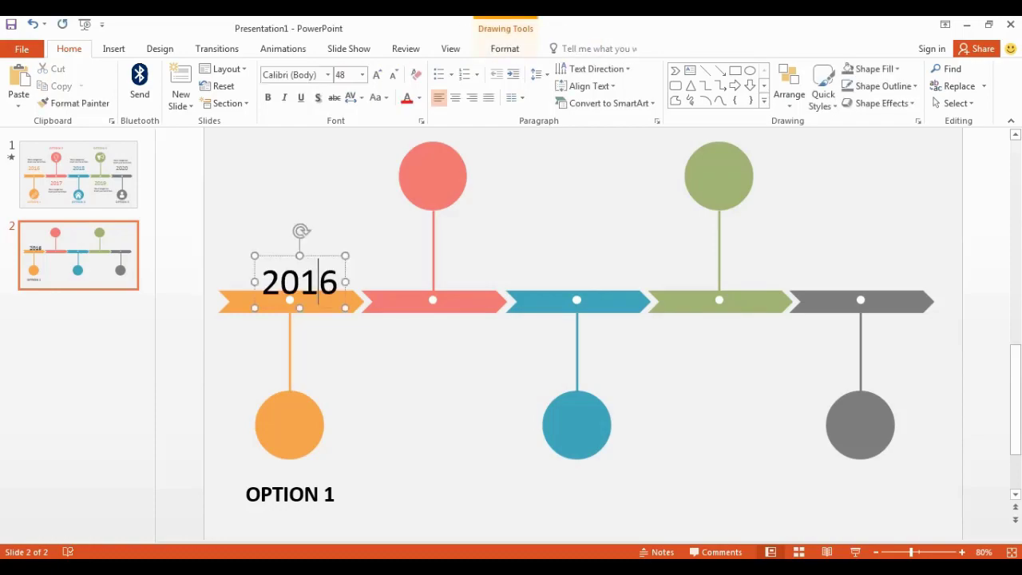
drag(318, 307, 314, 278)
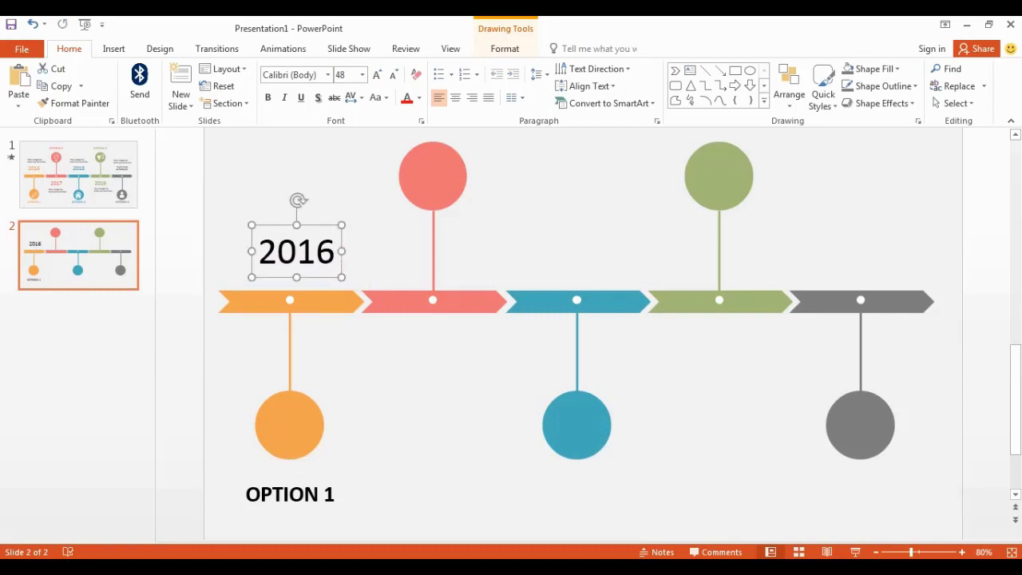
Step: Add a bold text box above 2016 reading 'This sample text' / 'Insert your text in here'
click(690, 70)
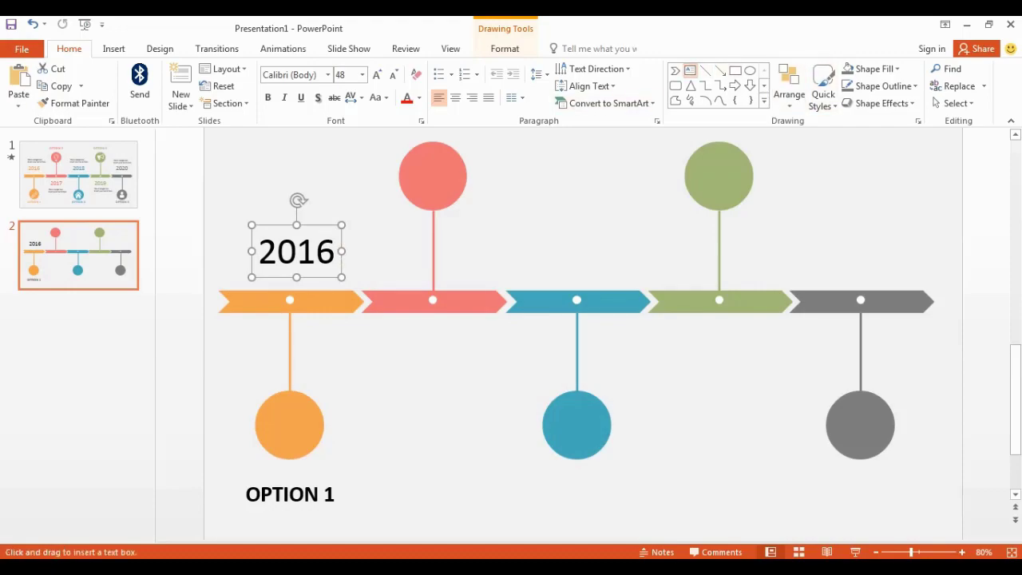
click(250, 194)
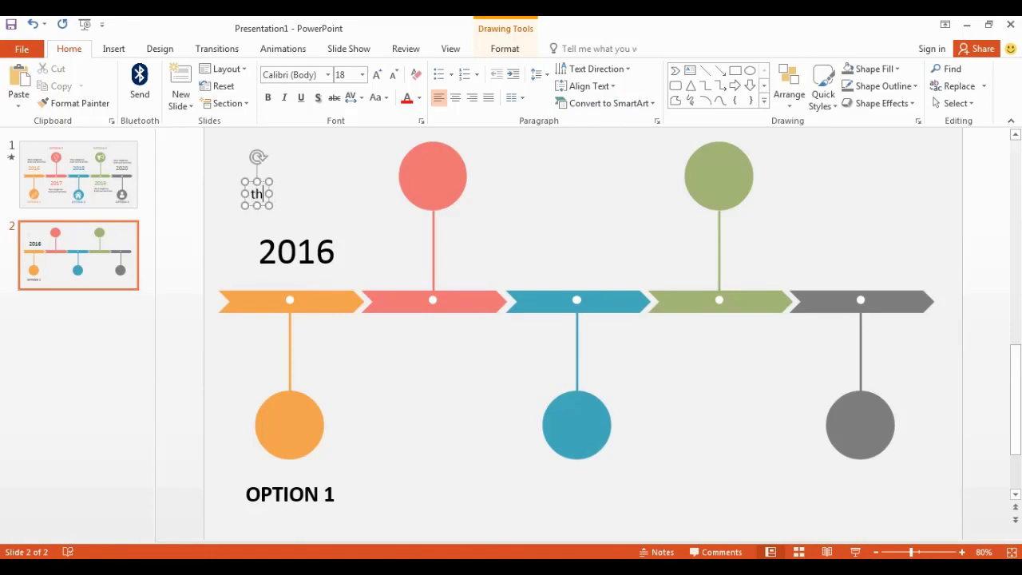
text(This s)
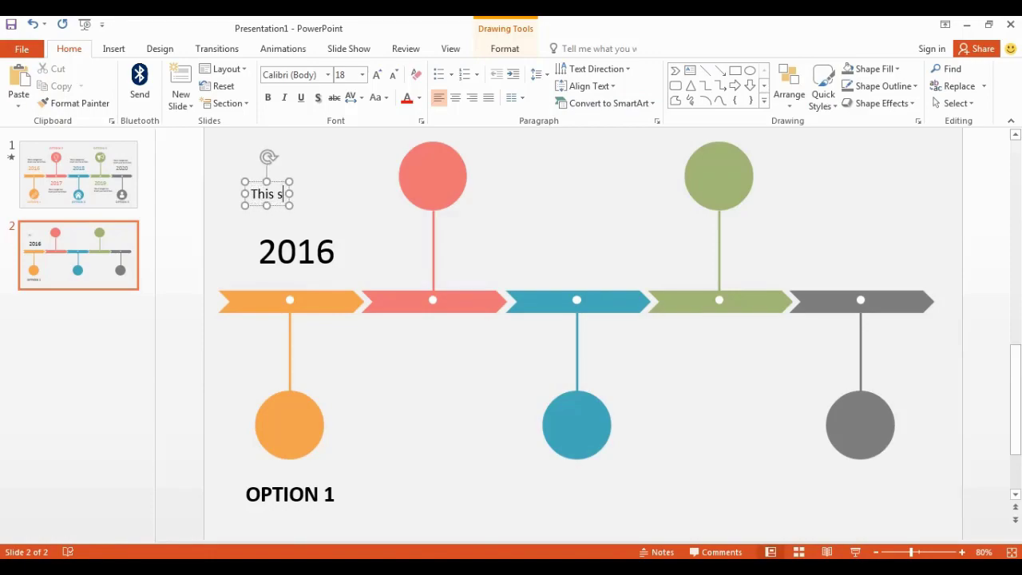
text(ample text)
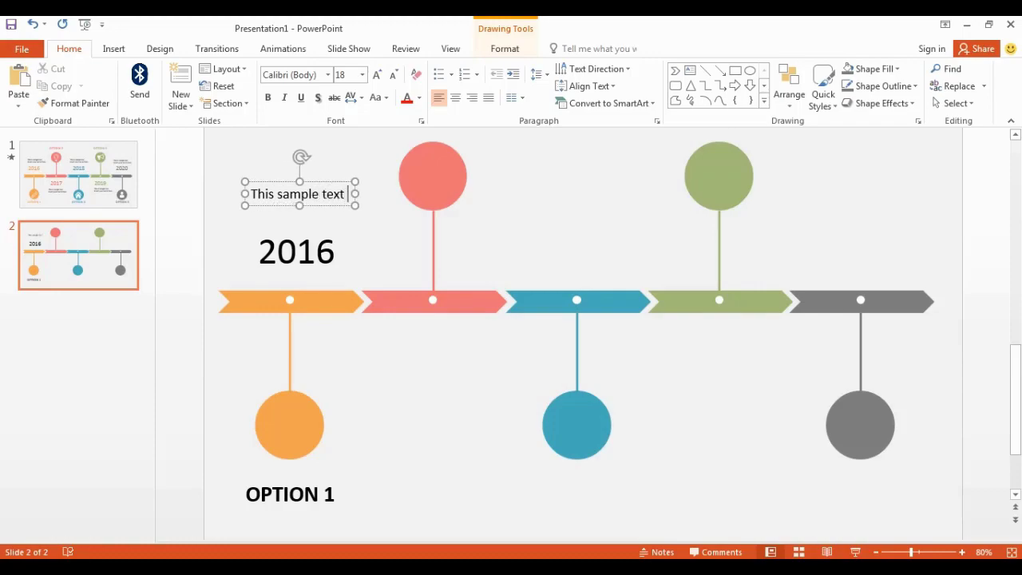
key(Return)
text(Insert )
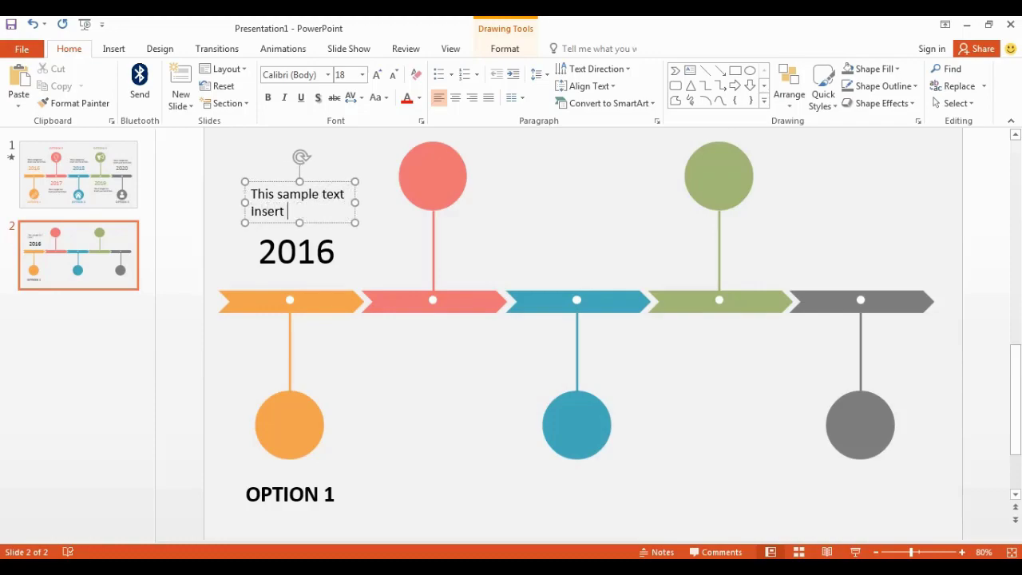
text(your text )
text(in here)
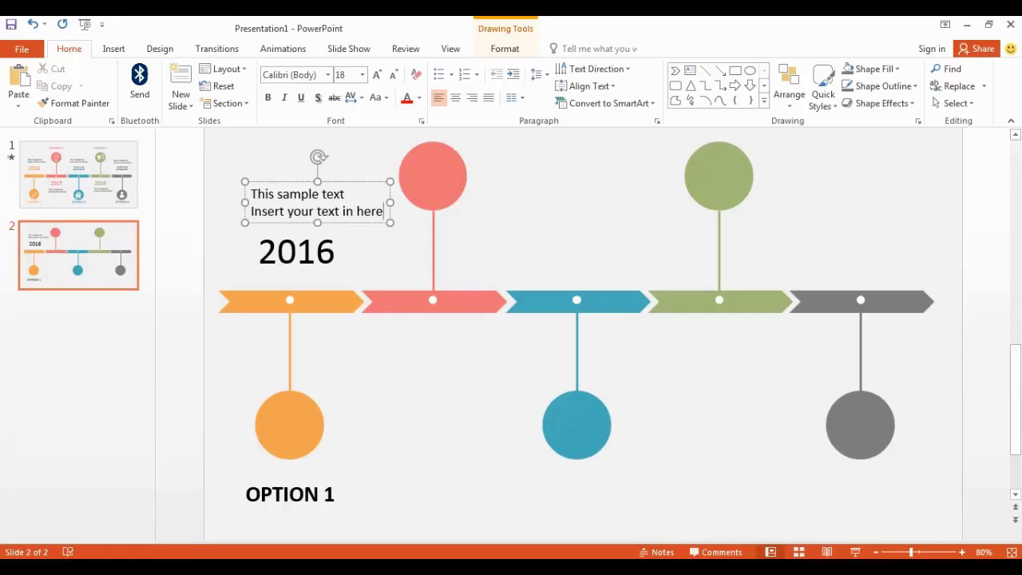
key(ctrl+a)
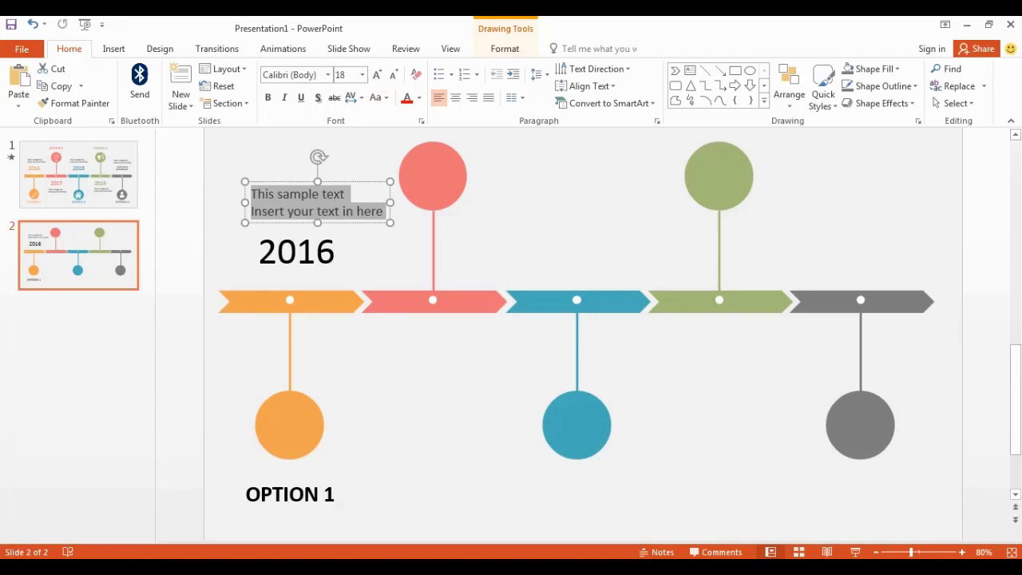
key(ctrl+b)
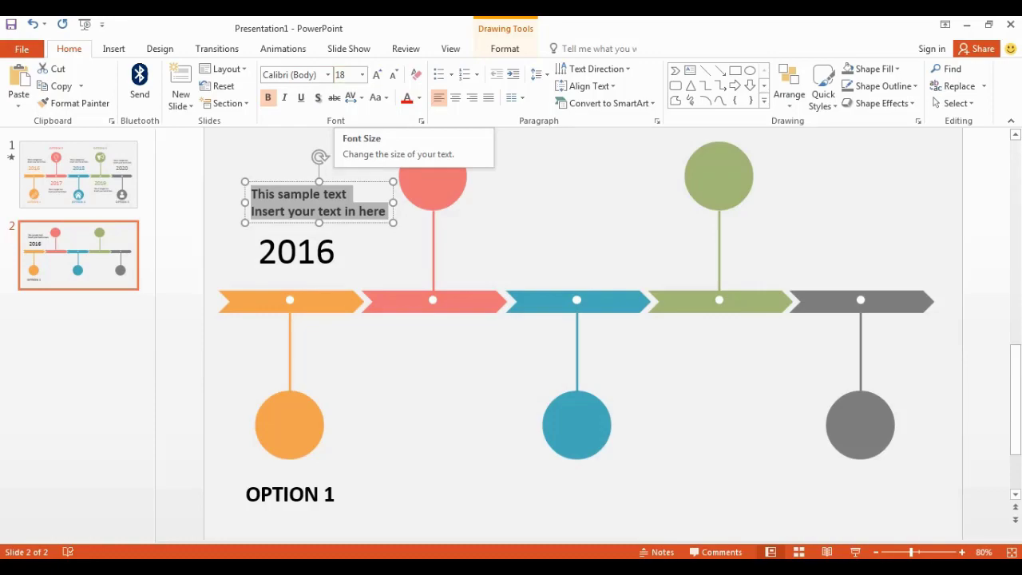
key(Escape)
key(Escape)
click(347, 210)
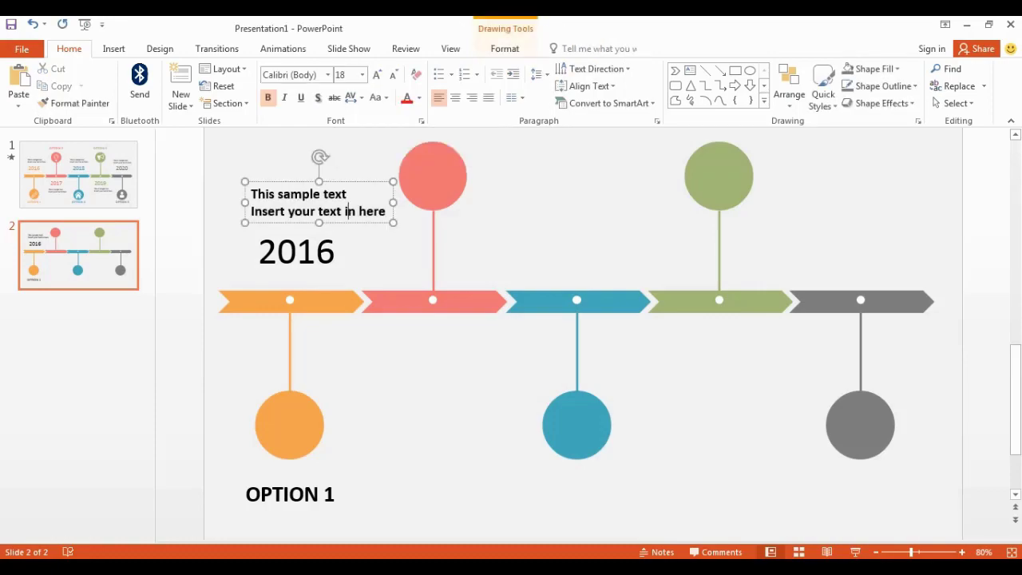
click(277, 252)
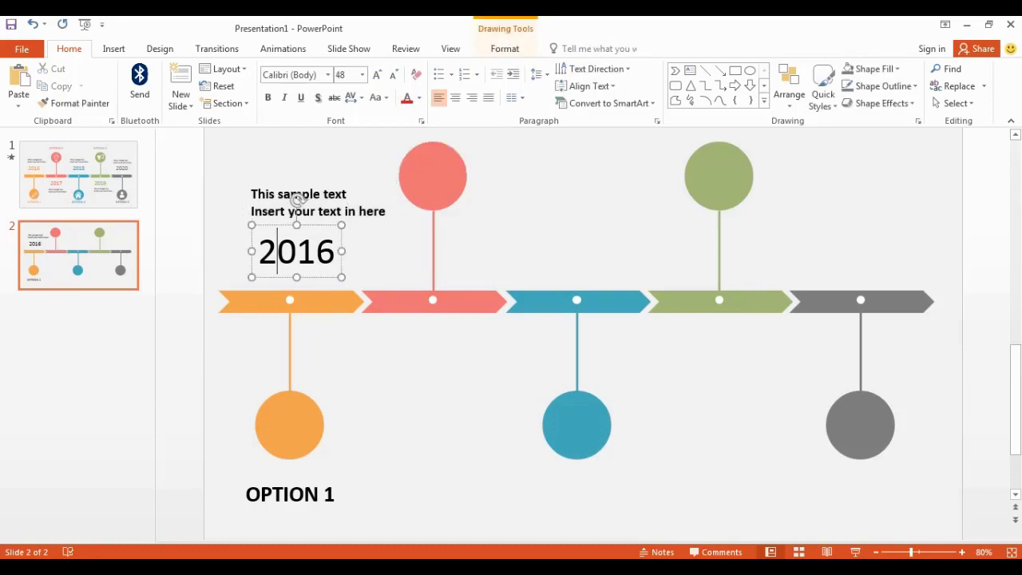
Step: Colour the 2016 and OPTION 1 text with the recent orange font colour
drag(257, 252, 341, 251)
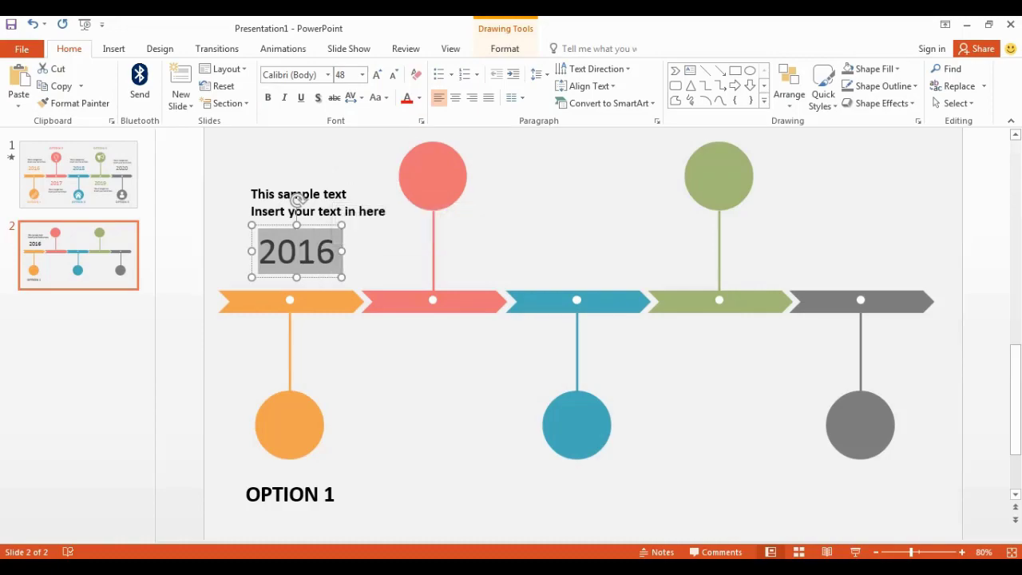
click(419, 97)
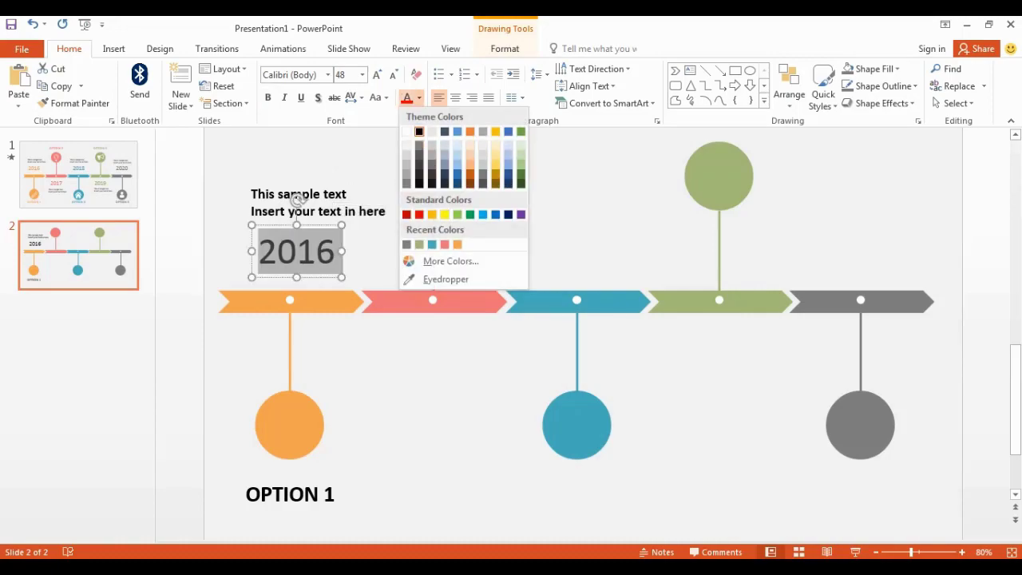
click(456, 244)
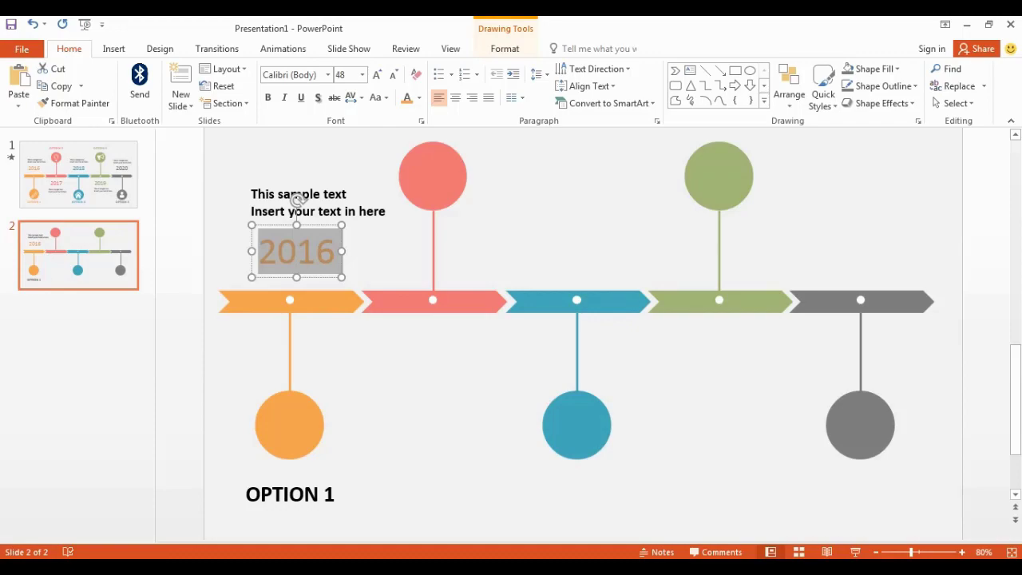
click(272, 494)
drag(245, 494, 337, 494)
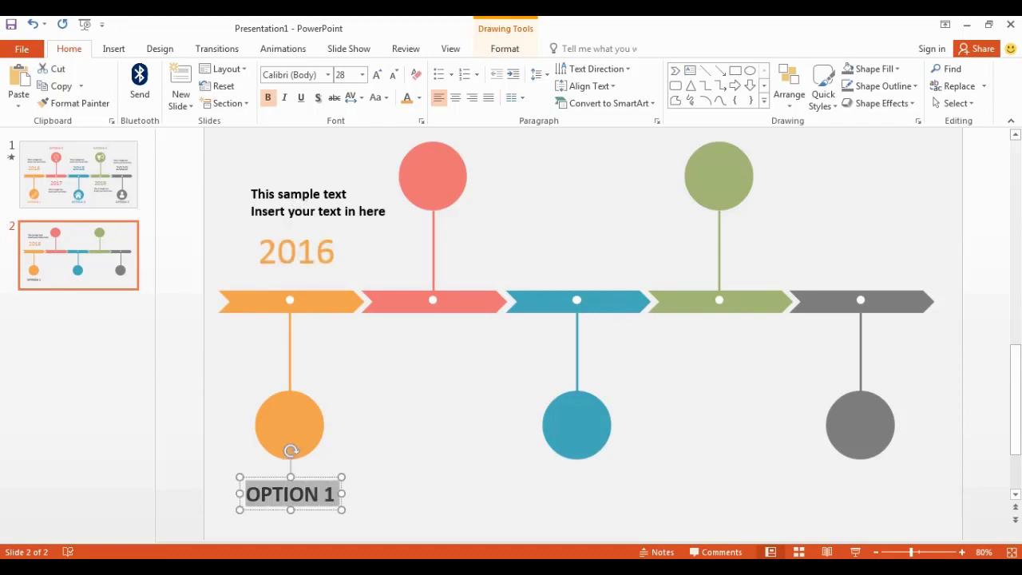
click(419, 97)
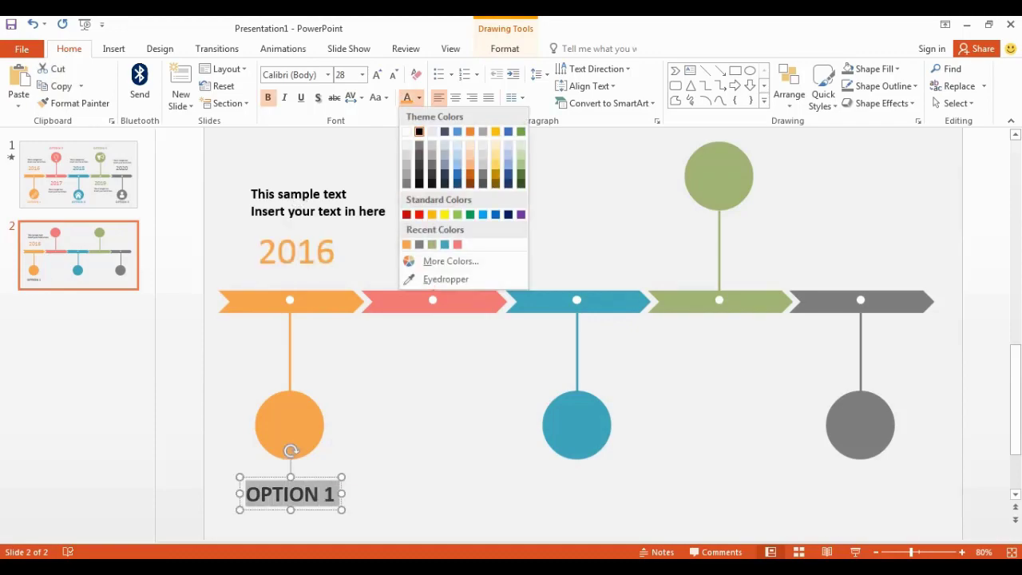
click(407, 244)
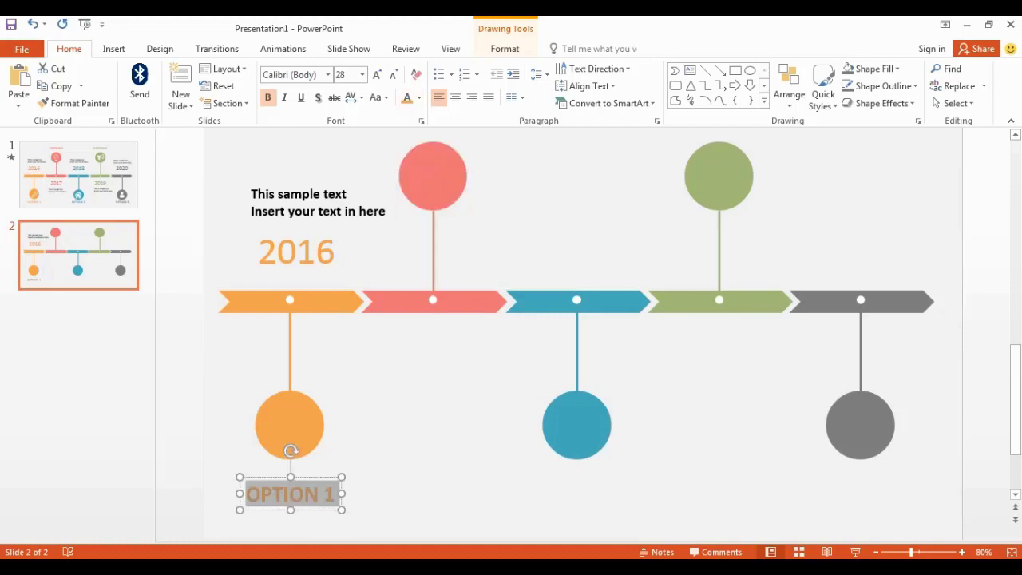
key(Escape)
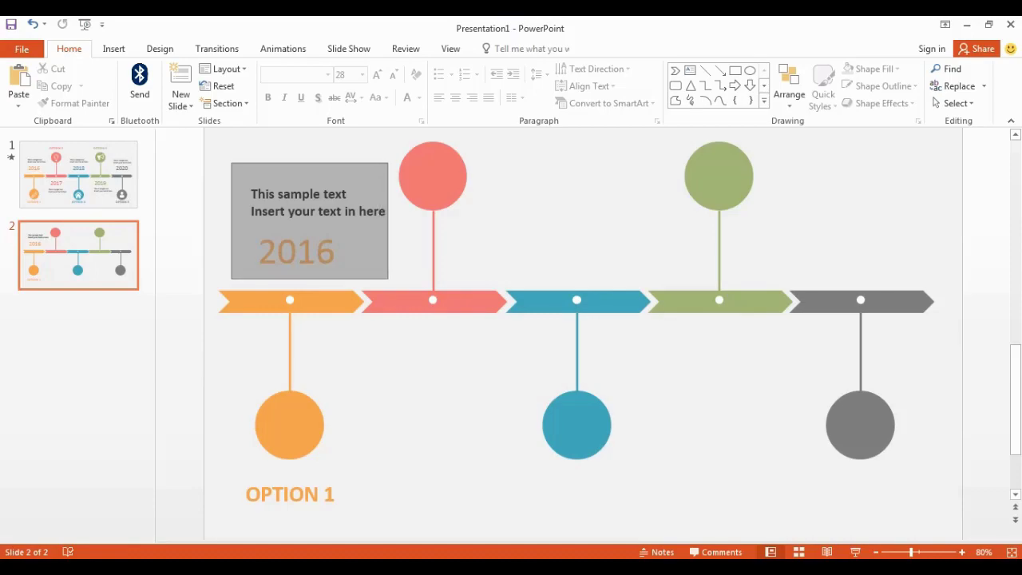
drag(232, 163, 390, 278)
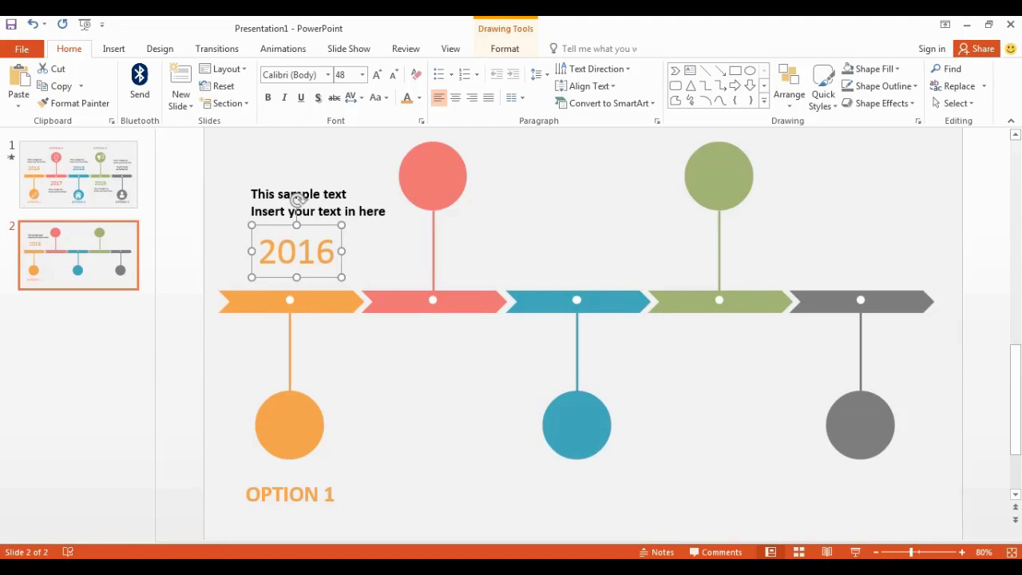
Step: Duplicate the 2016 label under the second chevron, change it to 2017 and colour it salmon-red
key(ctrl+d)
mouse_move(306, 263)
mouse_down()
mouse_move(413, 339)
mouse_move(428, 348)
mouse_move(434, 340)
mouse_up()
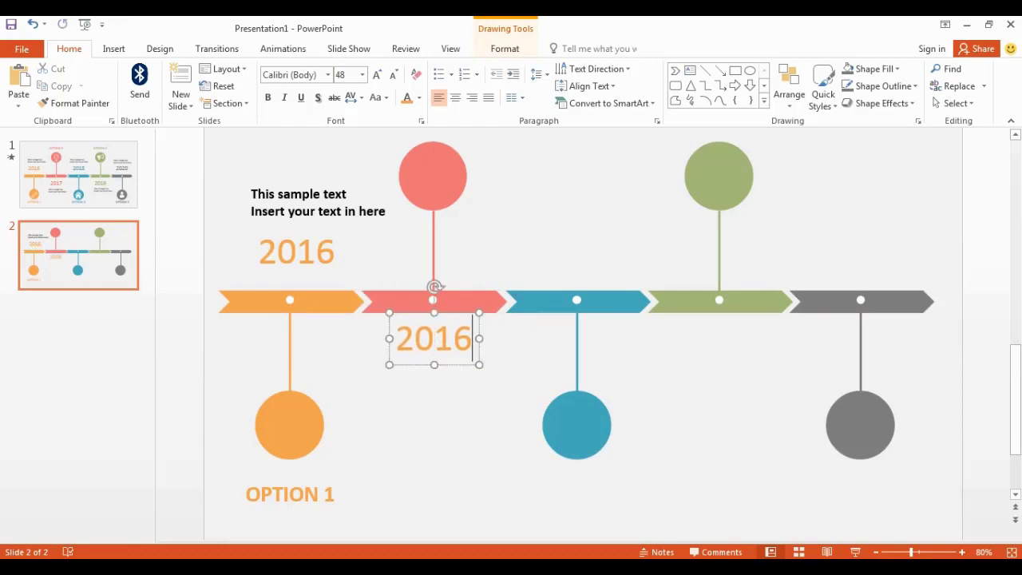
key(BackSpace)
text(7)
click(414, 338)
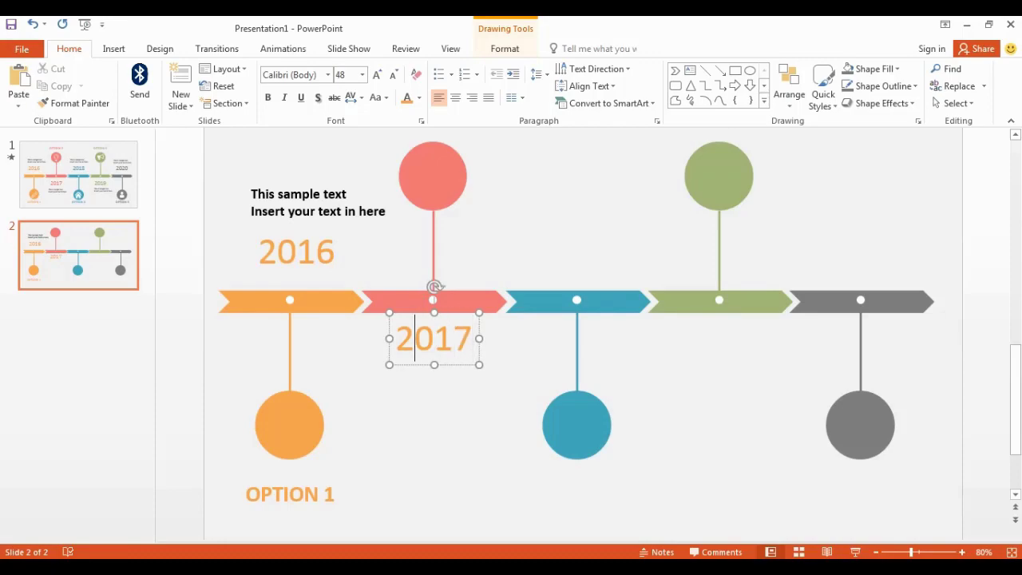
double_click(414, 338)
right_click(421, 340)
click(539, 379)
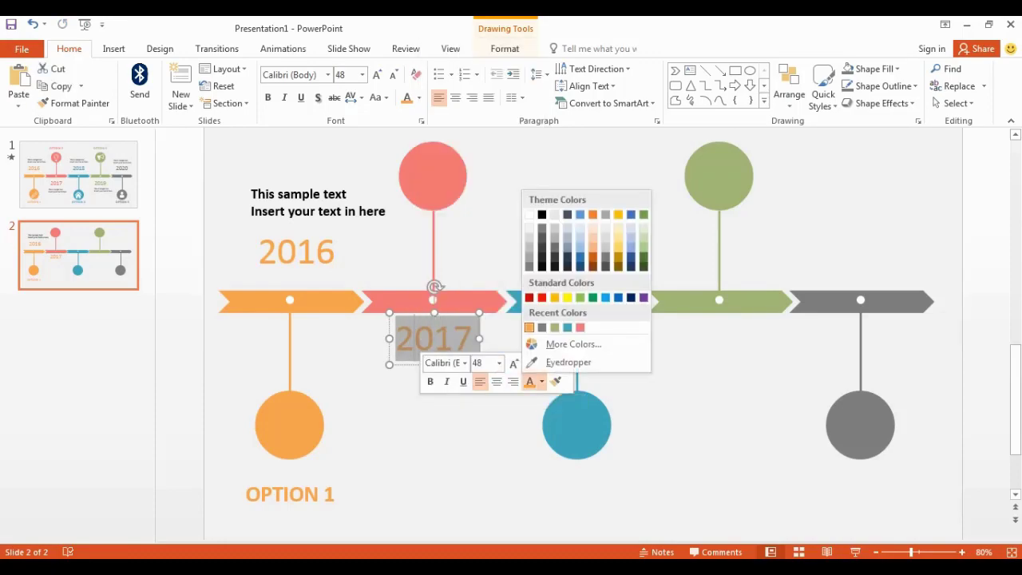
click(528, 322)
key(Escape)
key(Escape)
Step: Copy the OPTION 1 title above the second stage, rename it OPTION 2 and colour it salmon
click(289, 494)
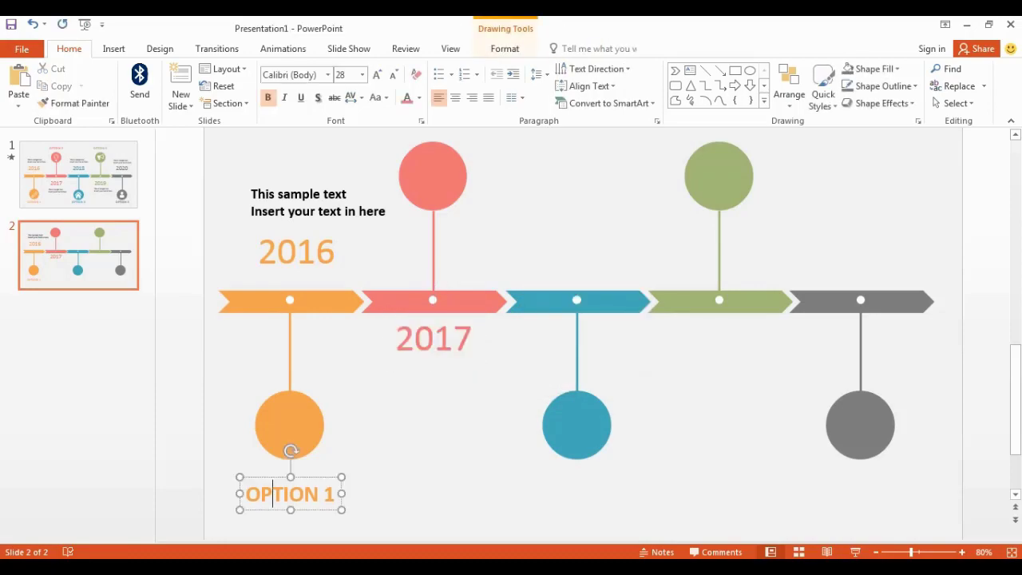
key(ctrl+c)
key(ctrl+v)
drag(300, 503, 435, 150)
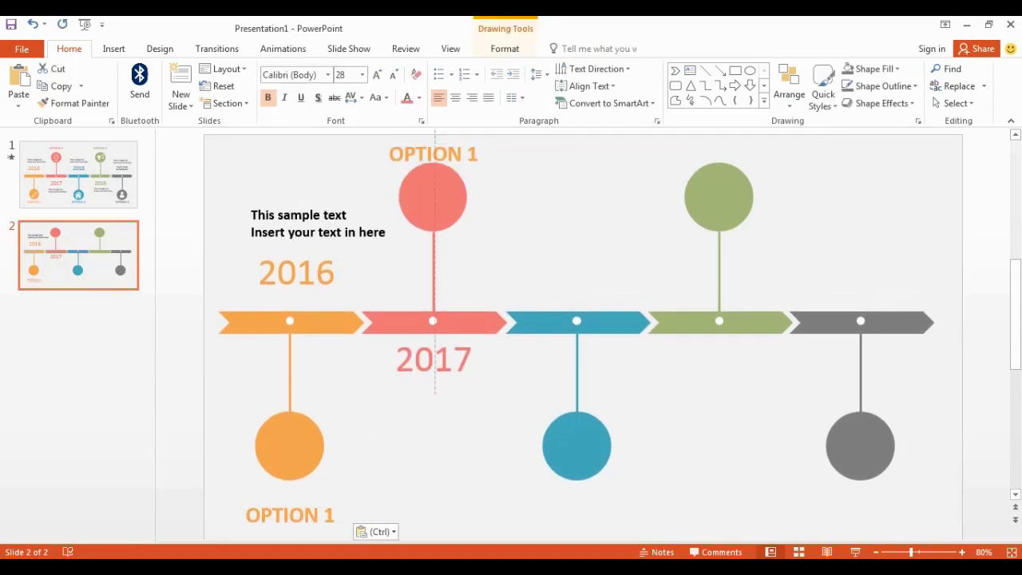
click(481, 151)
key(BackSpace)
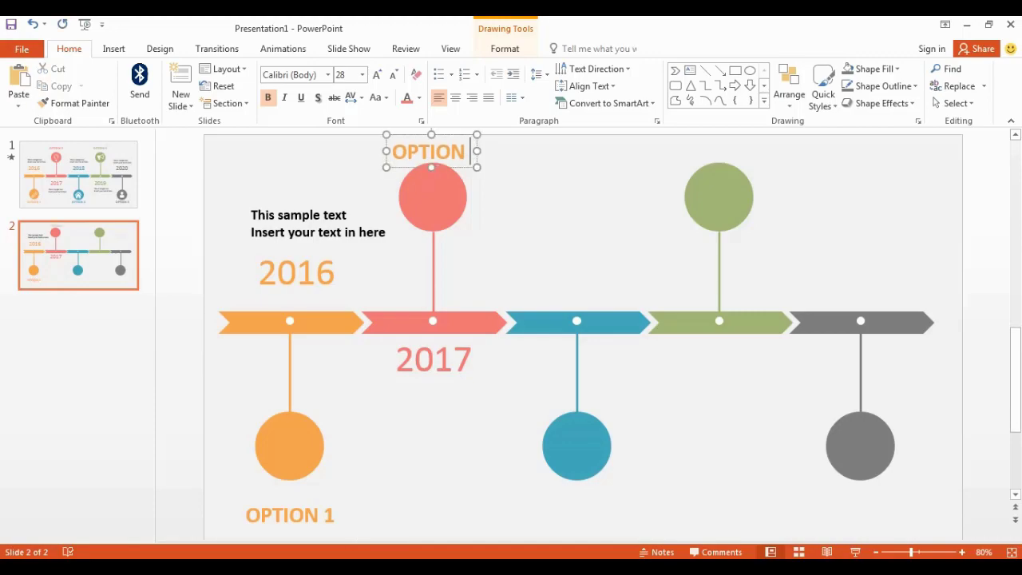
text(2)
key(ctrl+a)
click(419, 98)
click(412, 242)
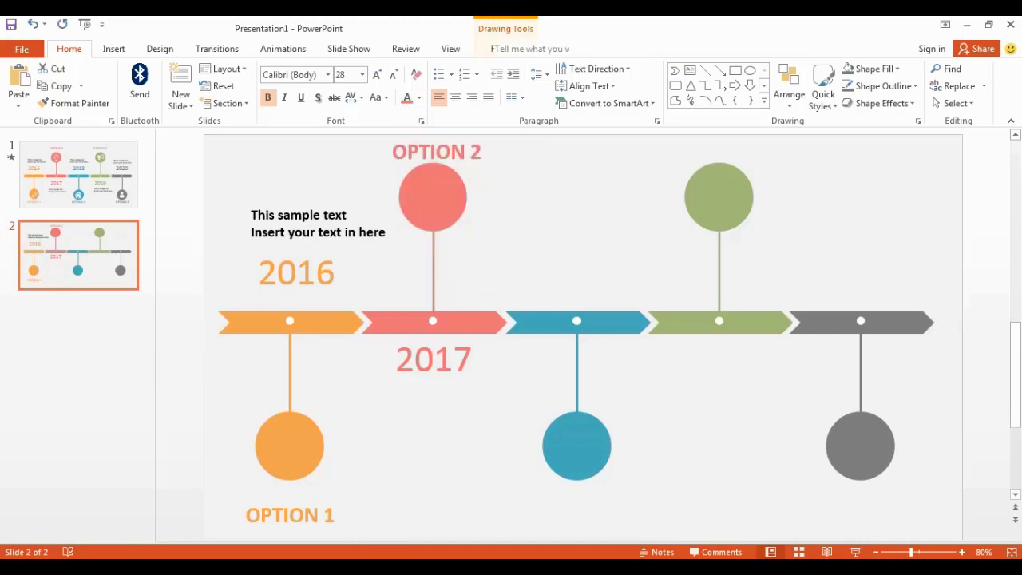
drag(438, 151, 433, 150)
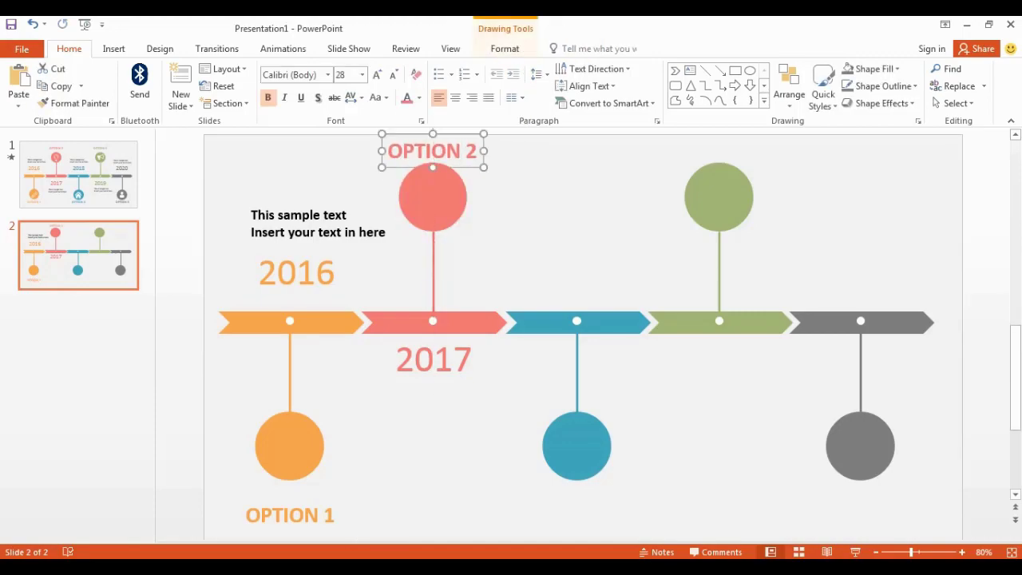
key(Escape)
Step: Copy the sample description text box and place the copy below 2017
click(240, 209)
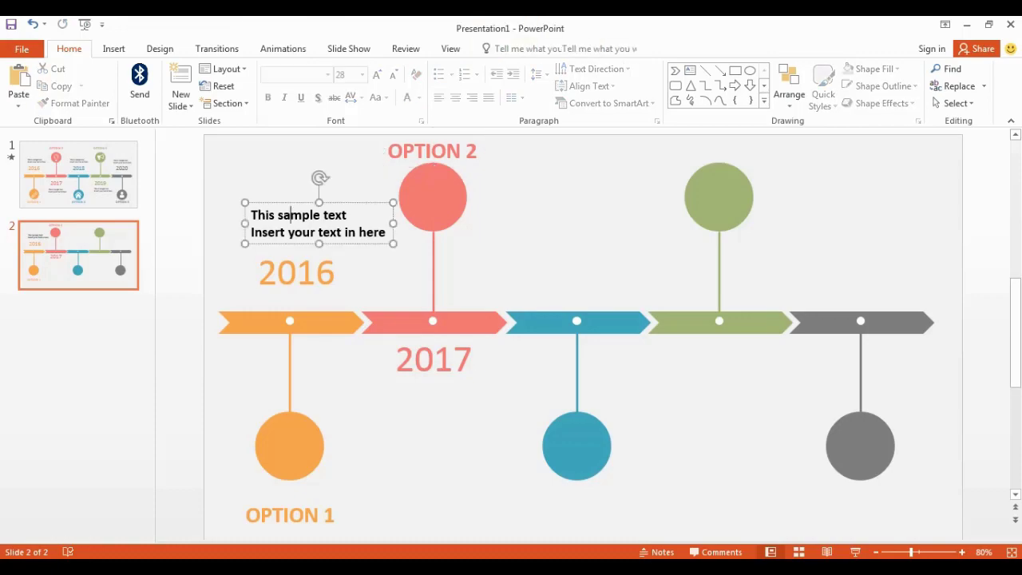
key(Delete)
key(ctrl+z)
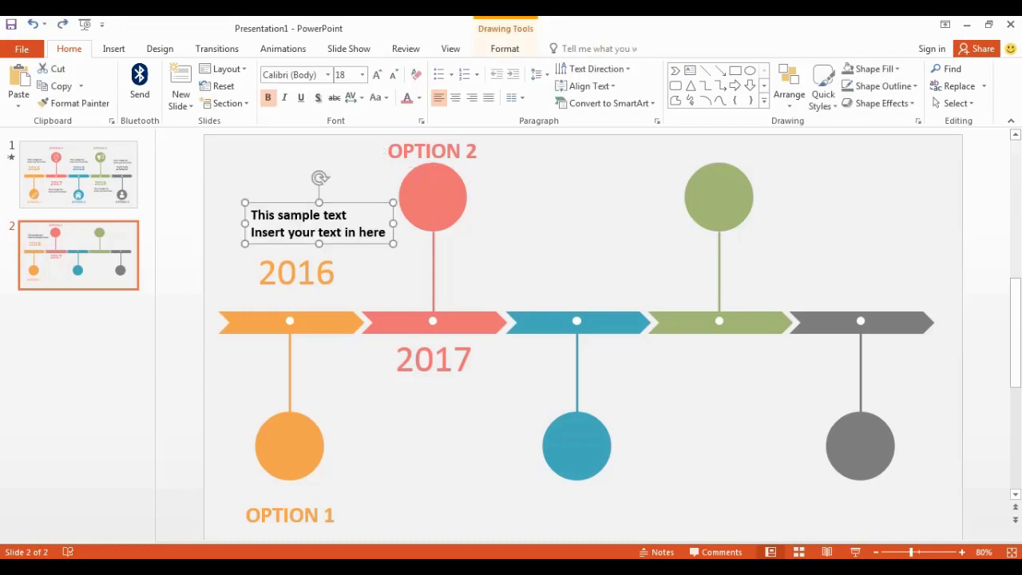
key(ctrl+c)
key(ctrl+v)
mouse_move(319, 231)
mouse_down()
mouse_move(423, 399)
mouse_move(446, 402)
mouse_up()
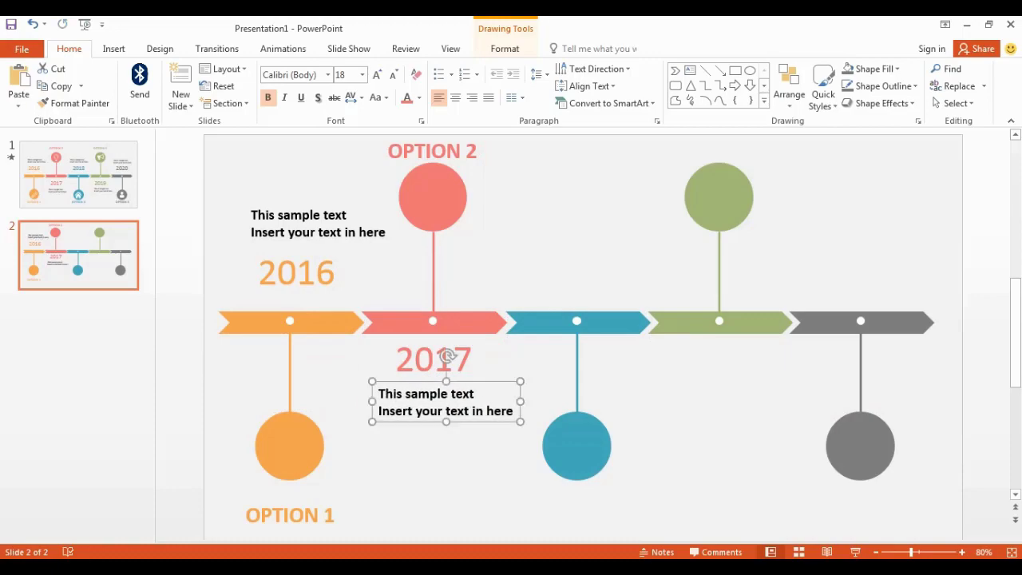
key(Escape)
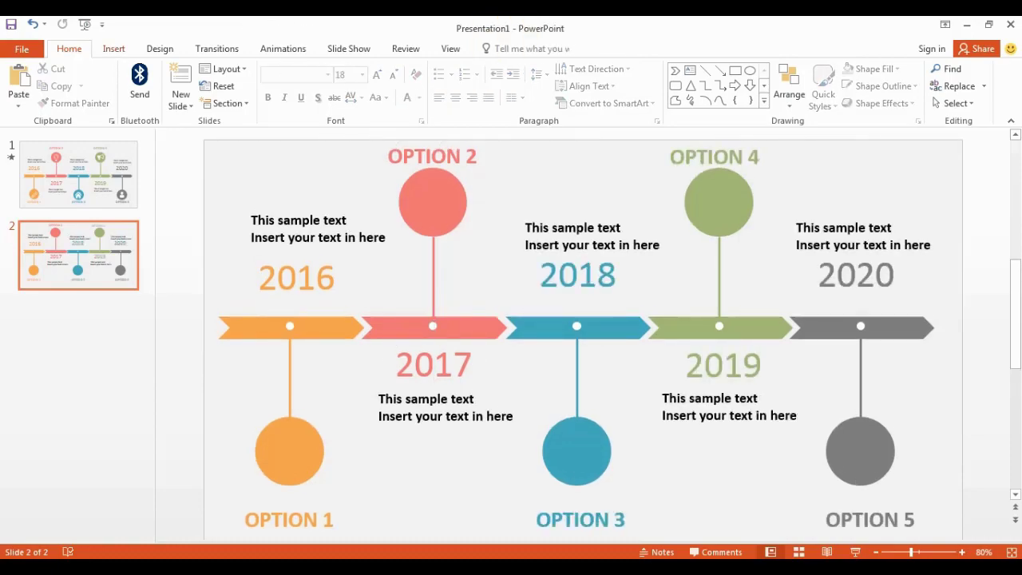
Step: Insert the pencil picture into the orange OPTION 1 circle with a light Recolor and an Artistic Effect
key(alt+n)
key(p)
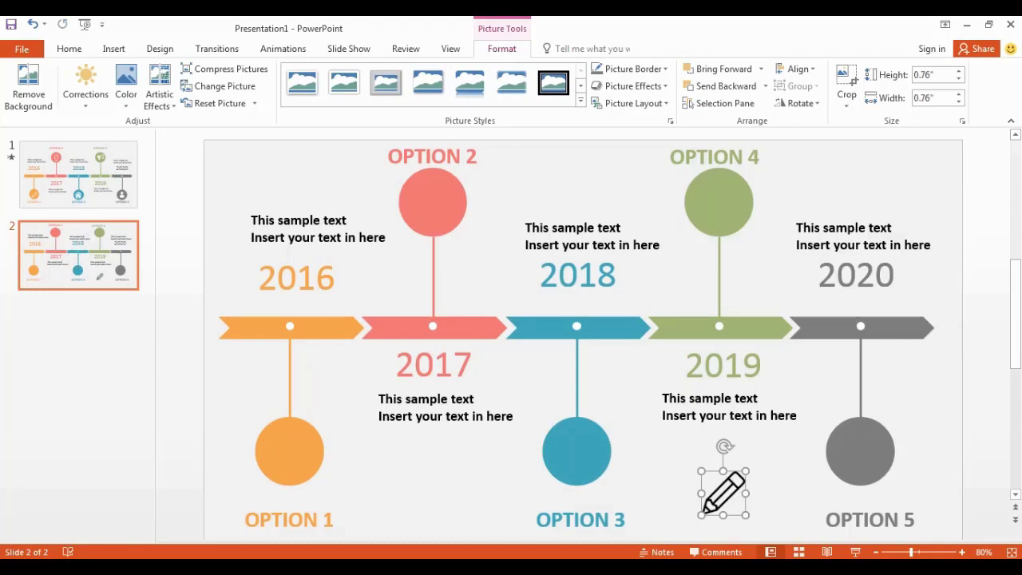
drag(723, 493, 289, 451)
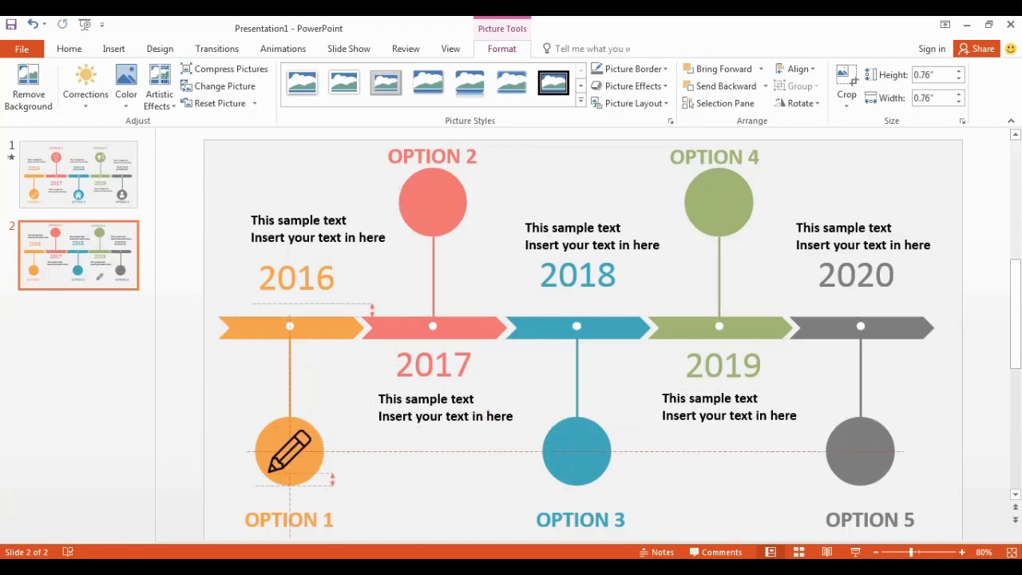
mouse_move(289, 451)
mouse_down()
mouse_move(270, 431)
mouse_move(290, 451)
mouse_up()
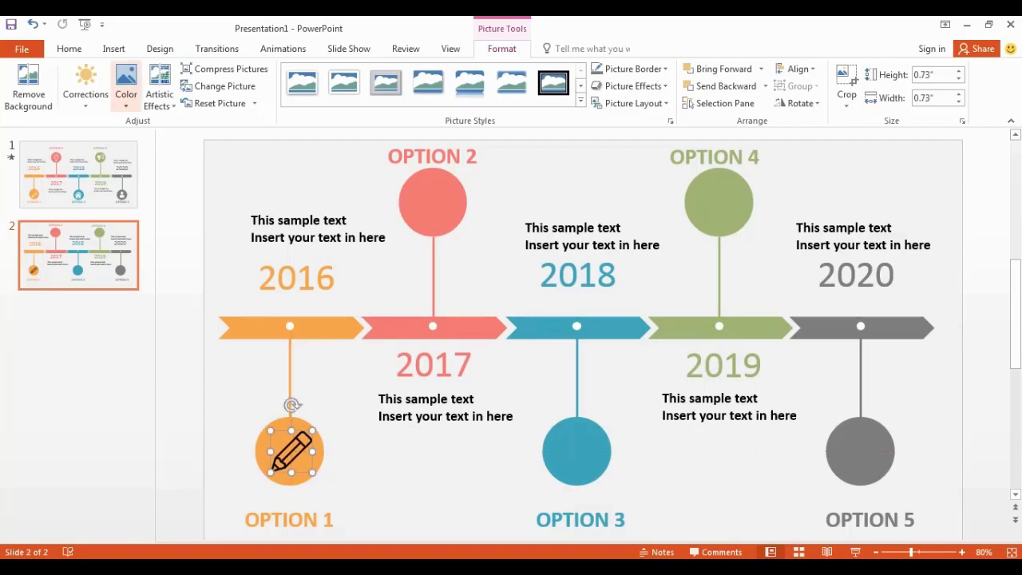
click(125, 84)
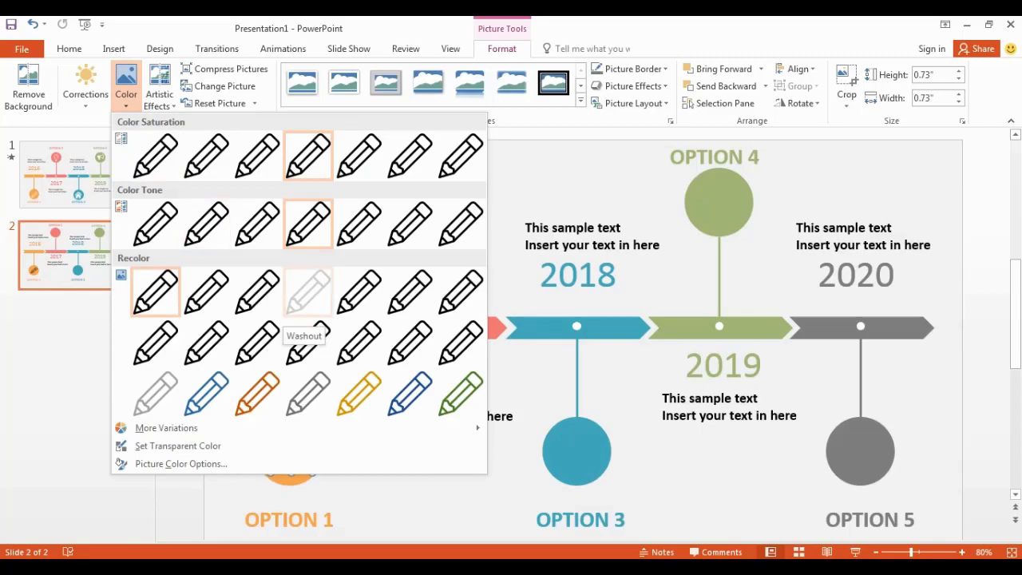
click(308, 292)
click(159, 88)
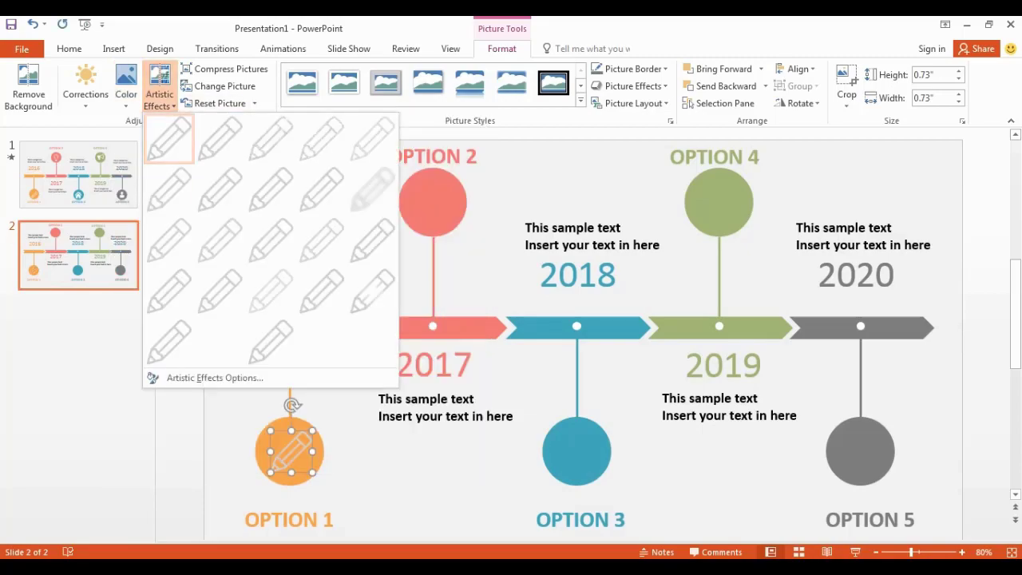
click(220, 341)
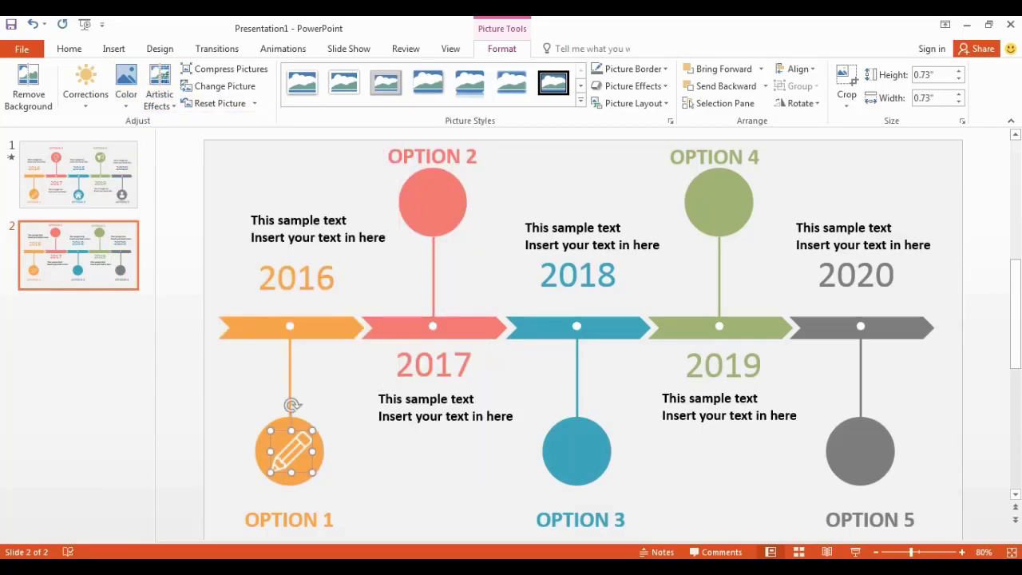
key(Escape)
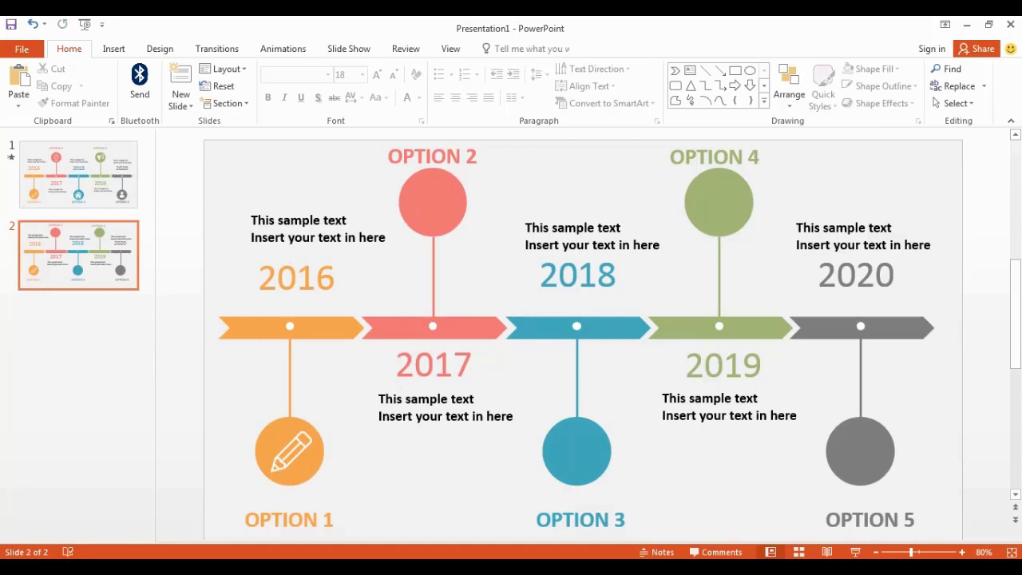
Step: Paste the lightbulb icon into the red OPTION 2 circle and recolour it white
click(113, 49)
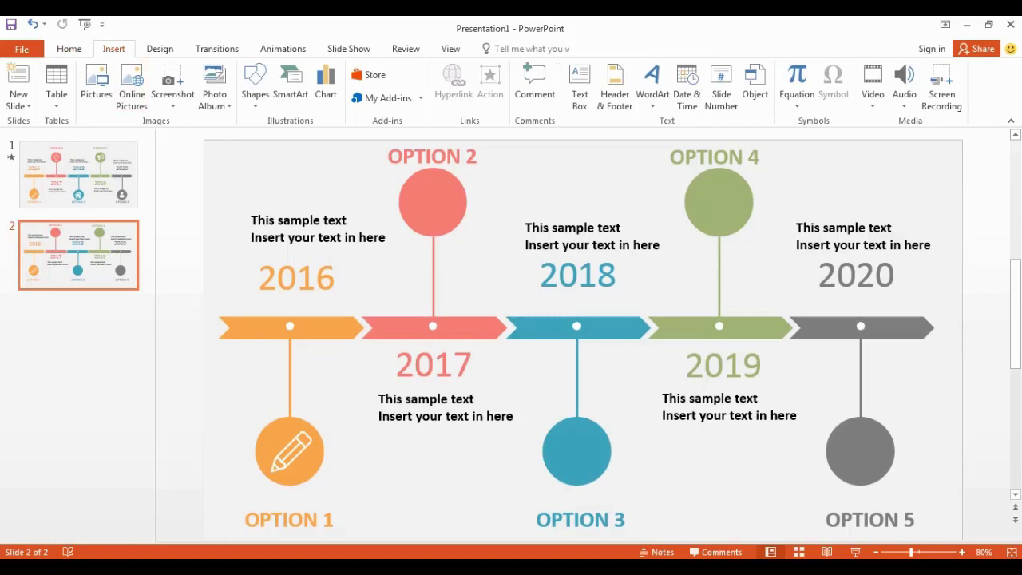
key(ctrl+v)
mouse_move(472, 266)
mouse_down()
mouse_move(433, 200)
mouse_move(460, 229)
mouse_up()
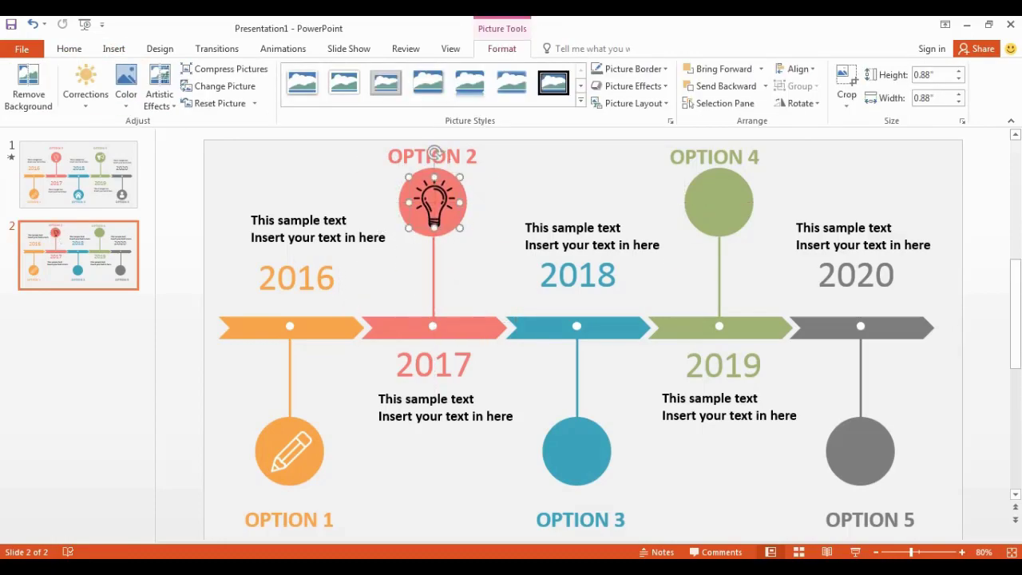
right_click(437, 202)
click(126, 94)
click(305, 285)
click(159, 94)
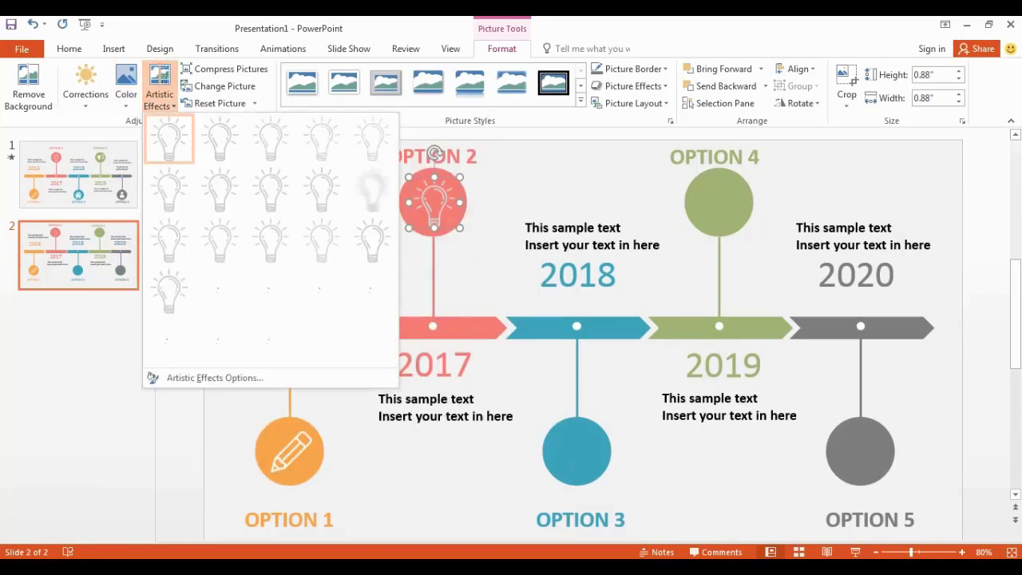
key(Escape)
key(Escape)
drag(433, 203, 433, 203)
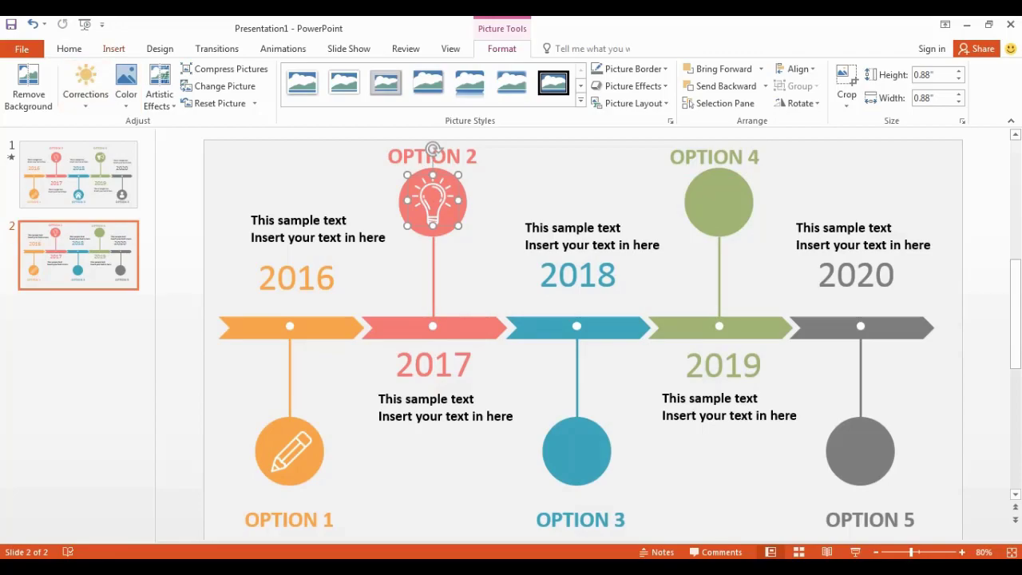
Step: Paste the house icon into the blue OPTION 3 circle with a pale washout recolour
key(ctrl+v)
drag(589, 411, 578, 454)
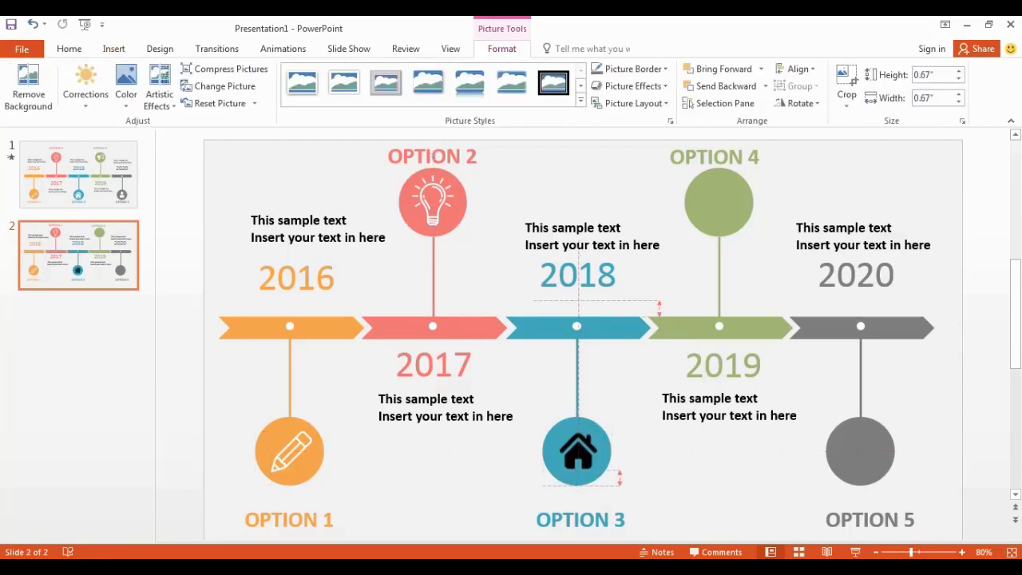
click(126, 84)
click(310, 293)
click(160, 83)
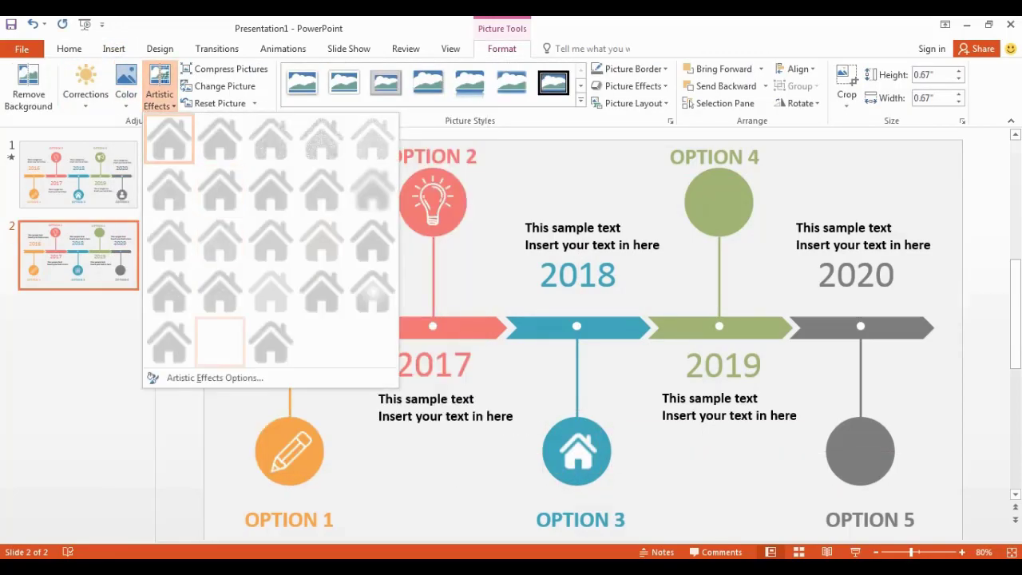
key(Escape)
key(Escape)
Step: Paste the megaphone into the green OPTION 4 circle, shrink it, recolour it white and add an artistic effect
key(ctrl+v)
drag(714, 483, 728, 205)
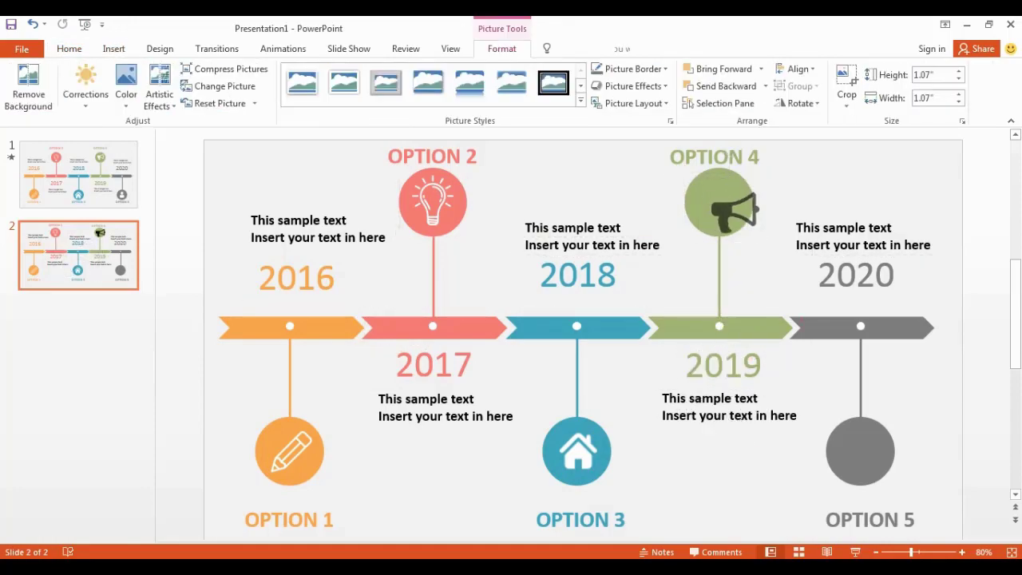
drag(765, 242, 720, 200)
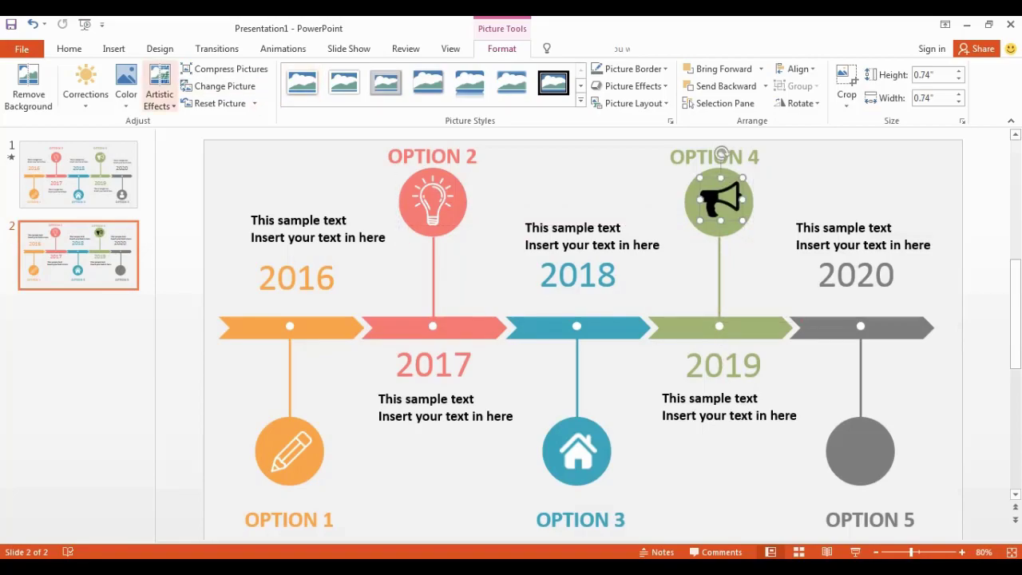
click(126, 83)
click(308, 292)
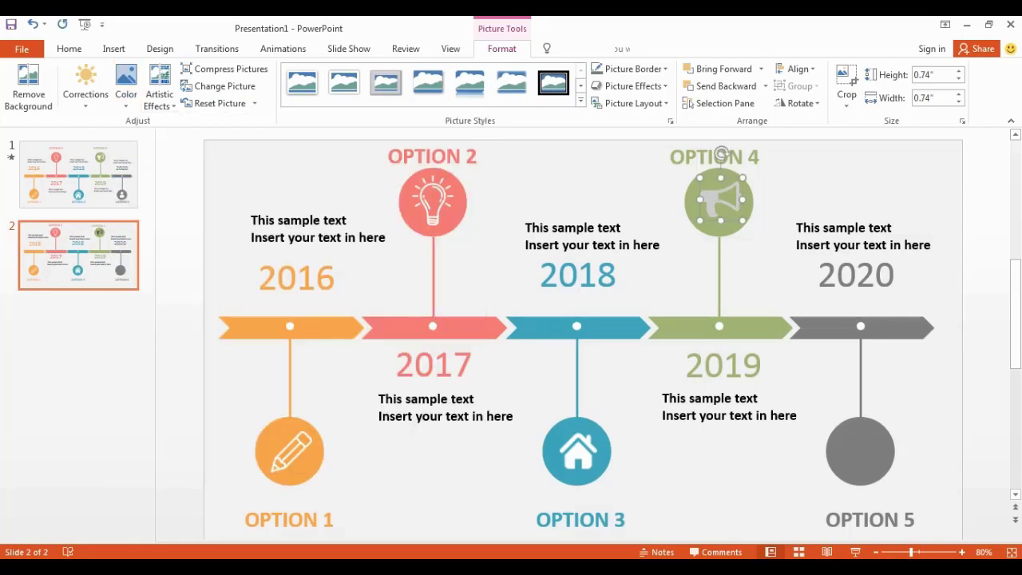
click(159, 88)
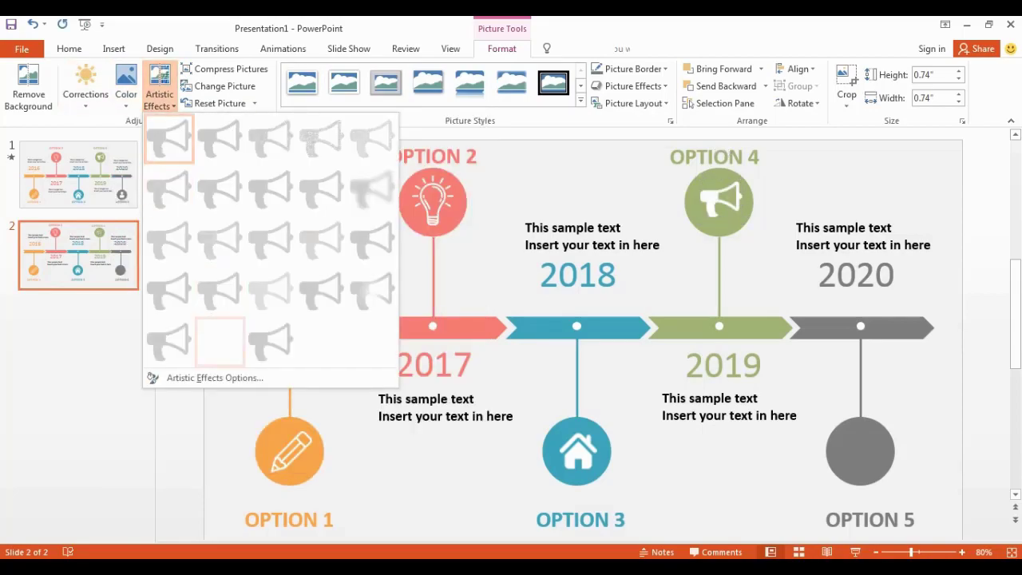
click(219, 341)
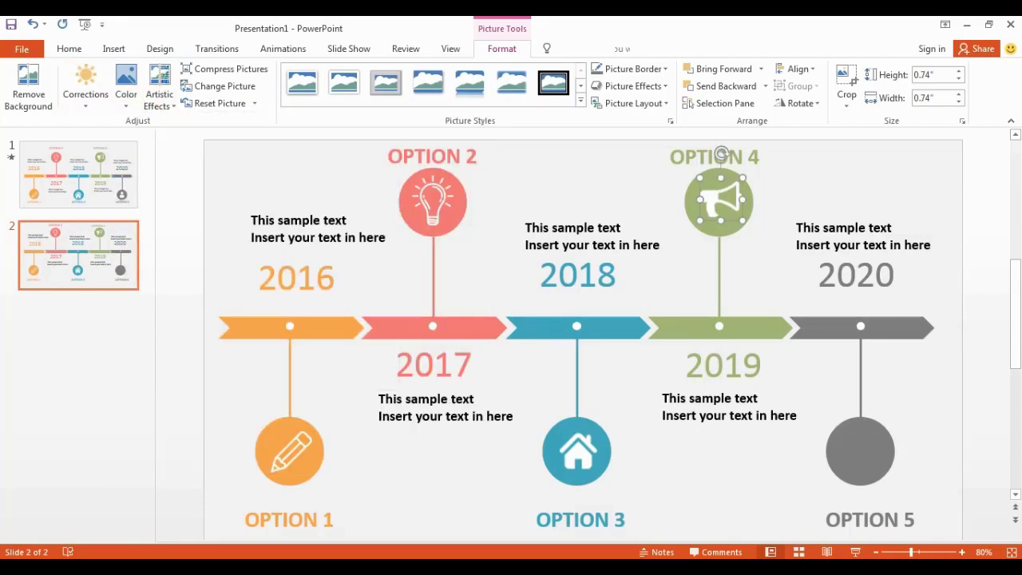
Step: Paste the person icon into the grey OPTION 5 circle and recolour it white with an artistic effect
key(ctrl+v)
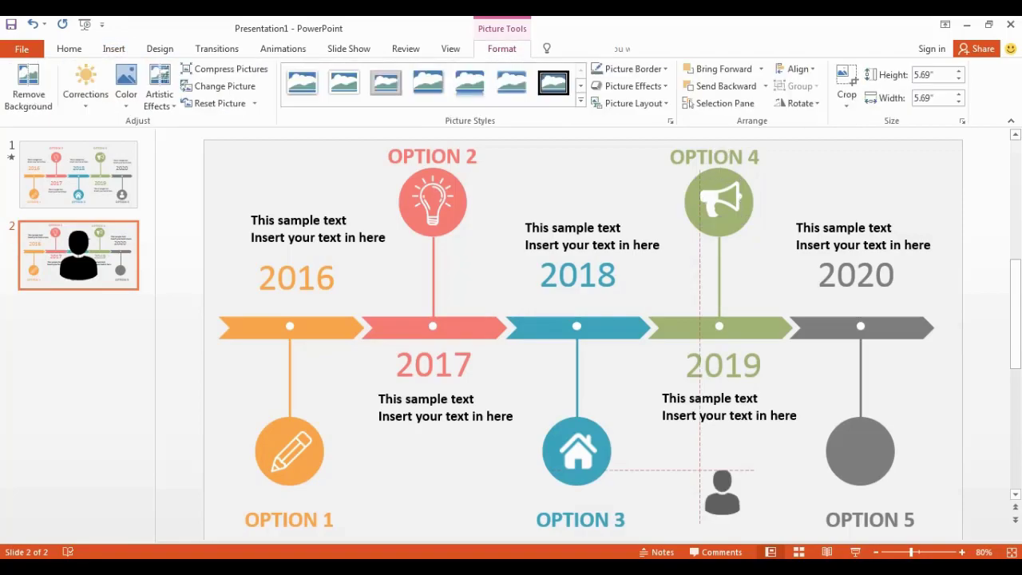
drag(718, 490, 860, 451)
click(126, 88)
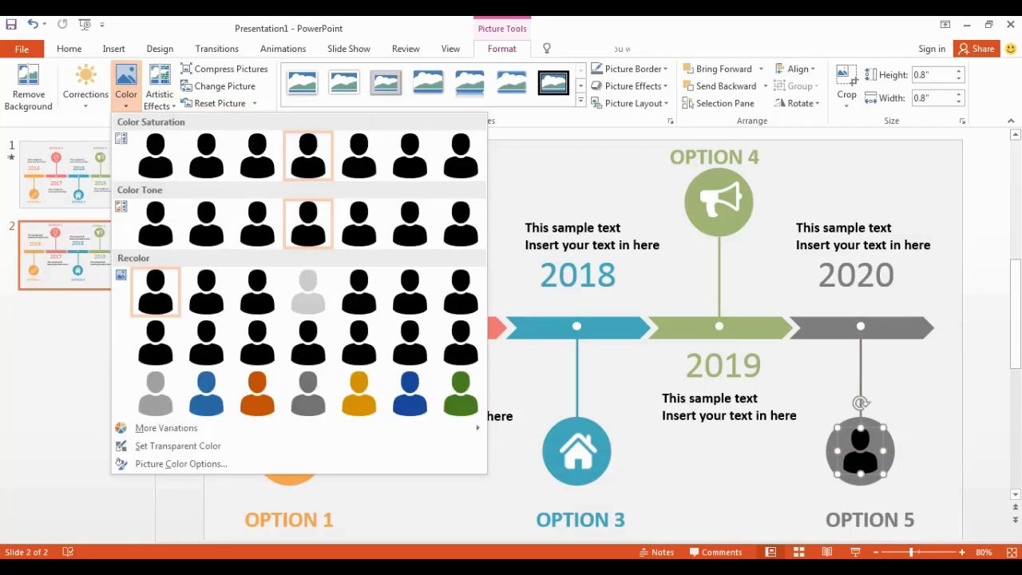
click(308, 292)
click(160, 88)
click(219, 341)
key(Escape)
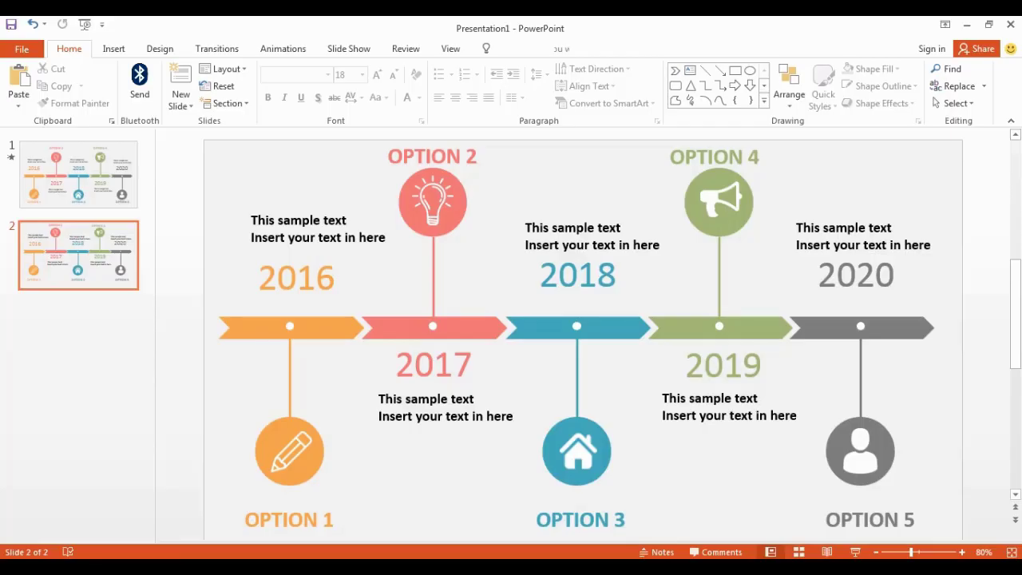
click(319, 328)
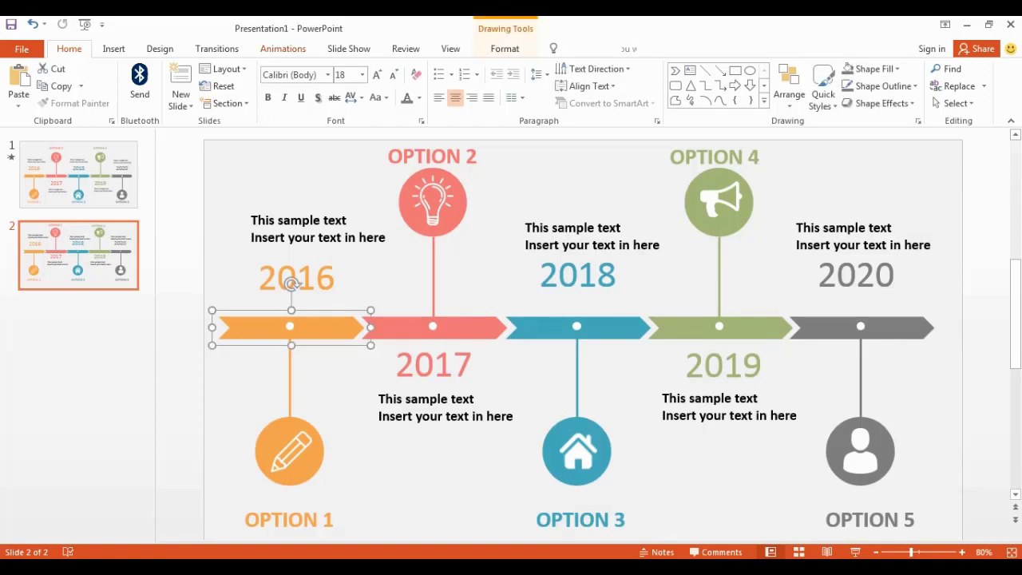
Step: Give the orange 2016 chevron a Fly In from Left entrance starting After Previous
click(283, 49)
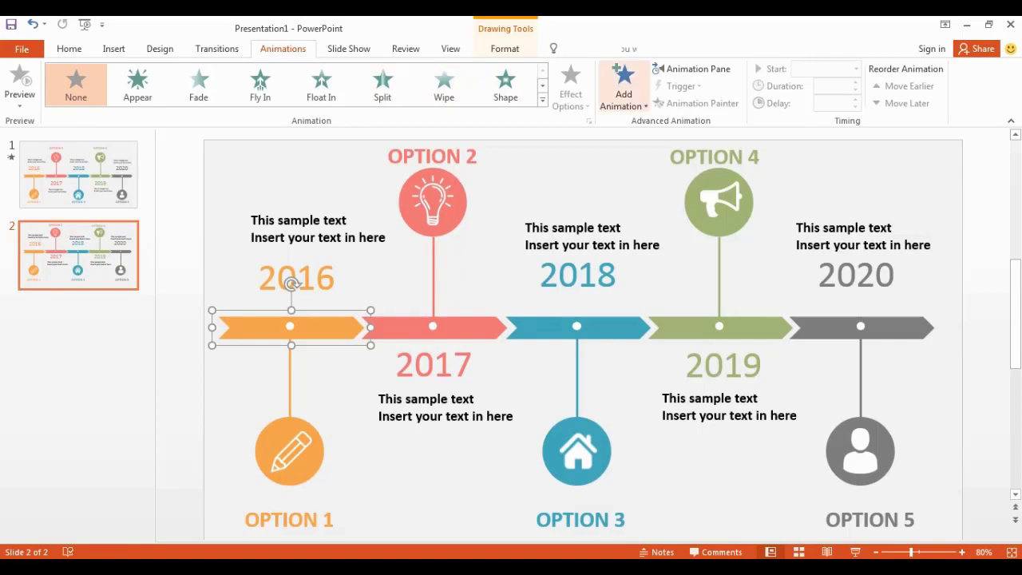
click(623, 84)
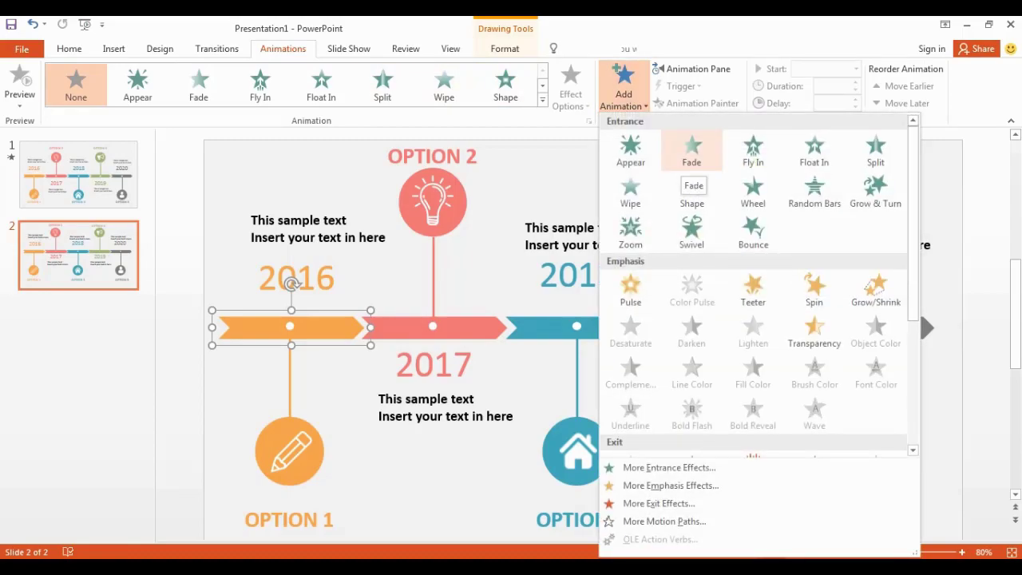
click(753, 151)
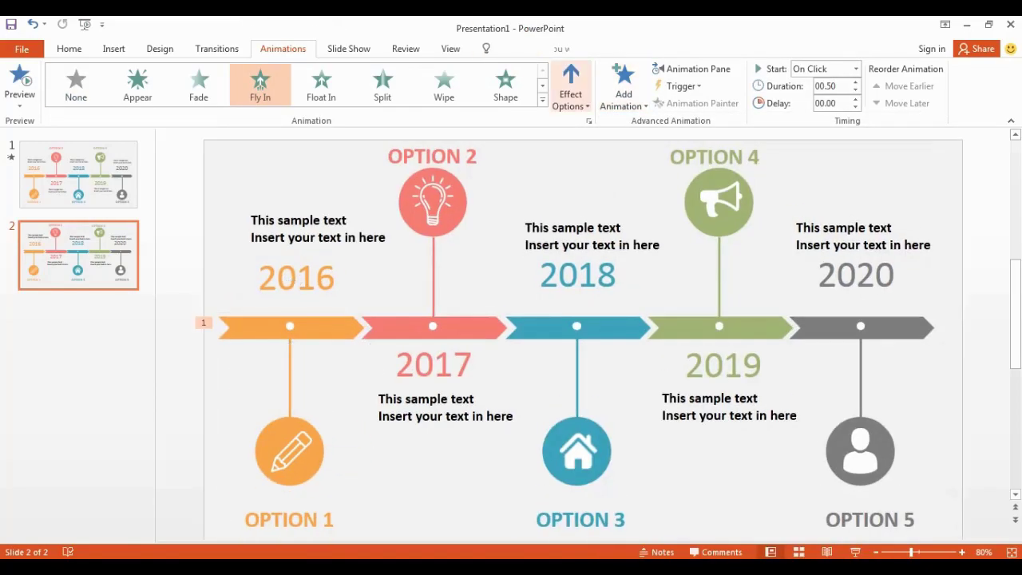
click(570, 95)
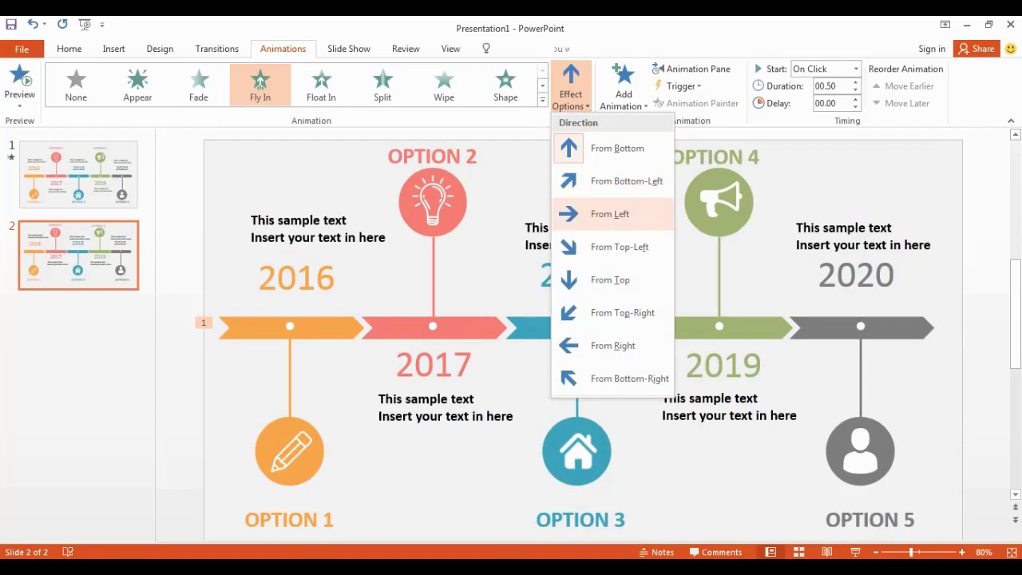
click(610, 213)
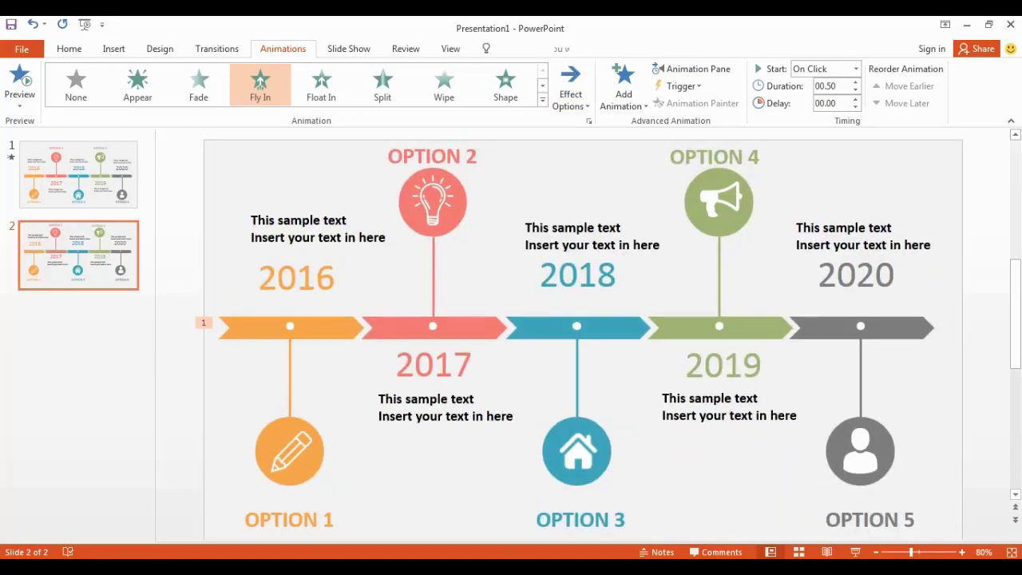
click(687, 69)
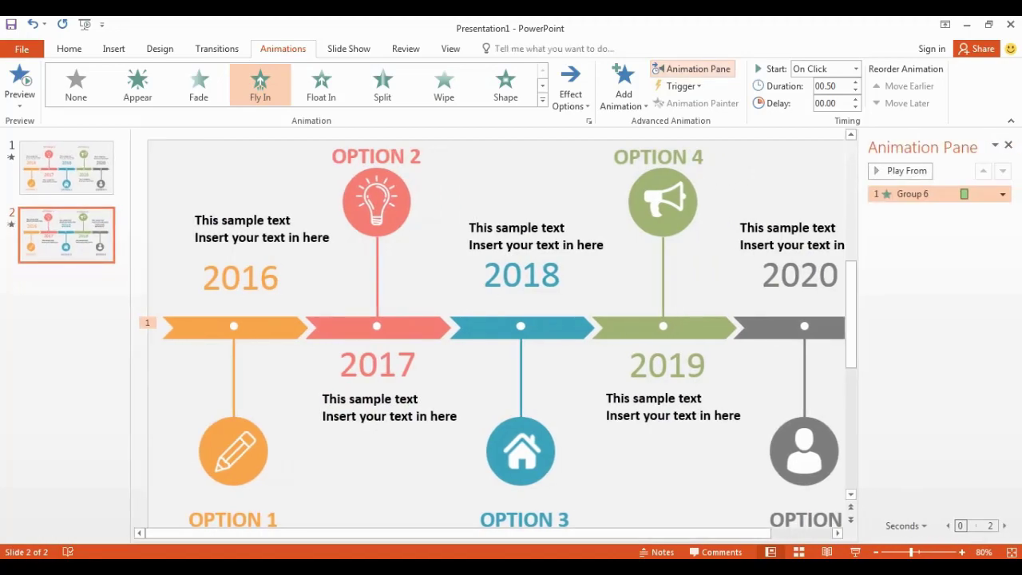
click(855, 69)
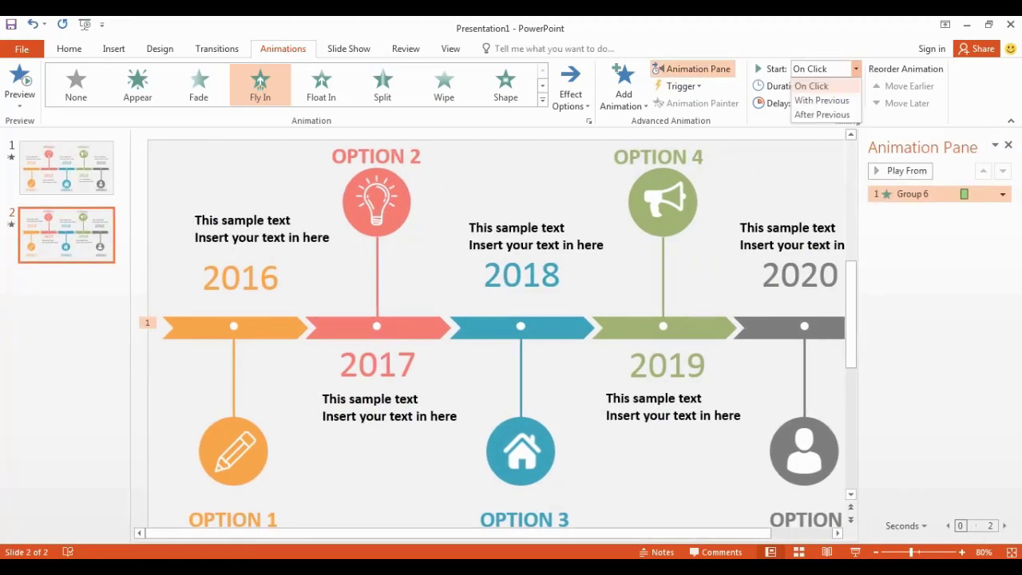
click(823, 114)
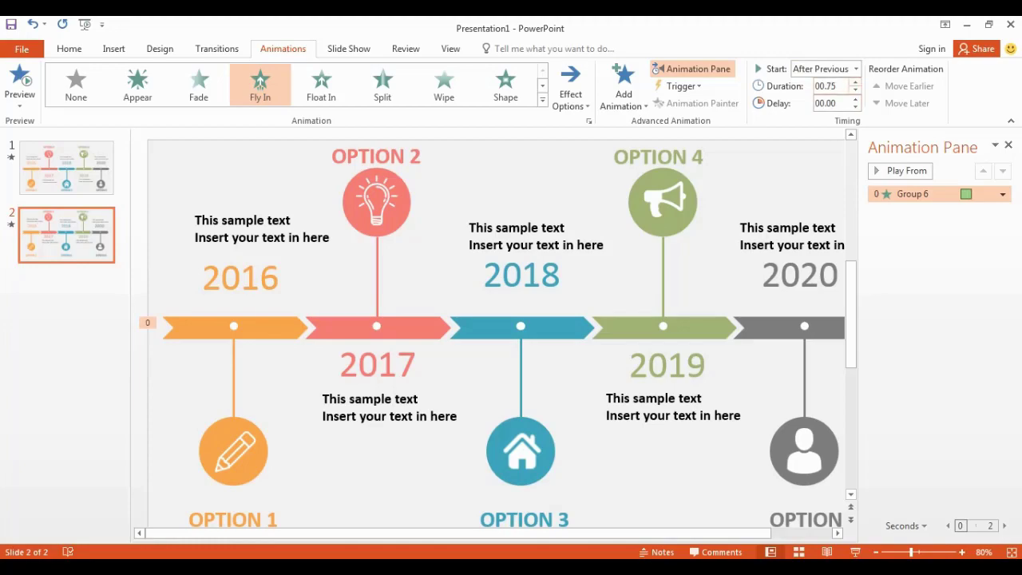
Step: Set the chevron's fly-in smooth end to 0.75 seconds in Effect Options
click(1002, 194)
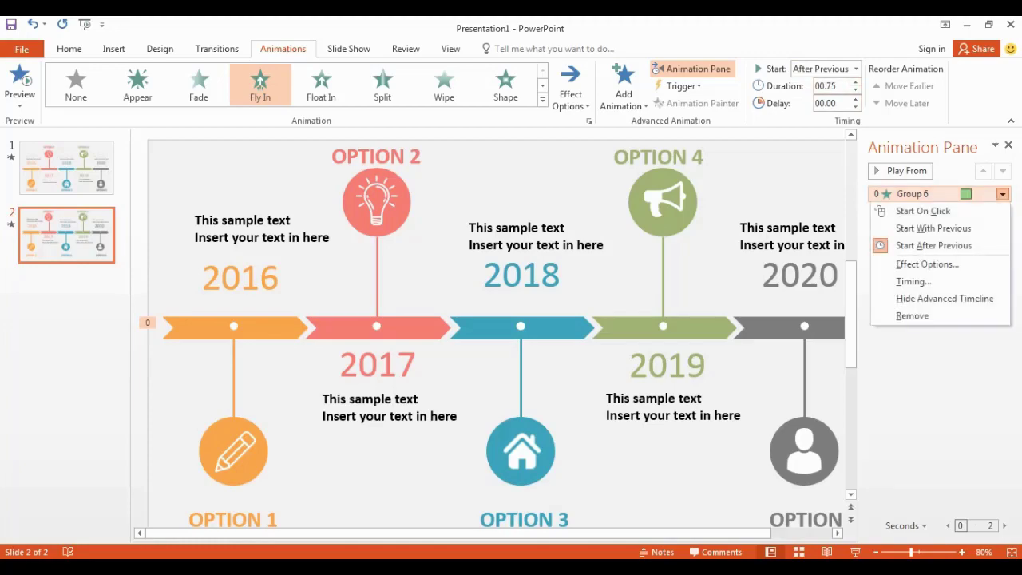
click(927, 263)
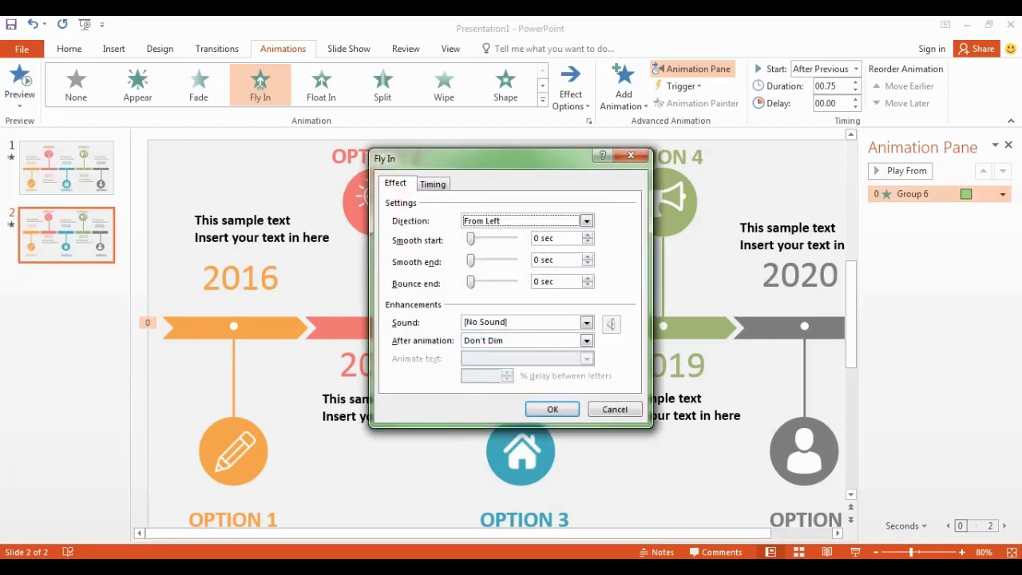
drag(471, 260, 514, 260)
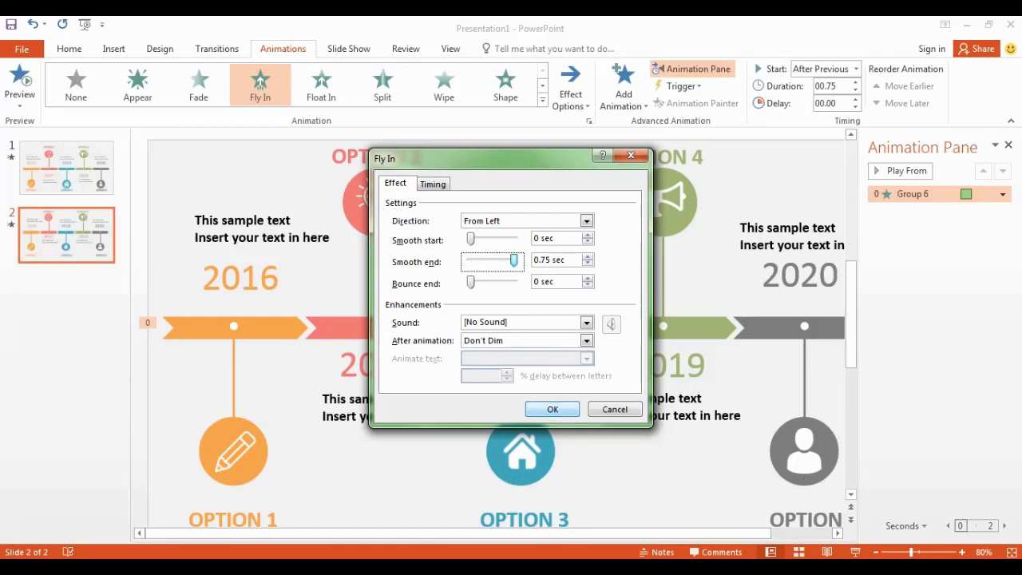
key(Return)
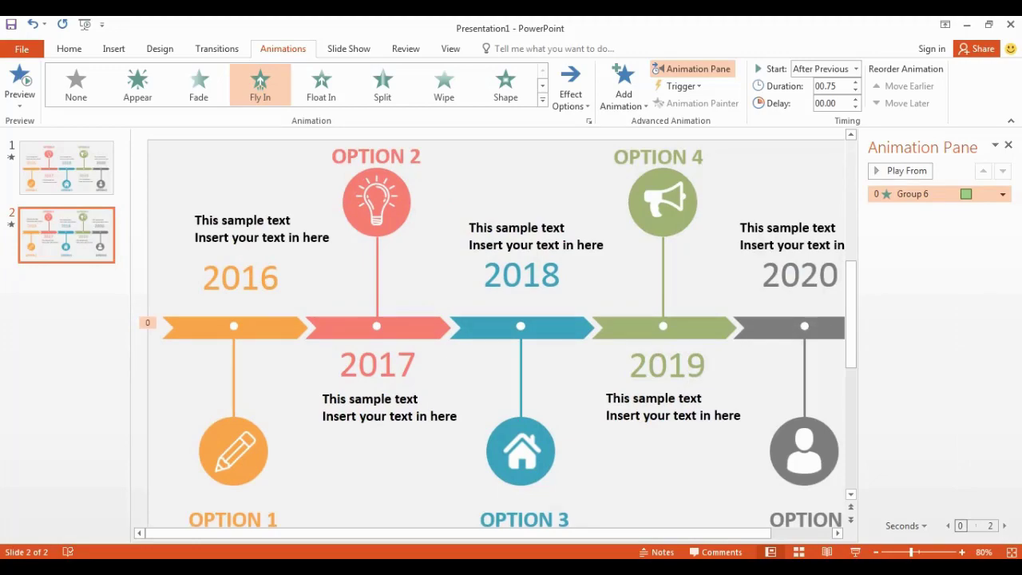
Step: Give the pencil group under 2016 a Wipe from Top entrance, replacing an undone Fade
click(233, 343)
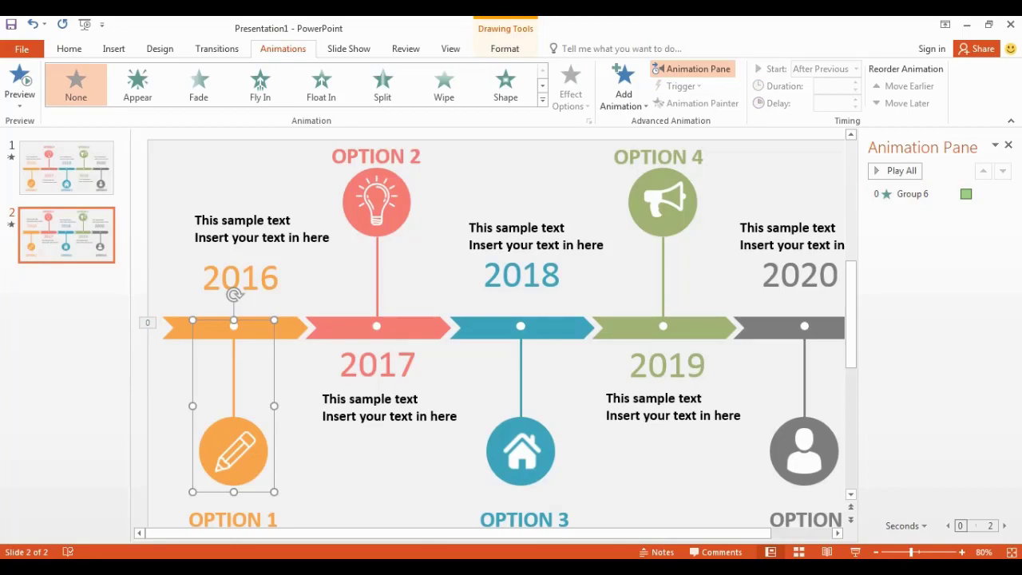
click(623, 88)
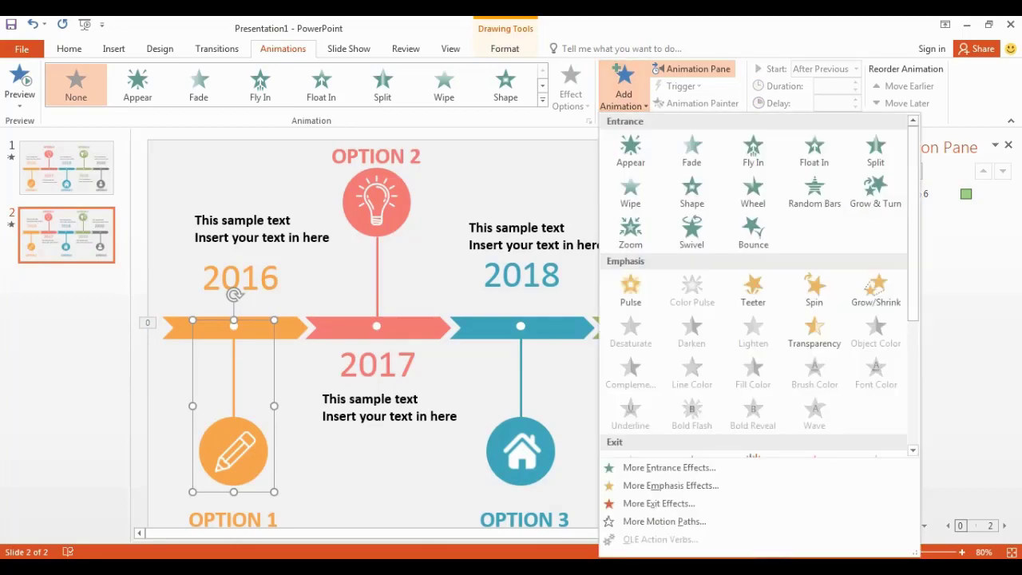
click(692, 152)
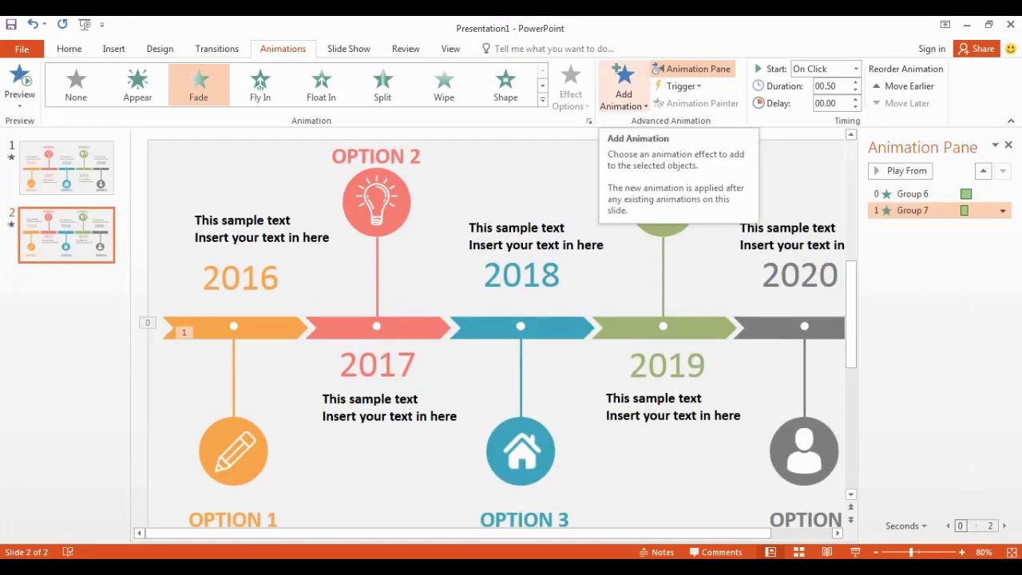
click(32, 24)
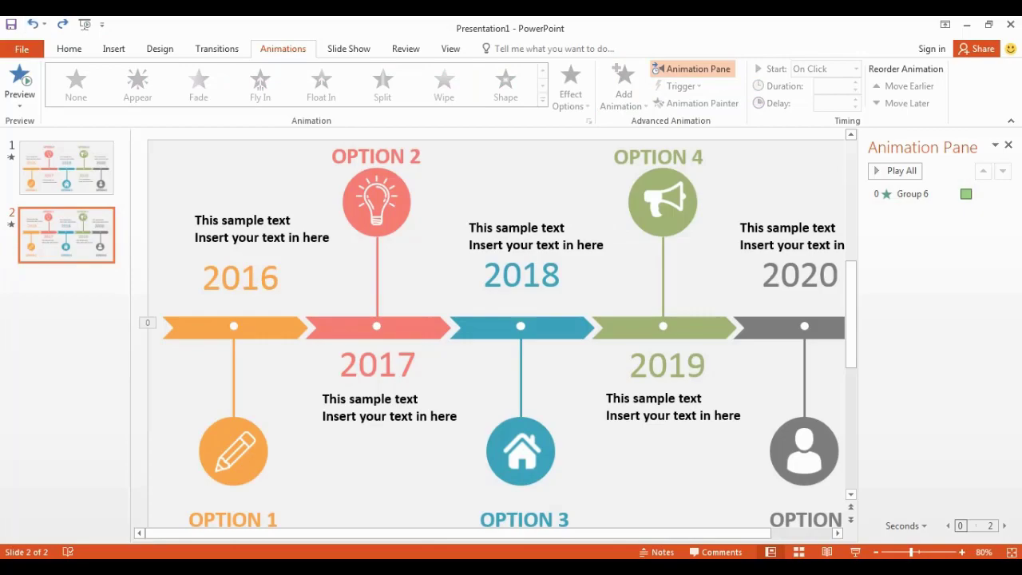
click(233, 359)
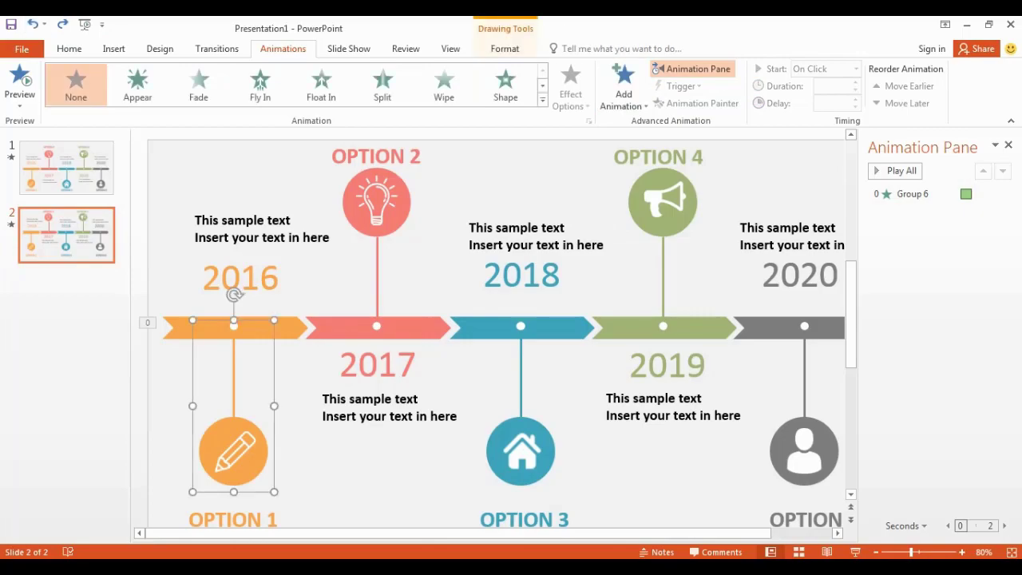
click(623, 88)
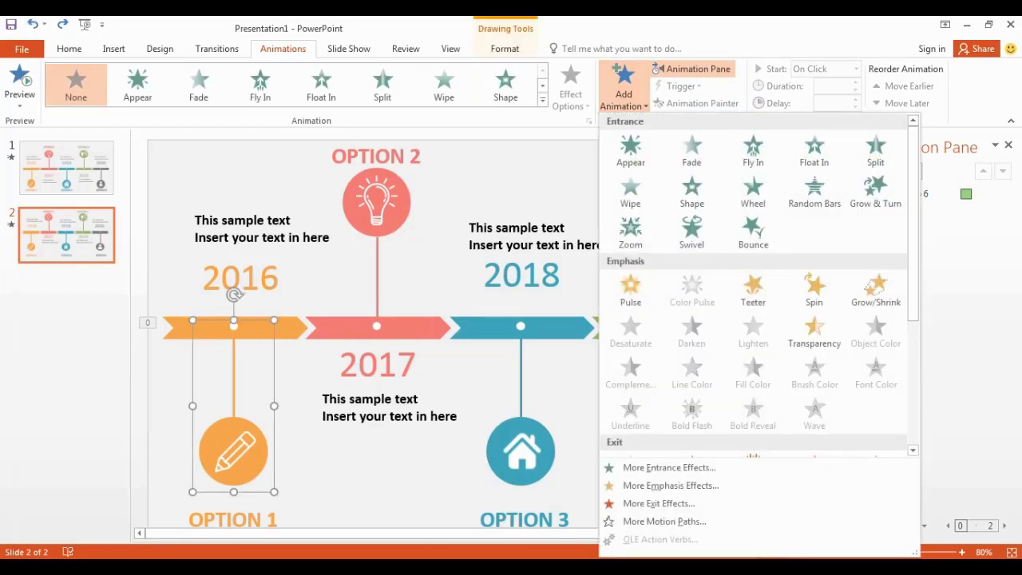
click(631, 194)
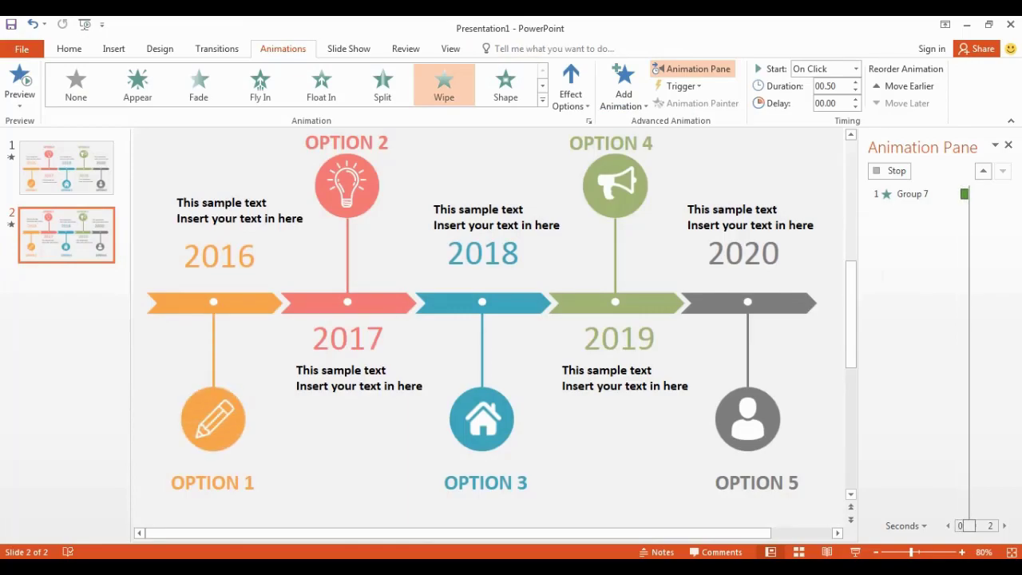
click(570, 88)
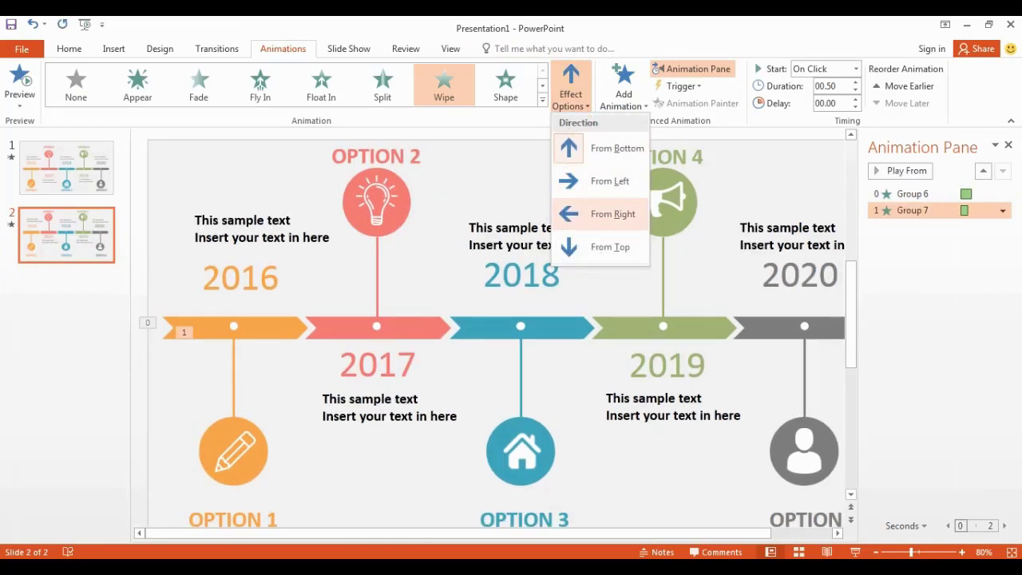
click(610, 247)
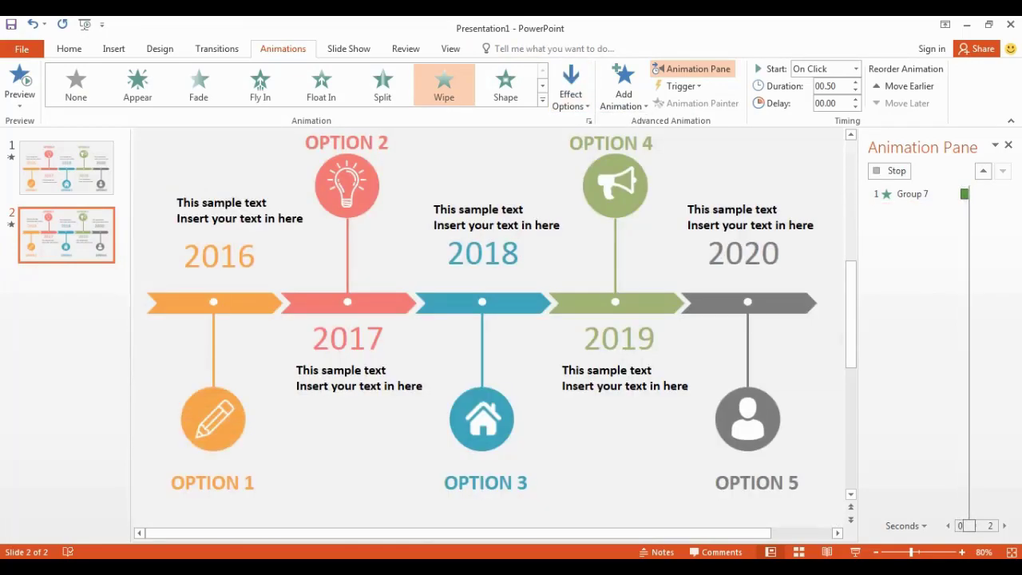
Step: Start the pencil group's wipe After Previous with 0.75 s duration, then preview from Group 6
click(856, 68)
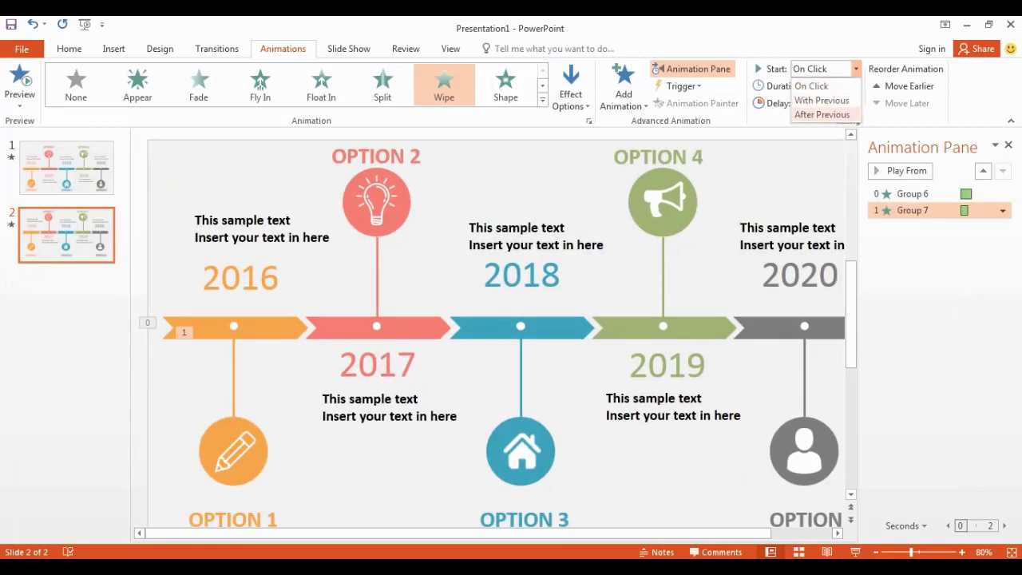
click(809, 114)
key(Up)
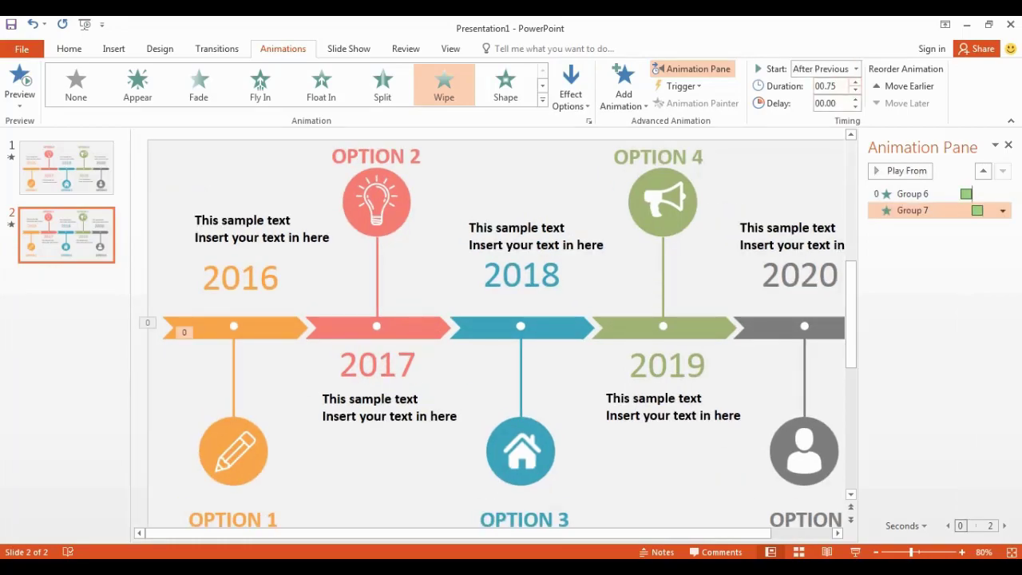
click(912, 194)
click(902, 171)
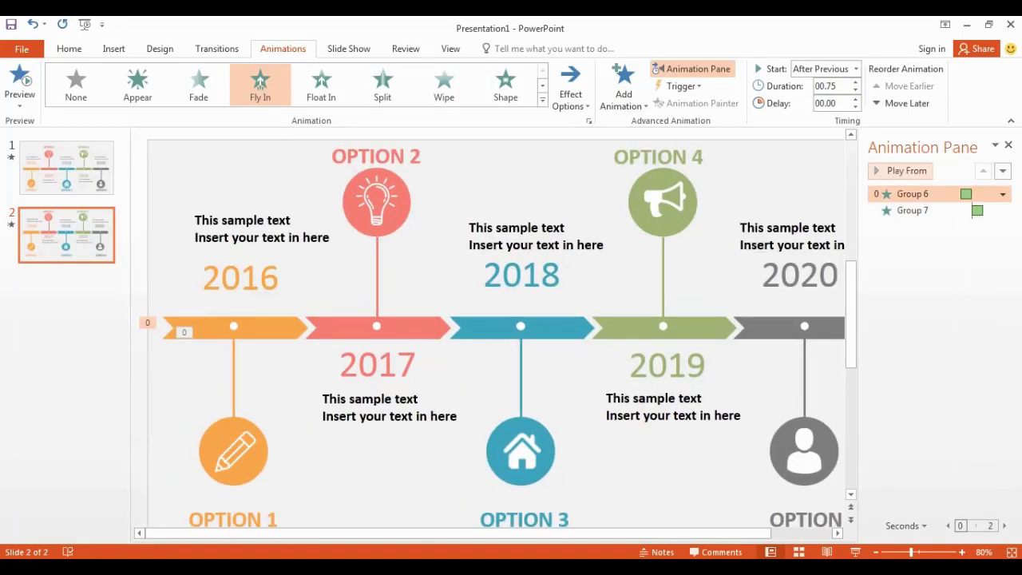
scroll(495, 327, down, 1)
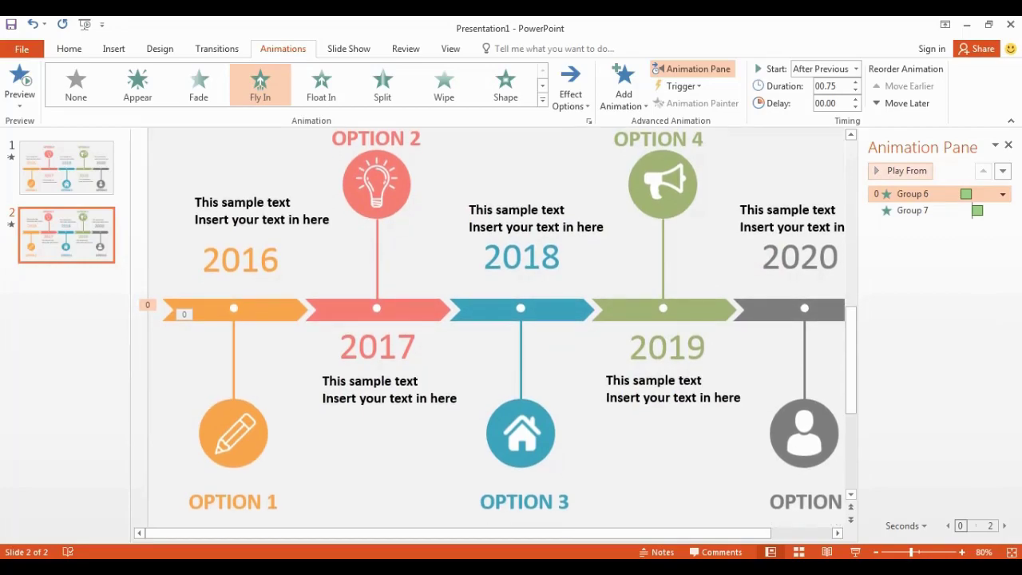
Step: Give the pencil icon (Picture 56) a Zoom entrance, After Previous, lasting 0.75 seconds
click(233, 423)
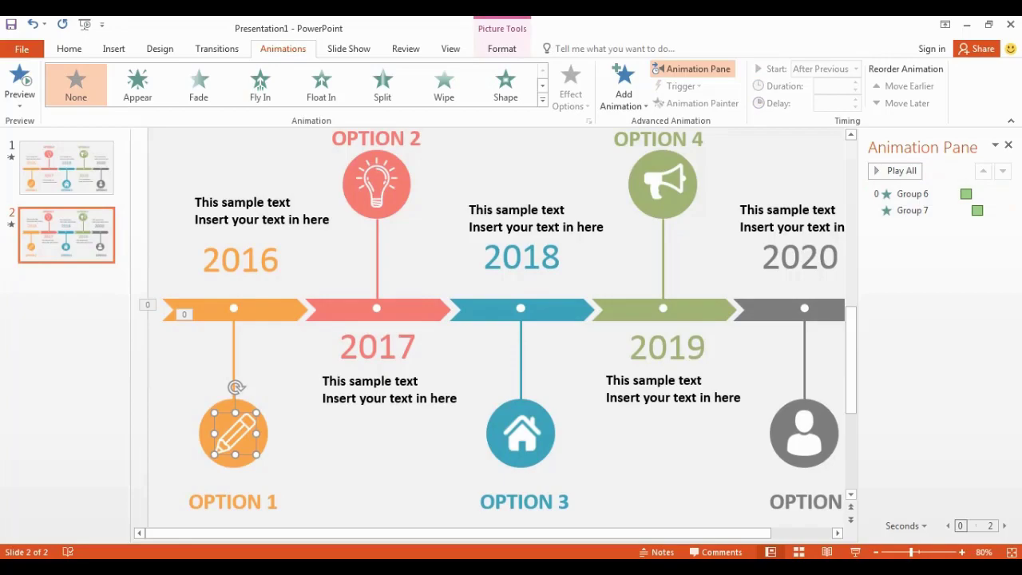
click(623, 88)
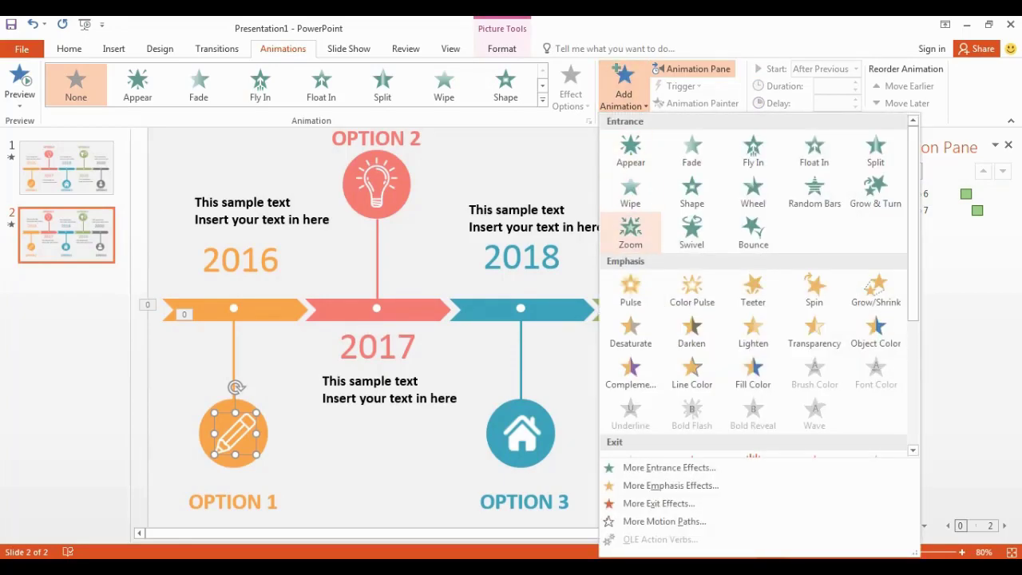
click(631, 232)
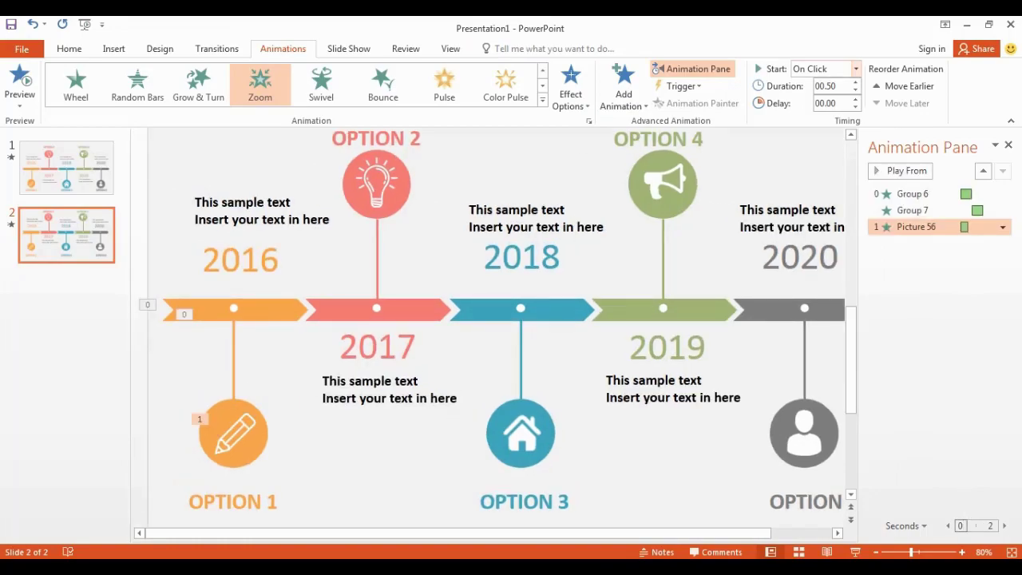
click(855, 69)
click(822, 114)
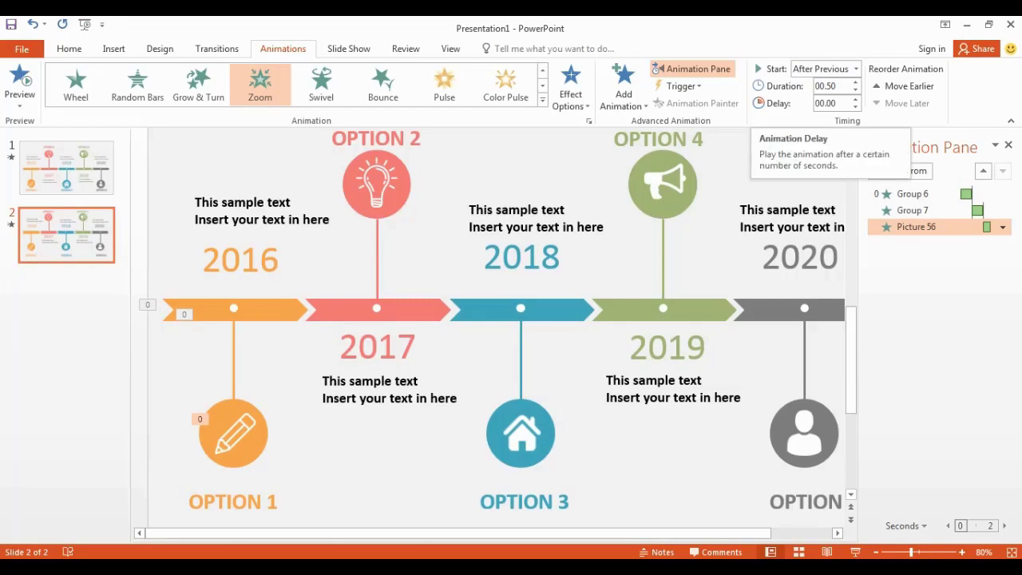
click(855, 83)
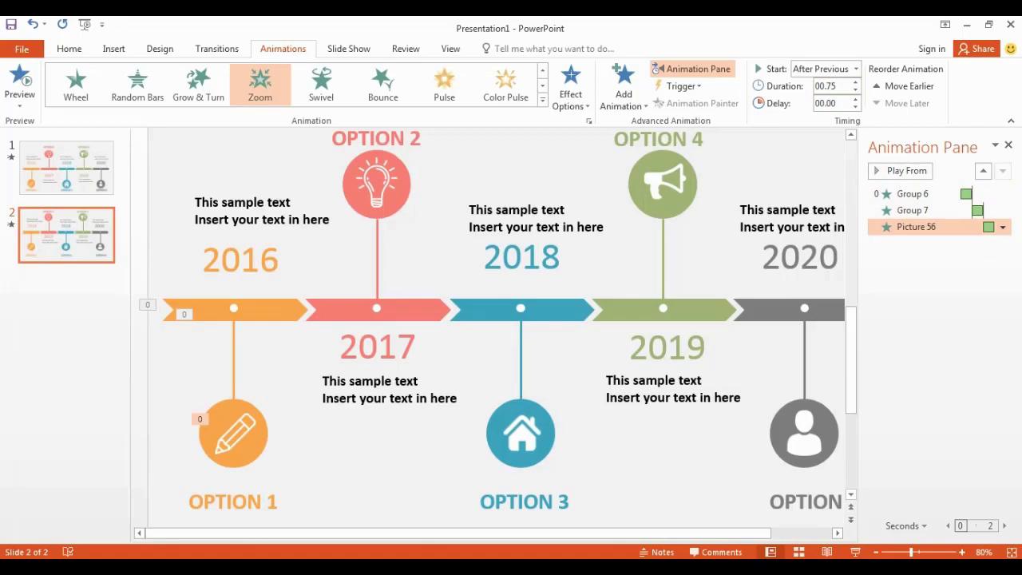
click(226, 501)
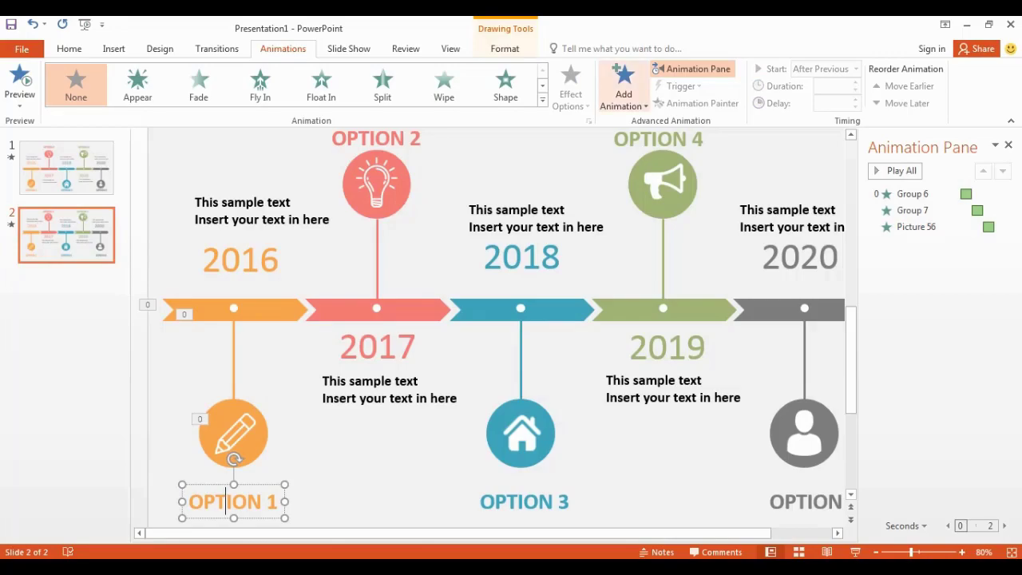
Step: Make the OPTION 1 label wipe in from the left, After Previous, over 0.75 seconds
key(ctrl+a)
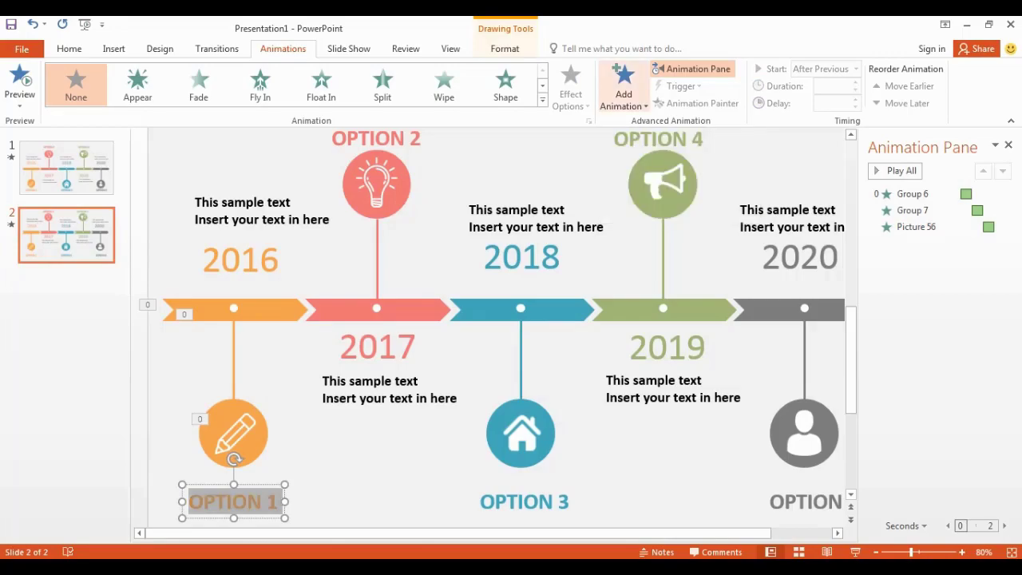
click(624, 88)
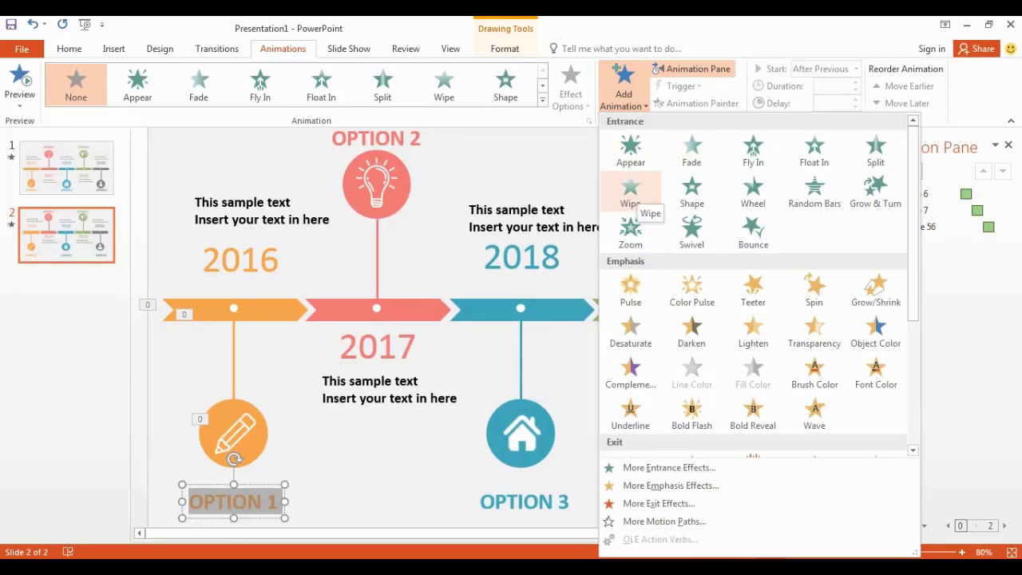
click(631, 192)
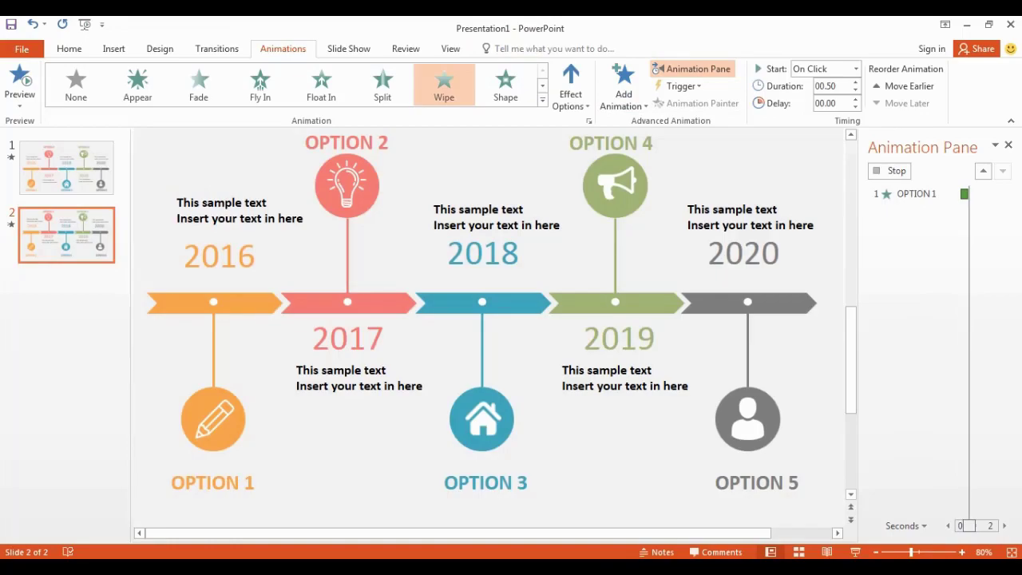
click(570, 88)
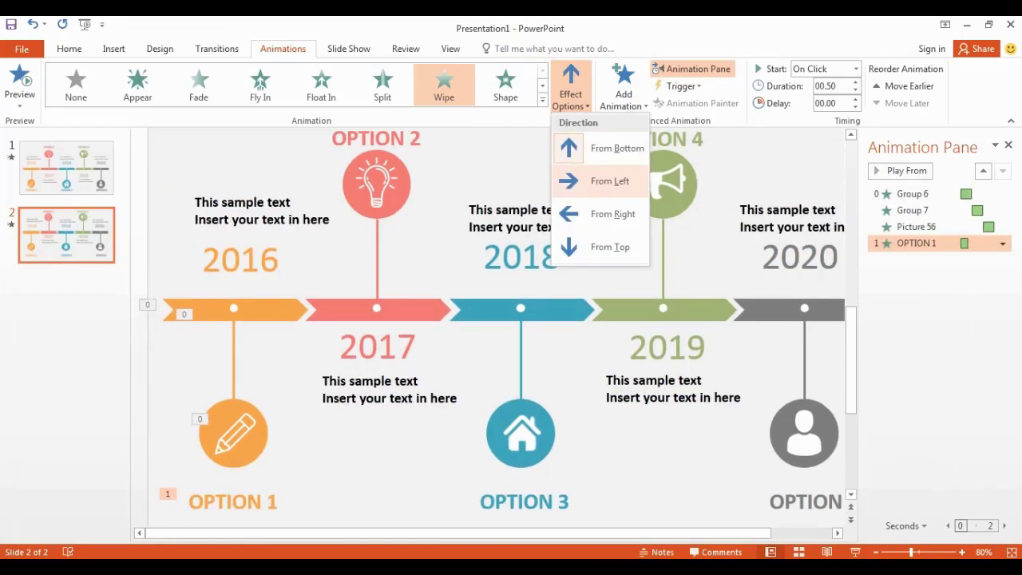
click(604, 181)
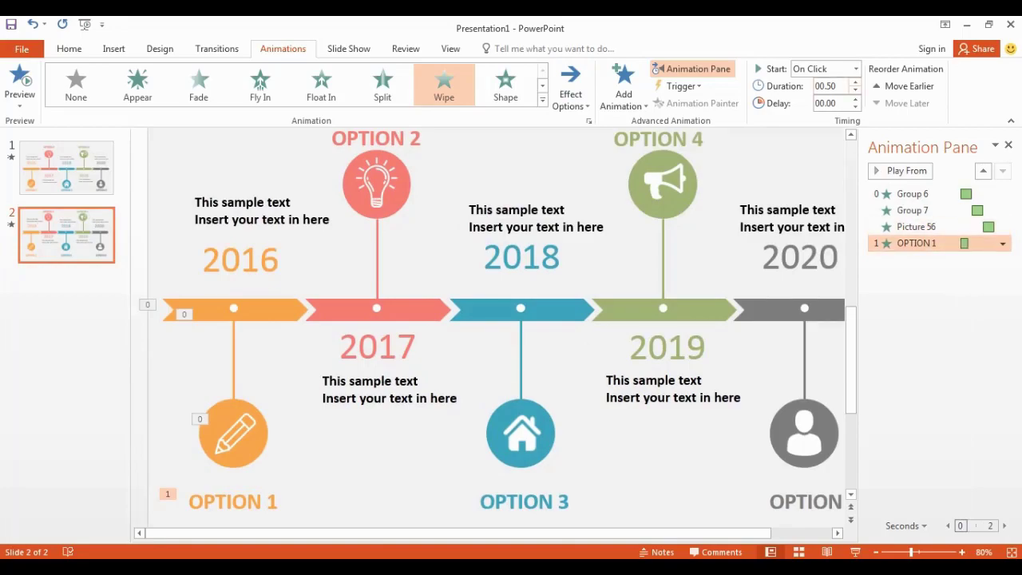
click(855, 68)
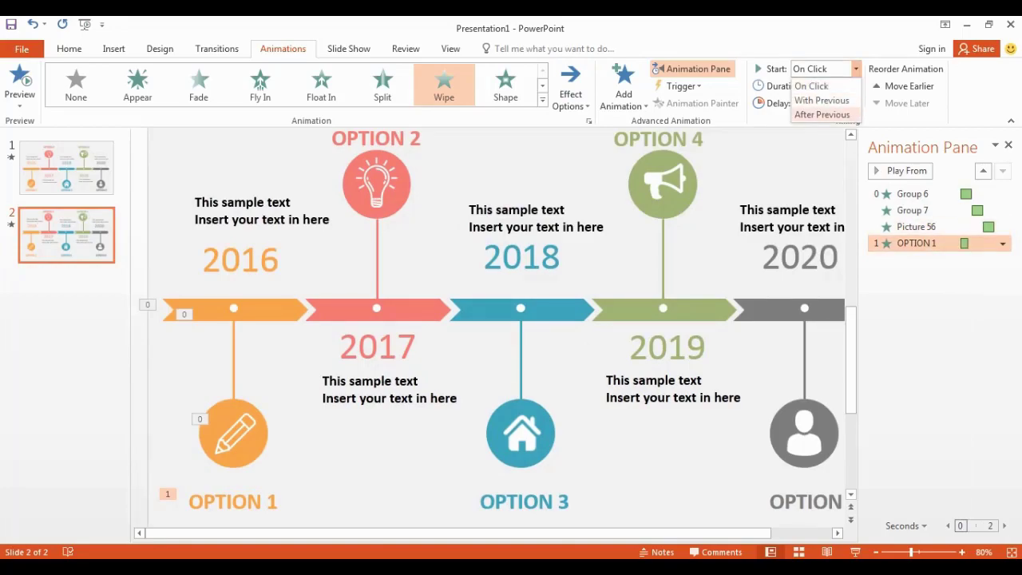
click(822, 114)
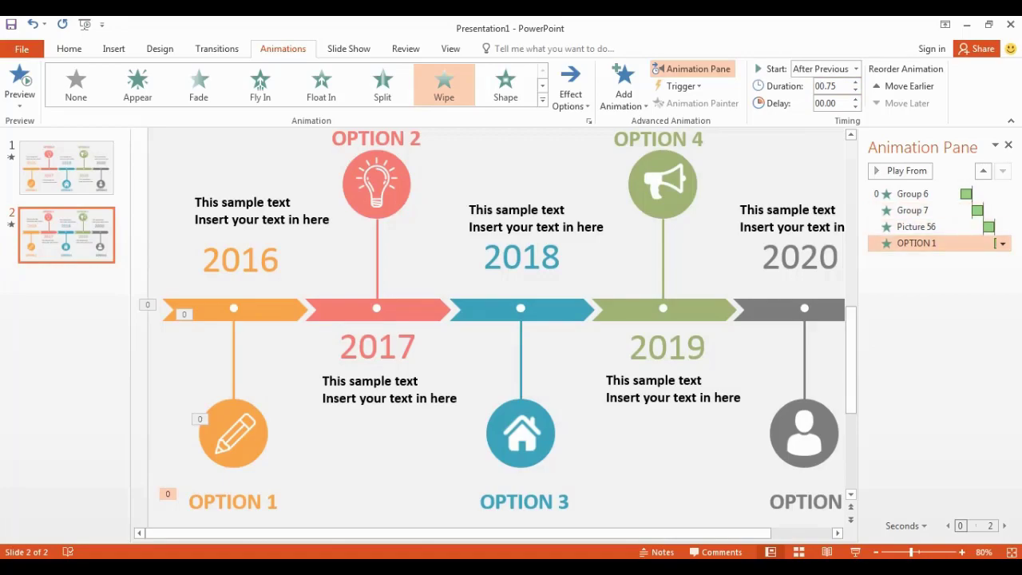
click(258, 259)
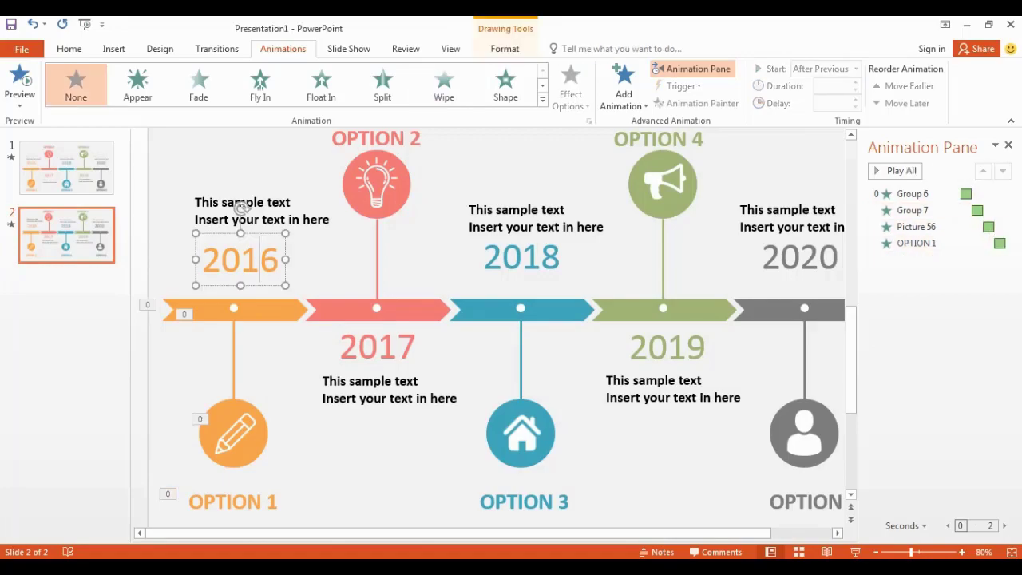
Step: Add a Wipe from Left entrance to the 2016 year label using Alt+A shortcuts
key(ctrl+a)
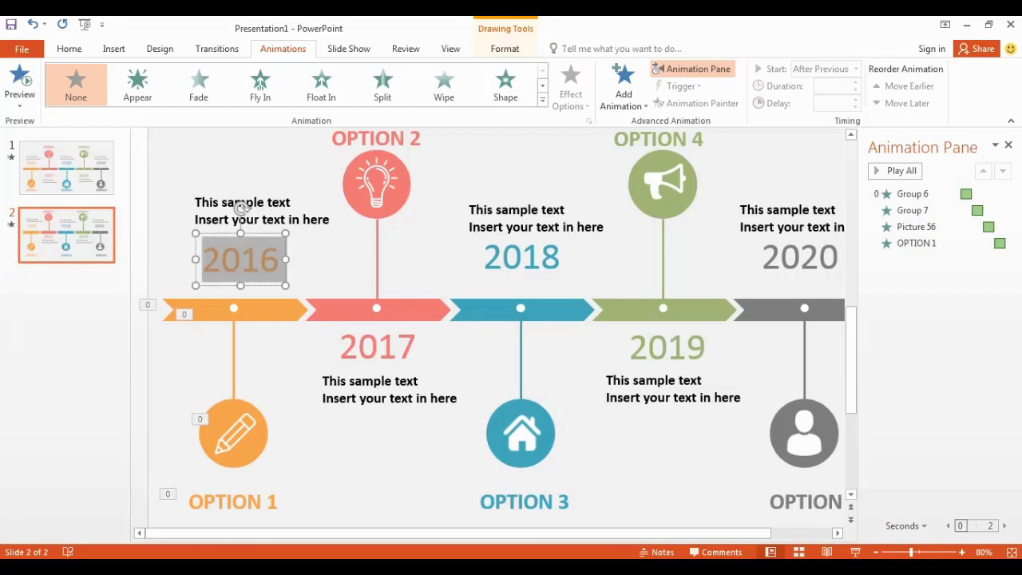
key(alt+a)
key(a)
key(a)
key(Down)
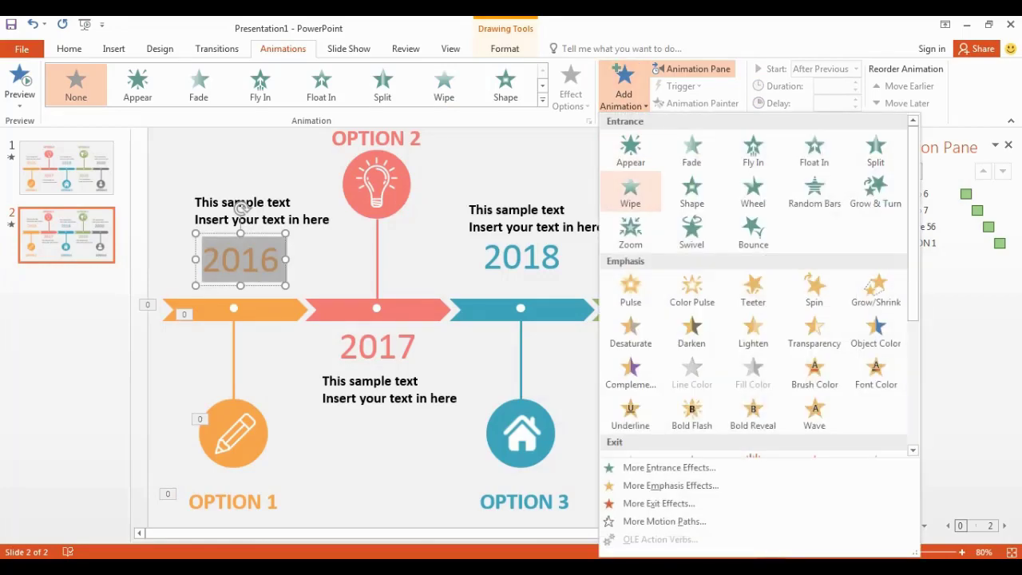
key(Return)
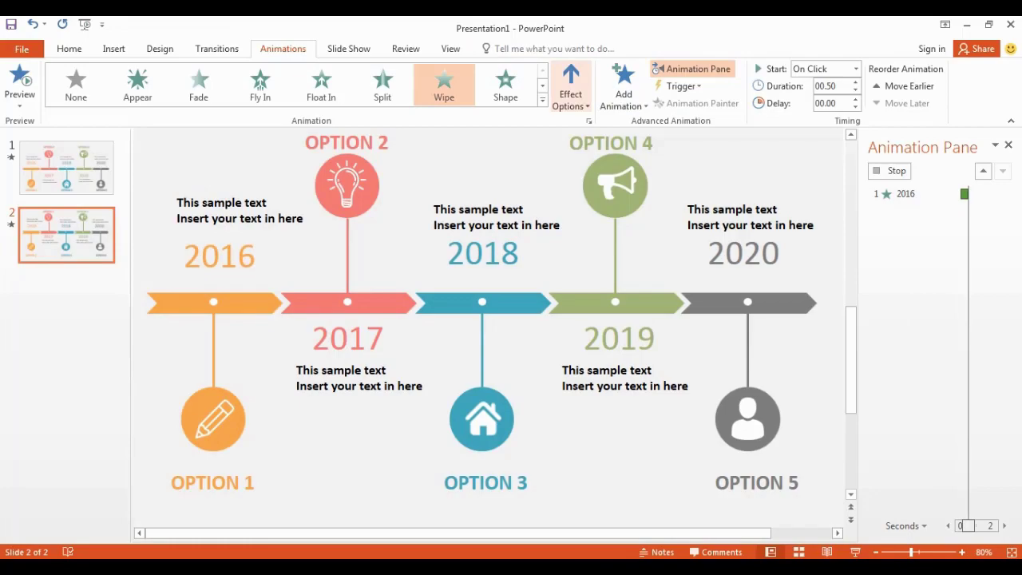
key(alt+a)
key(e)
key(Down)
key(Return)
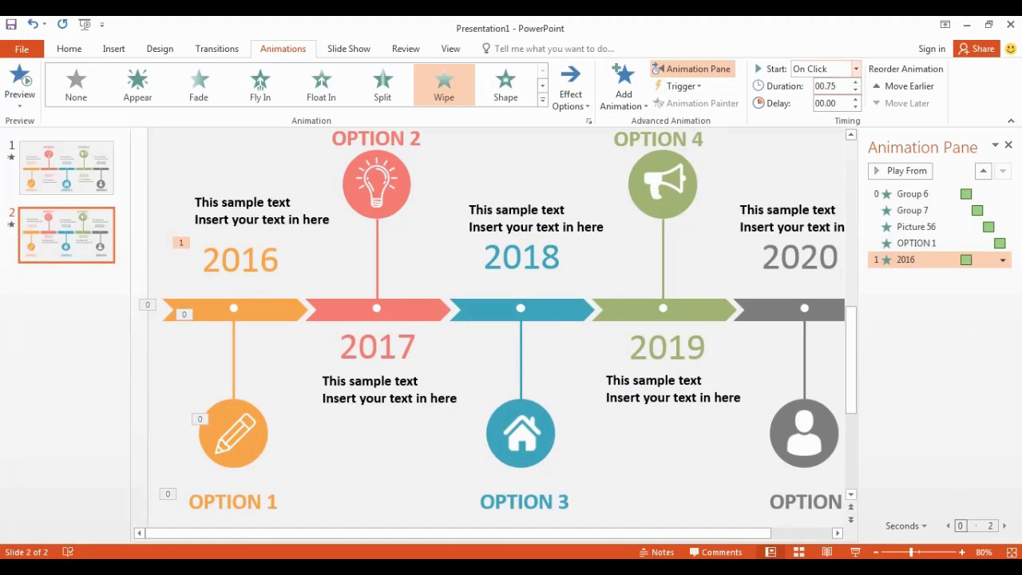
Step: Set the 2016 label's wipe to start With Previous
key(alt+a)
key(s)
key(Down)
key(Down)
key(Return)
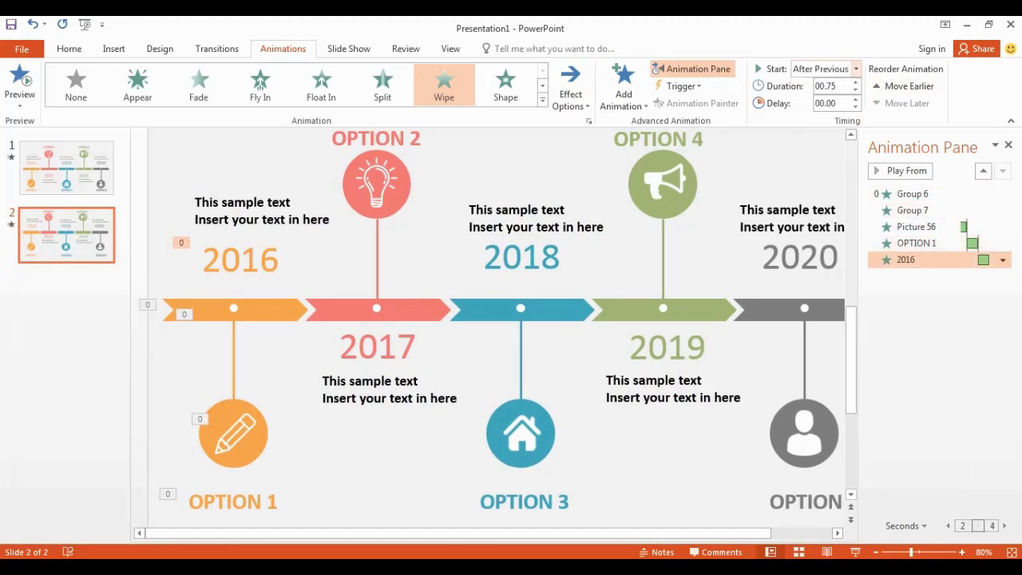
click(855, 69)
click(822, 98)
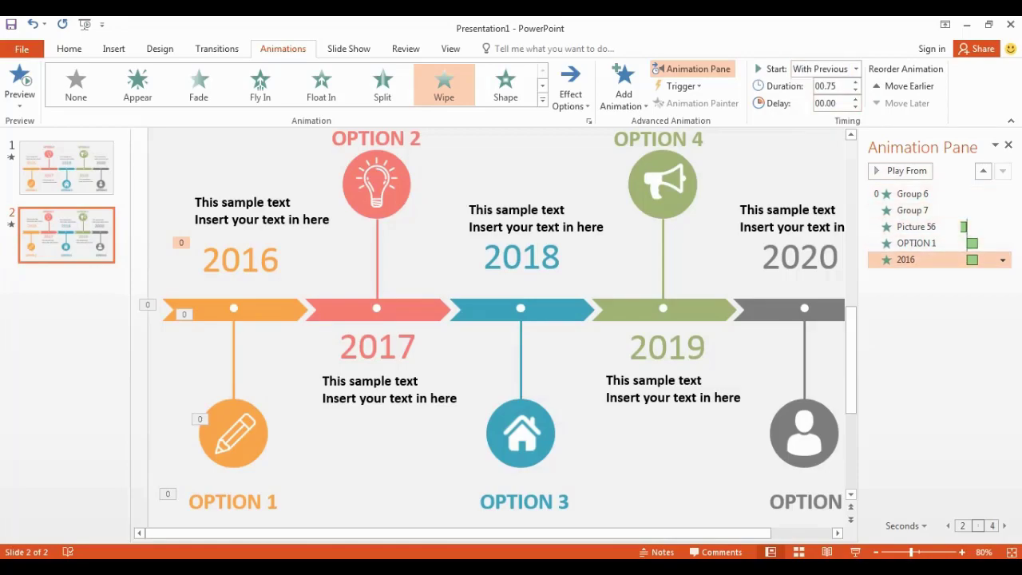
Step: Give both lines of sample text above 2016 a Wipe from Top entrance
click(267, 202)
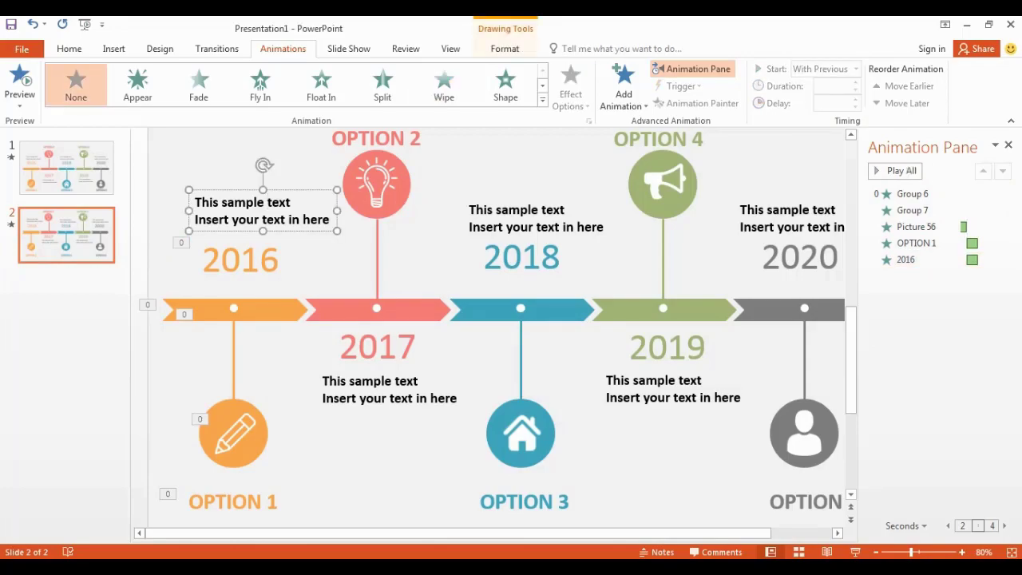
key(ctrl+a)
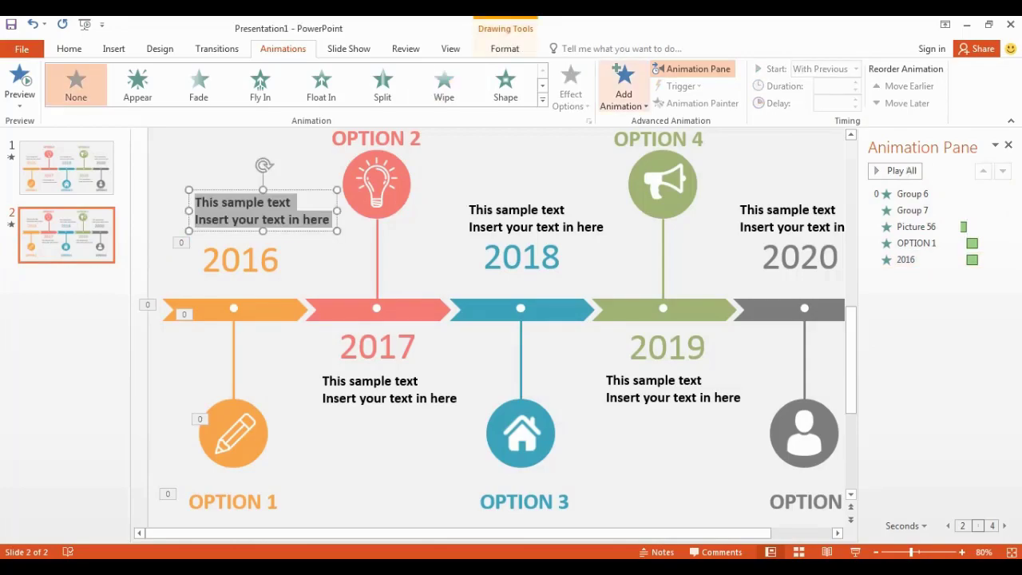
click(623, 86)
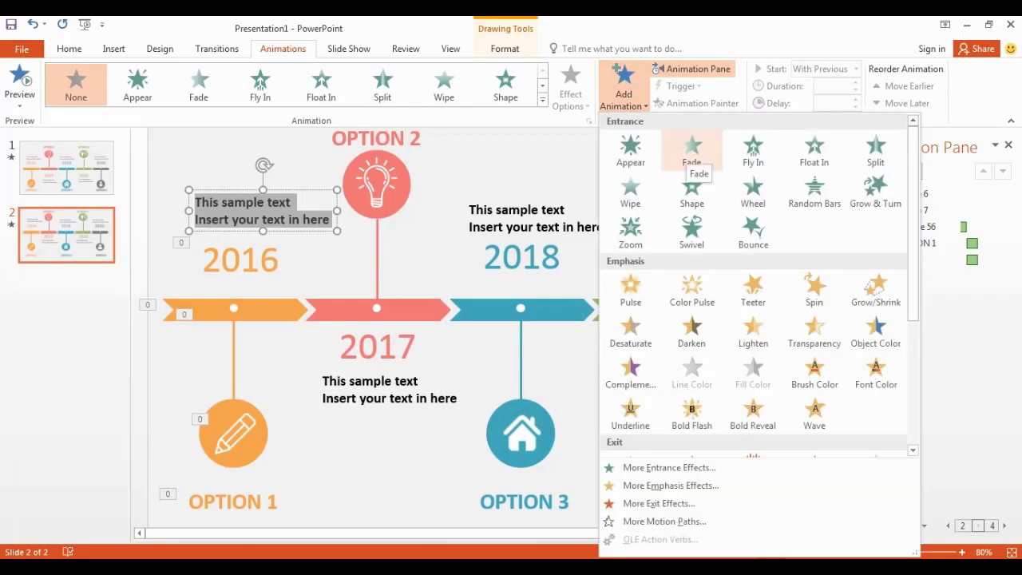
click(692, 152)
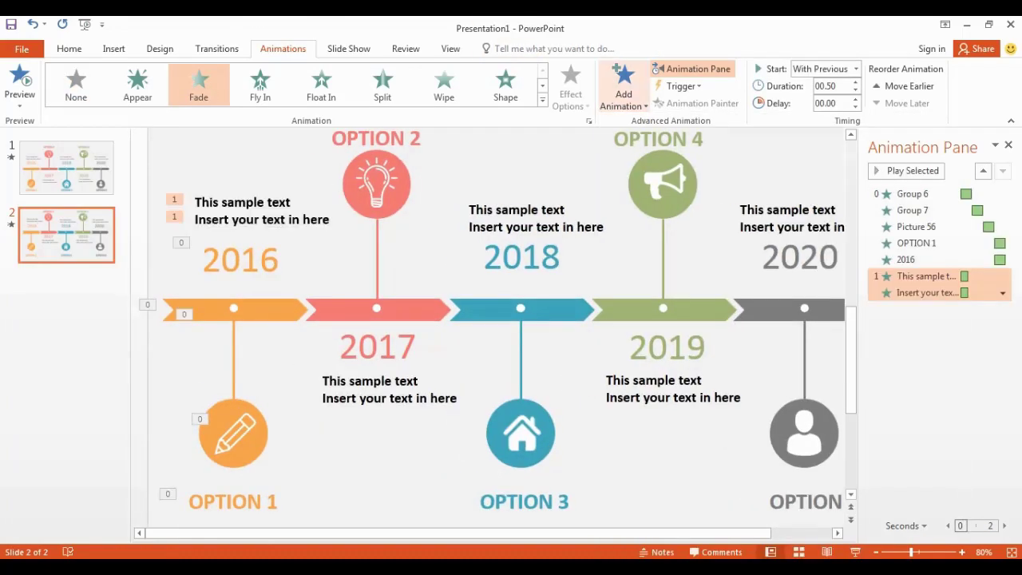
click(33, 24)
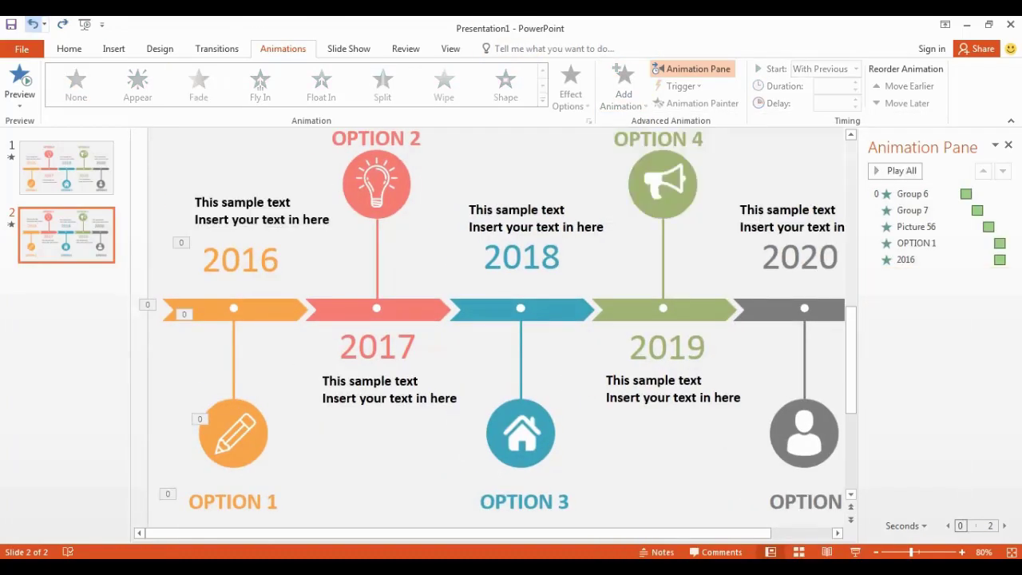
click(62, 24)
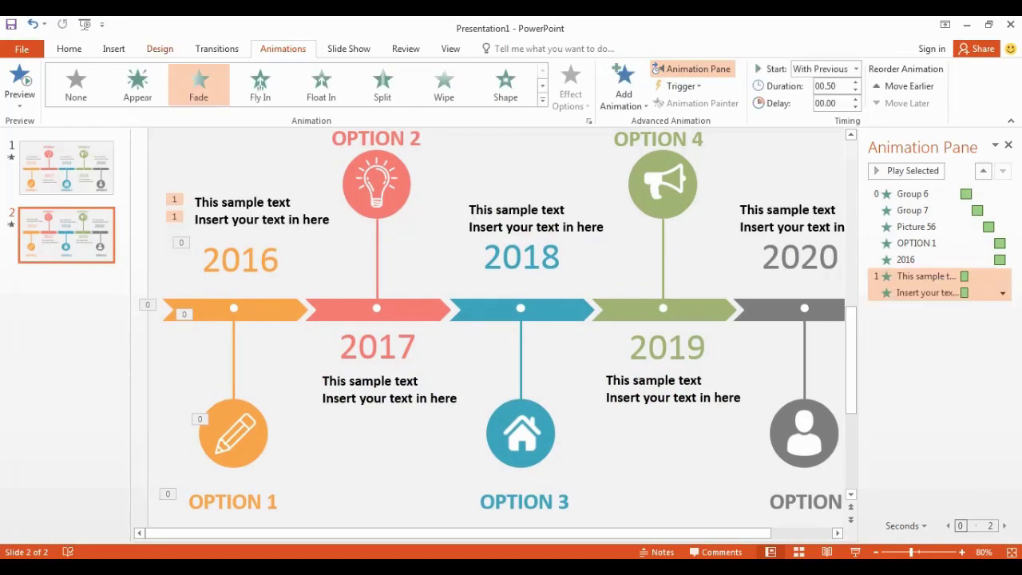
click(444, 83)
click(571, 87)
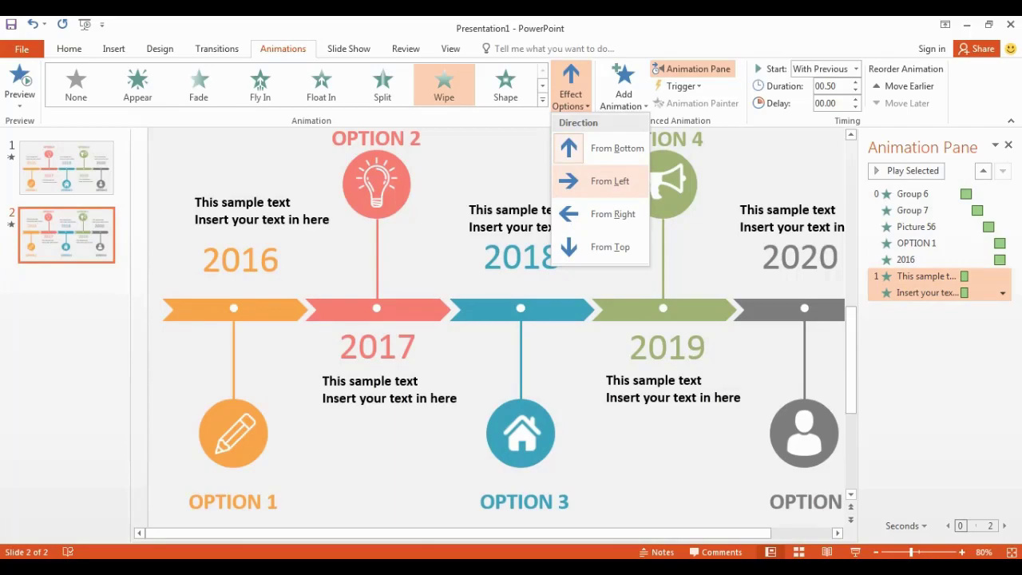
click(610, 246)
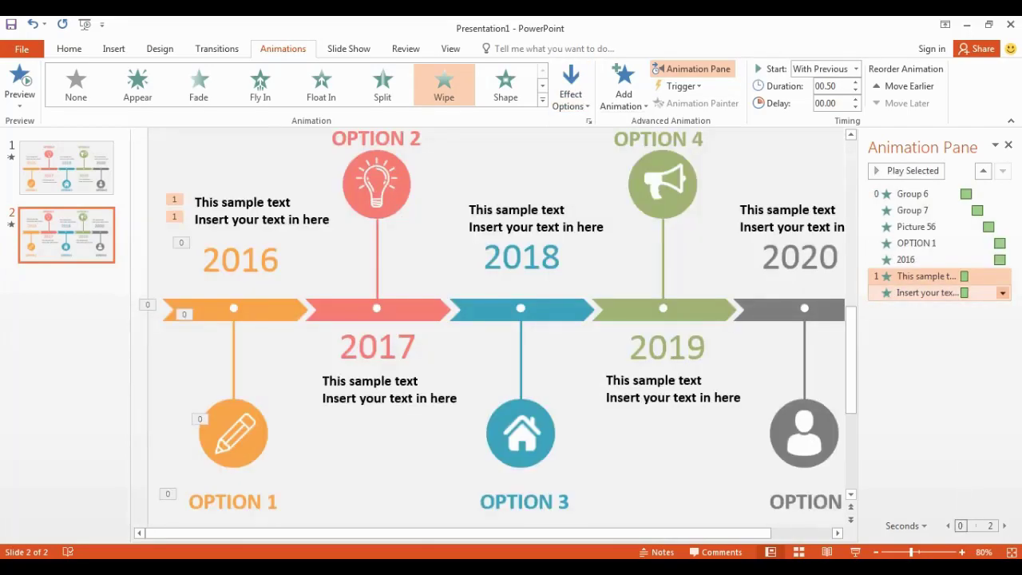
Step: Try After Previous on the second sample-text line and preview the animation sequence from the start
click(922, 277)
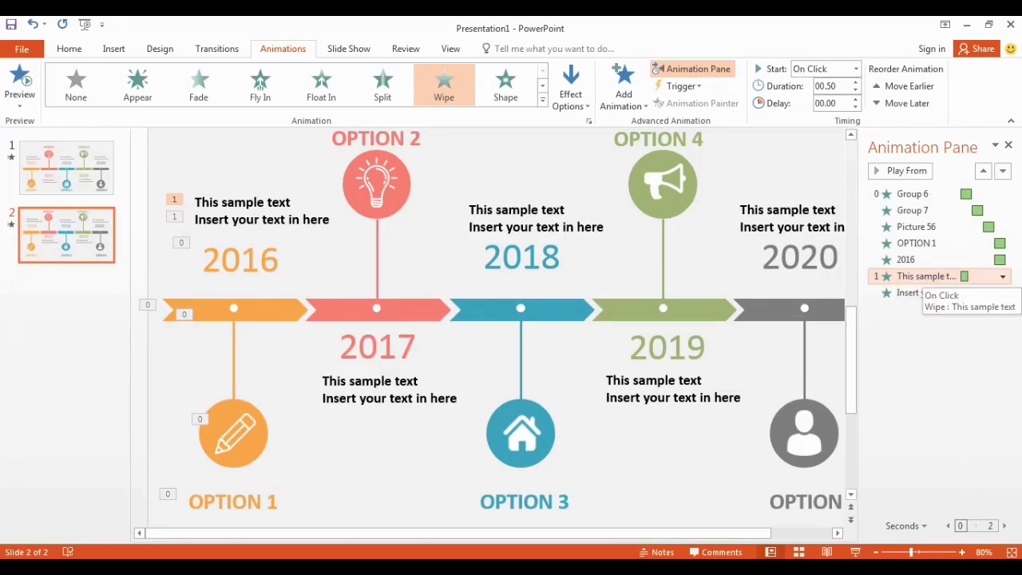
click(896, 171)
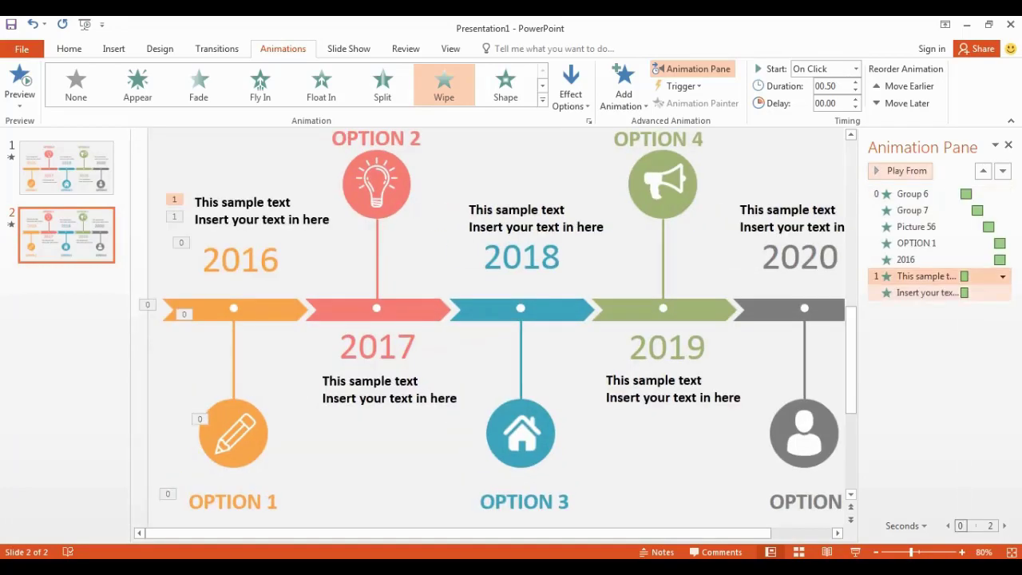
key(Down)
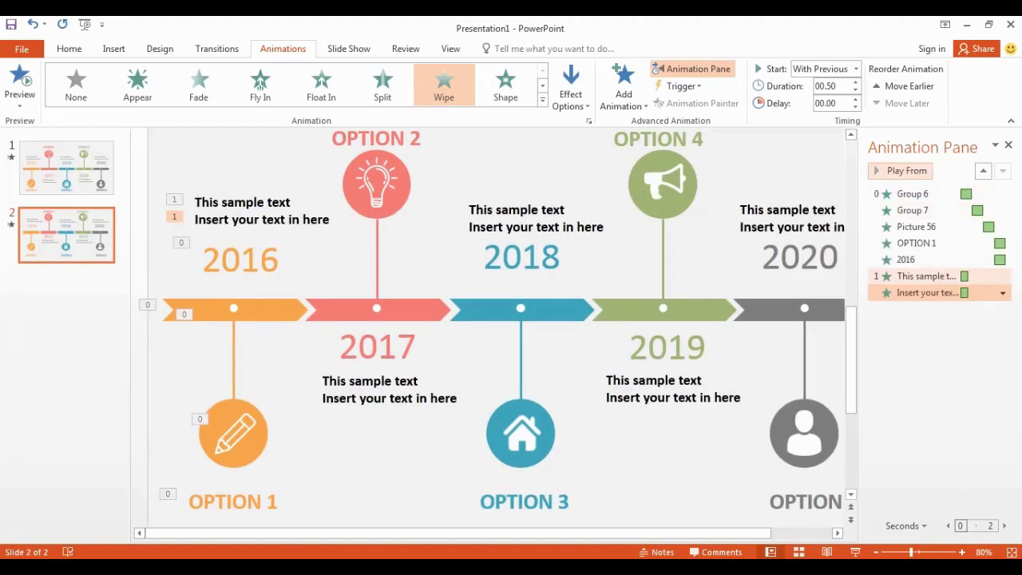
click(855, 69)
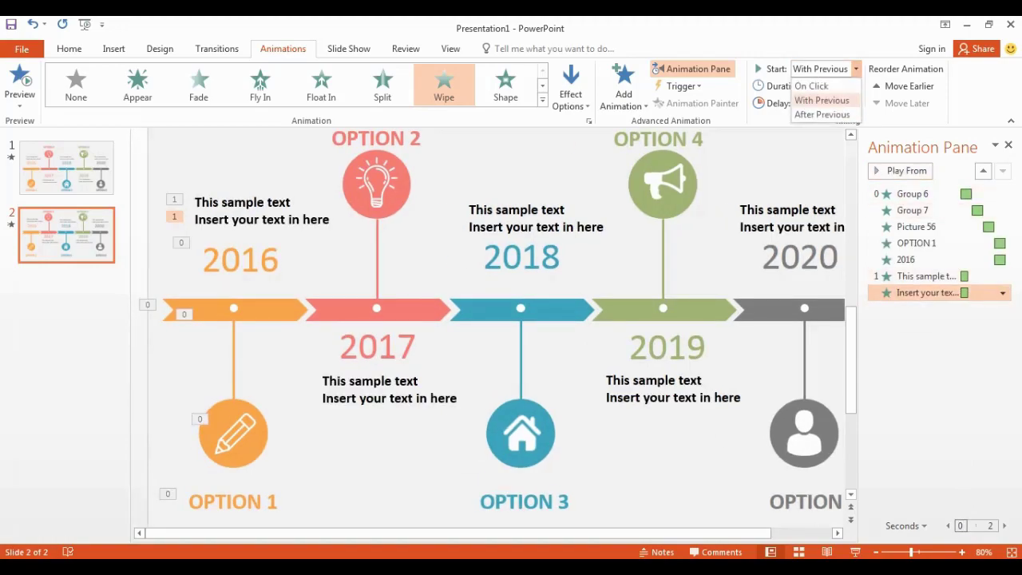
click(820, 112)
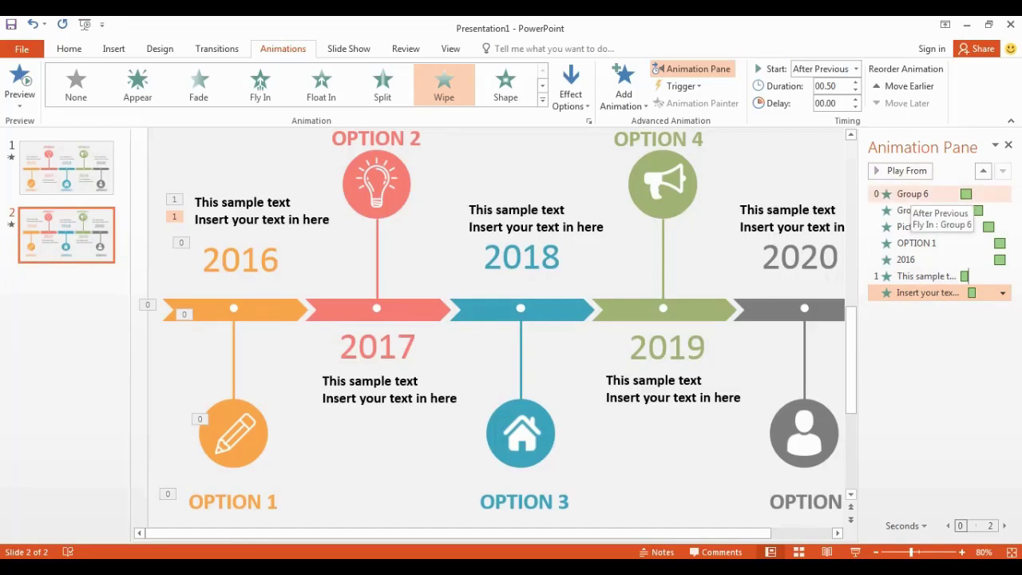
click(910, 193)
click(893, 171)
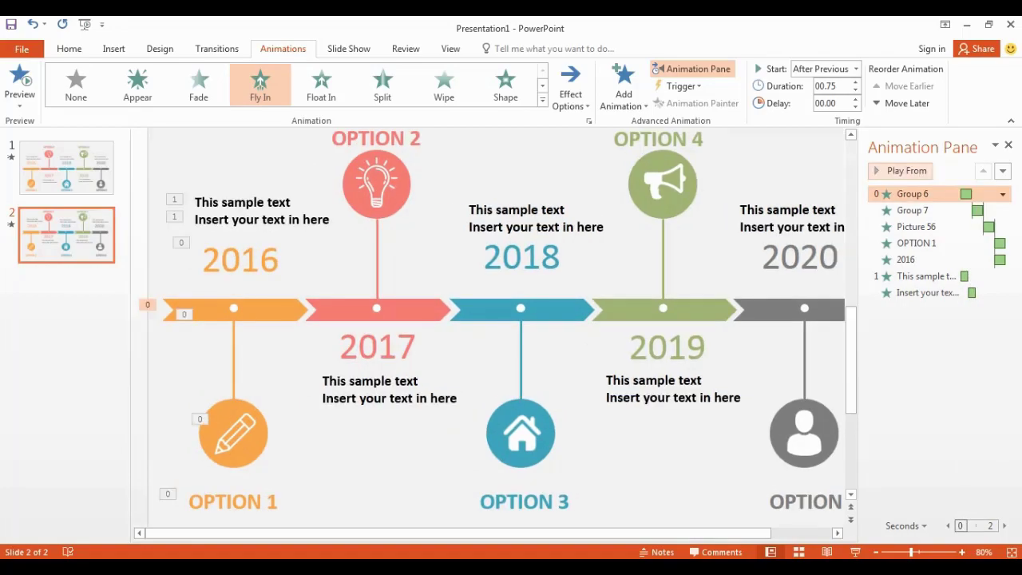
Step: Set the first sample-text paragraph to After Previous and the second to With Previous
click(926, 292)
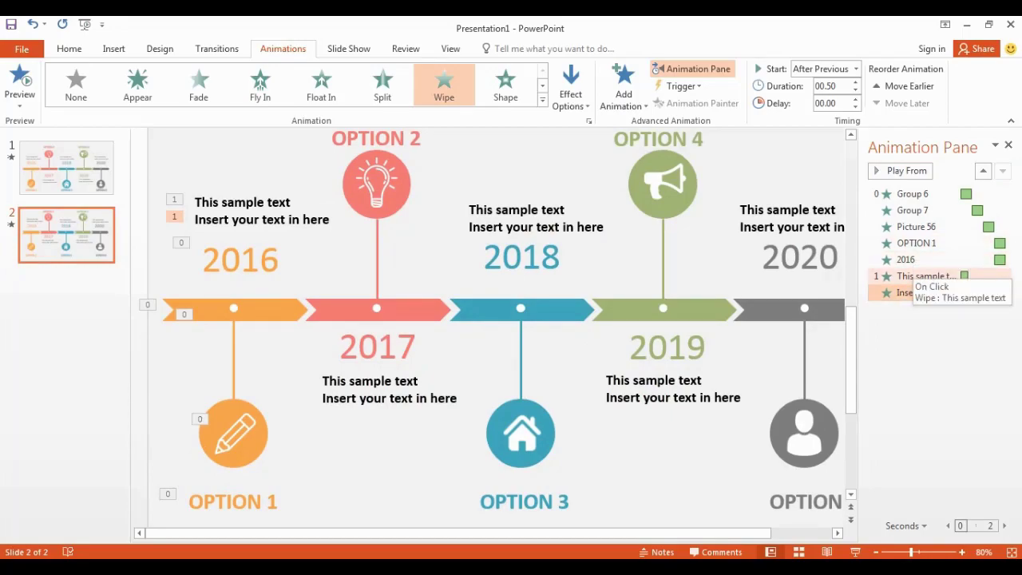
click(926, 275)
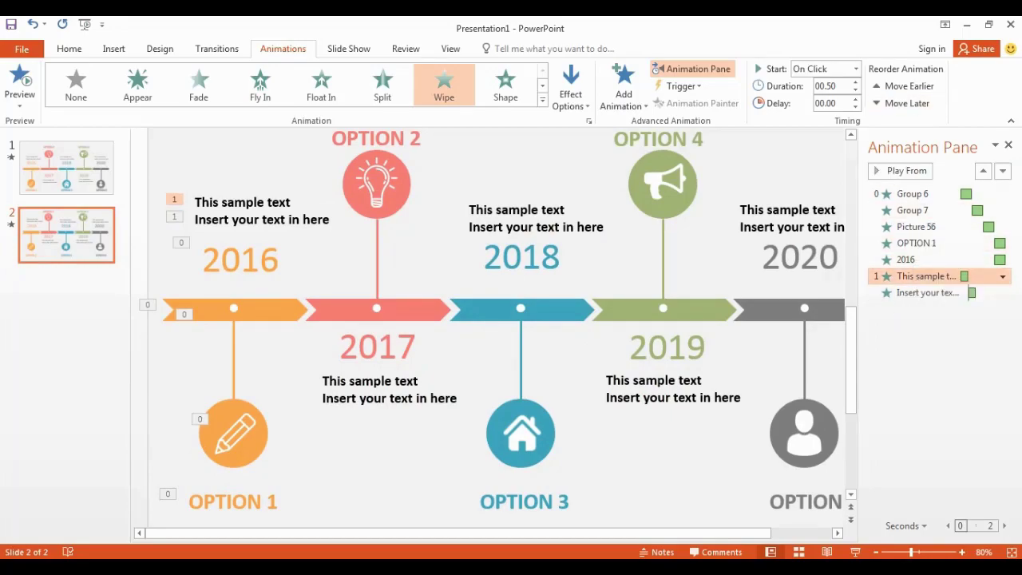
click(856, 68)
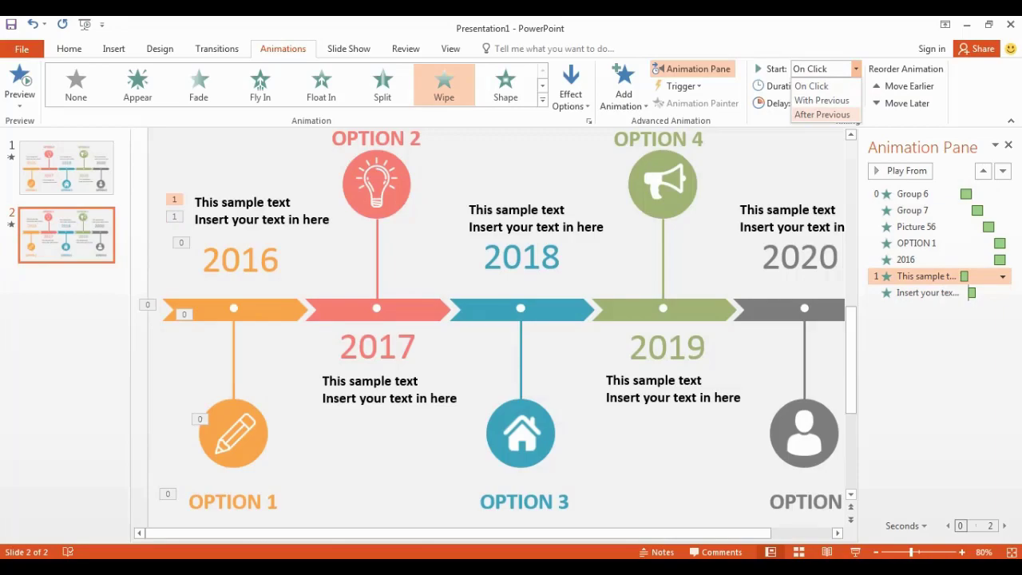
click(822, 114)
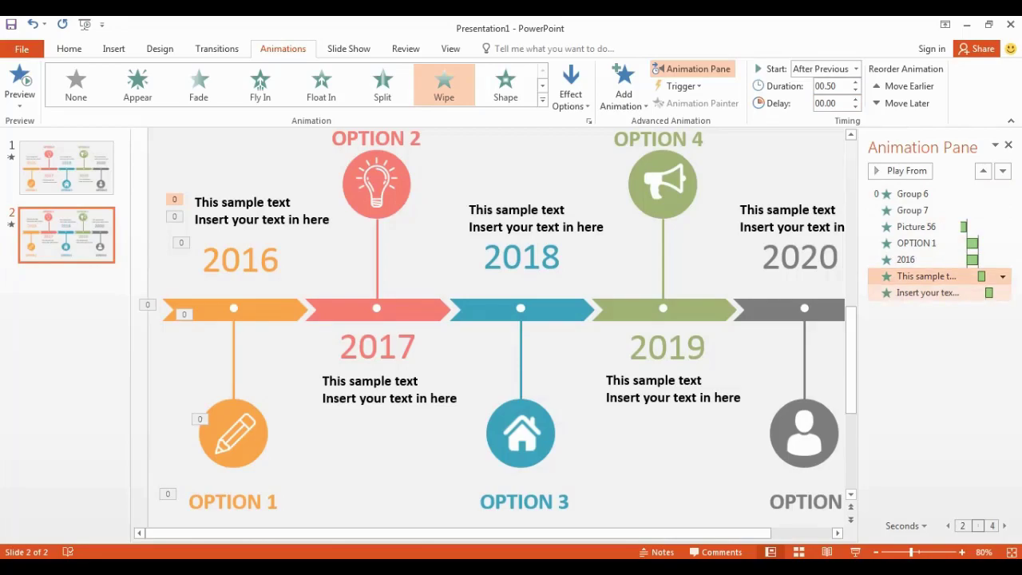
click(930, 292)
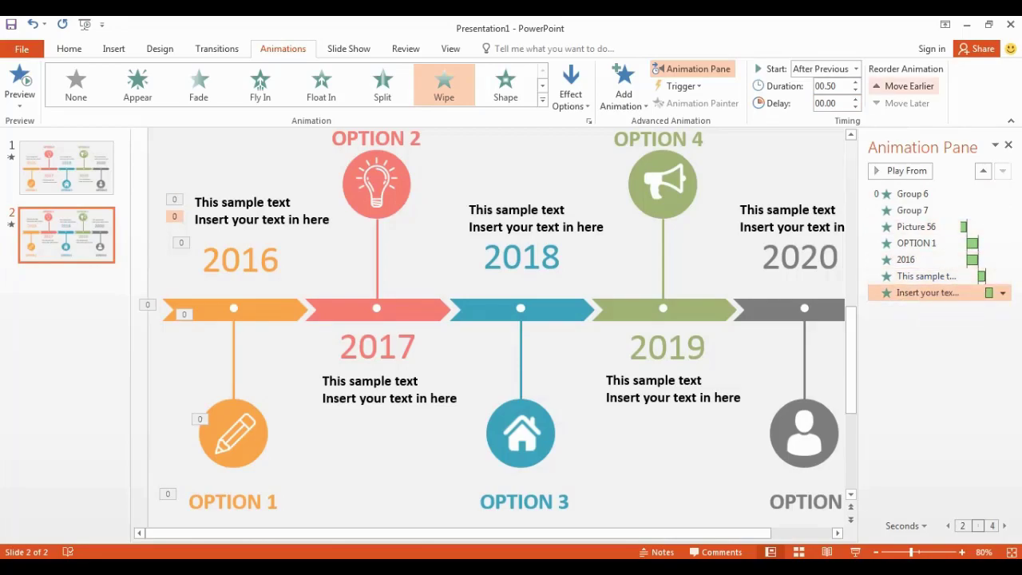
click(856, 69)
click(822, 99)
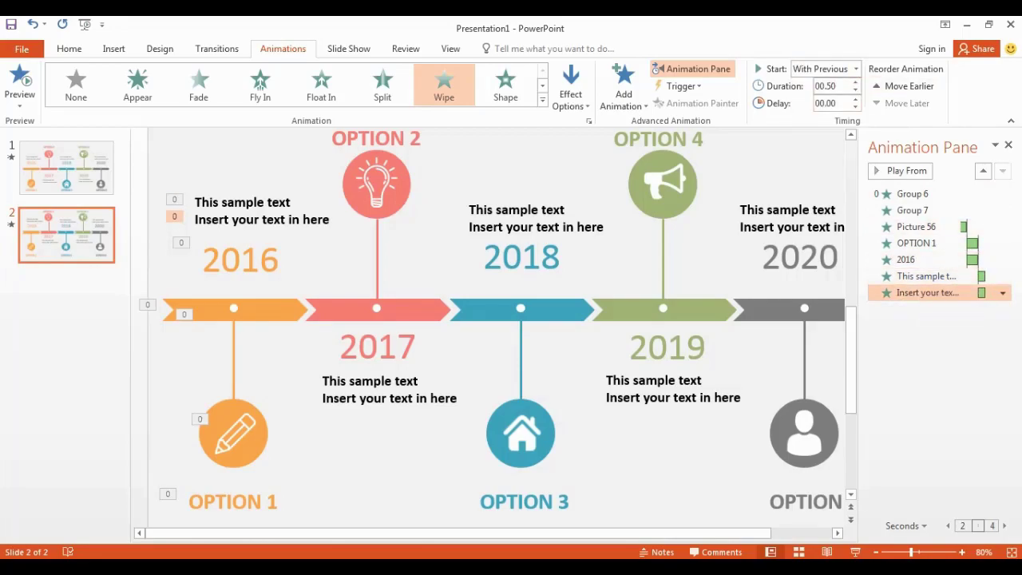
click(911, 194)
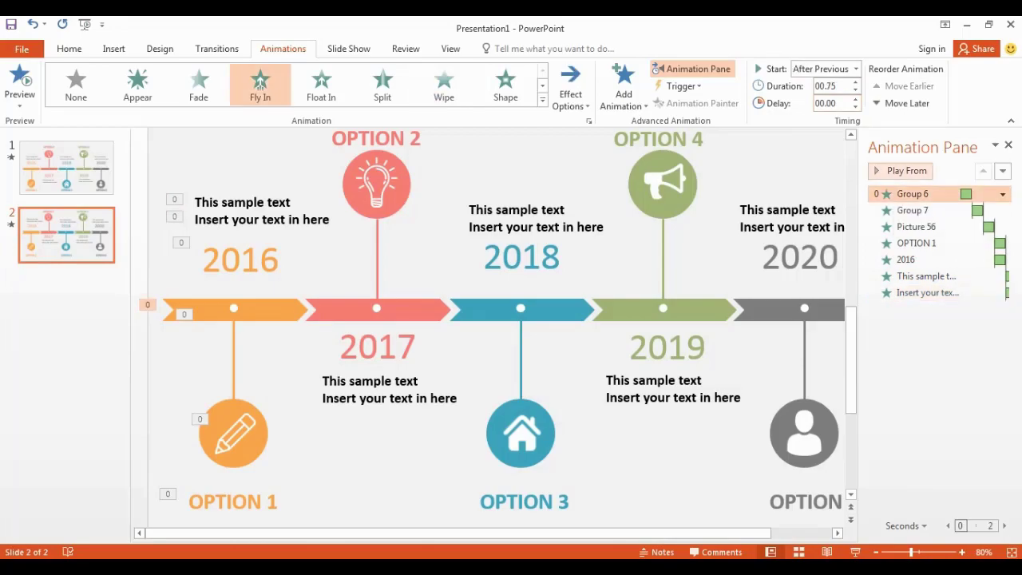
click(259, 86)
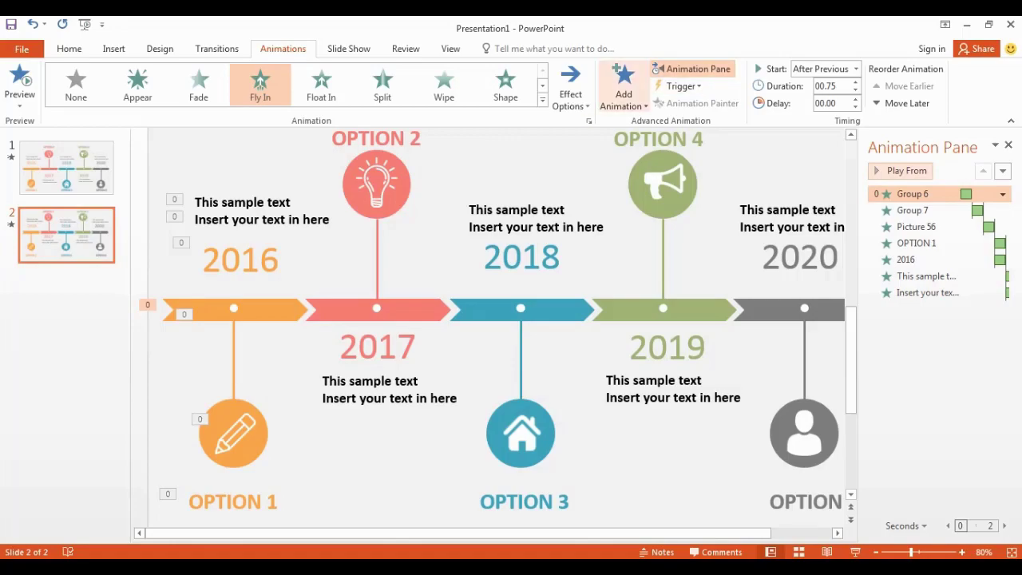
Step: Paint the 2016 chevron's Fly In onto the 2017 chevron, then copy the 2016 icon group's Wipe
click(239, 311)
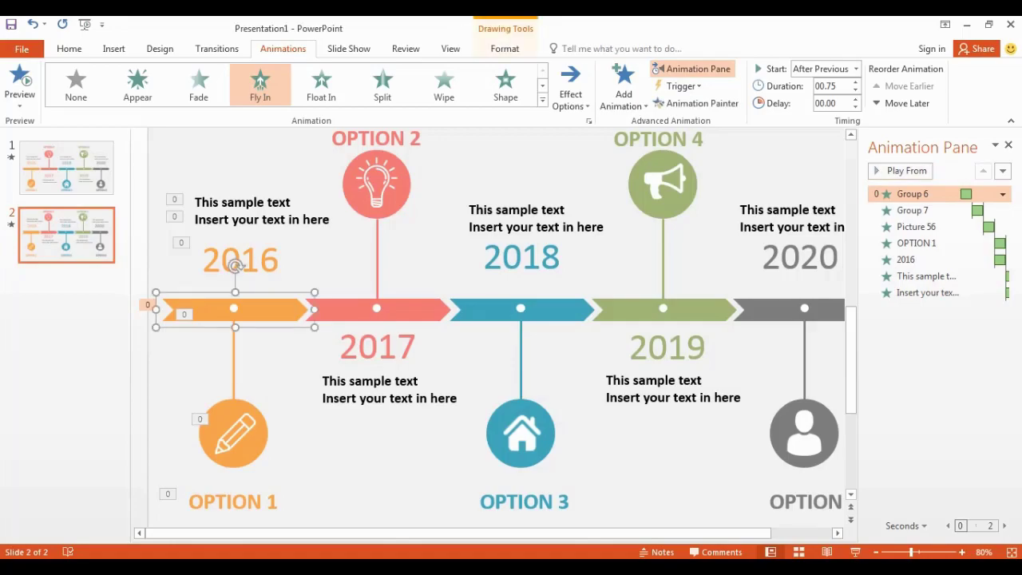
key(alt+shift+c)
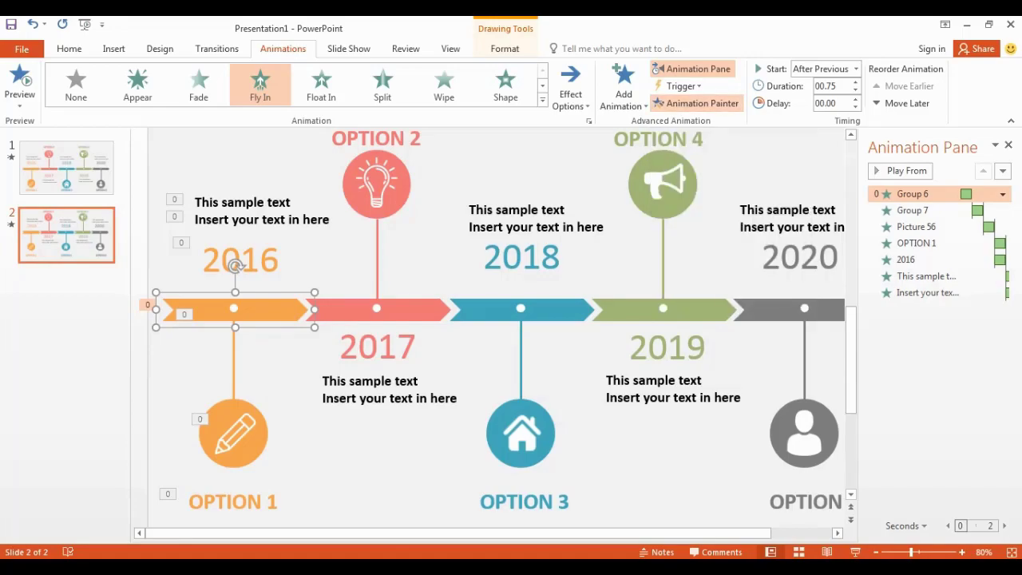
click(260, 84)
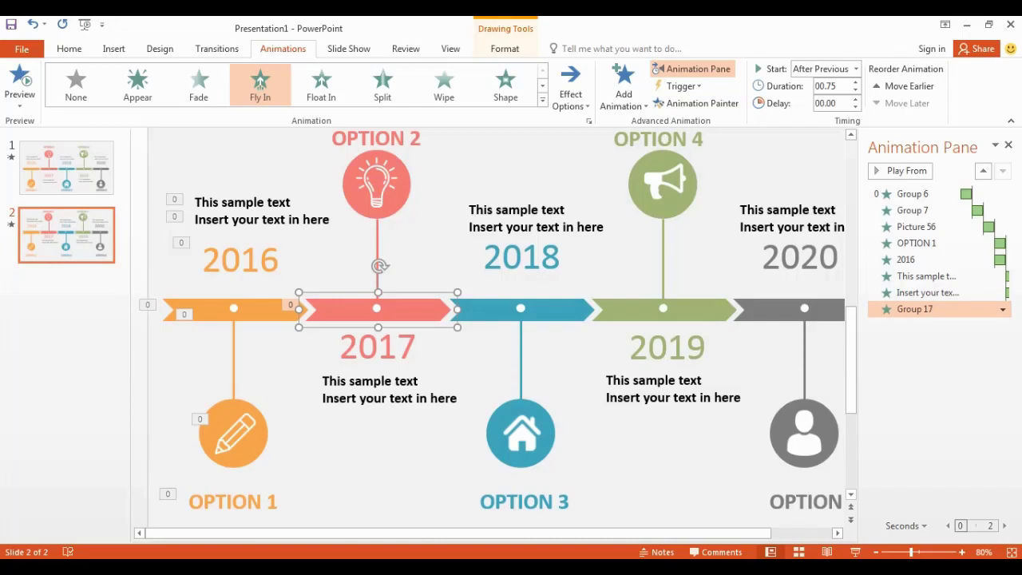
click(233, 311)
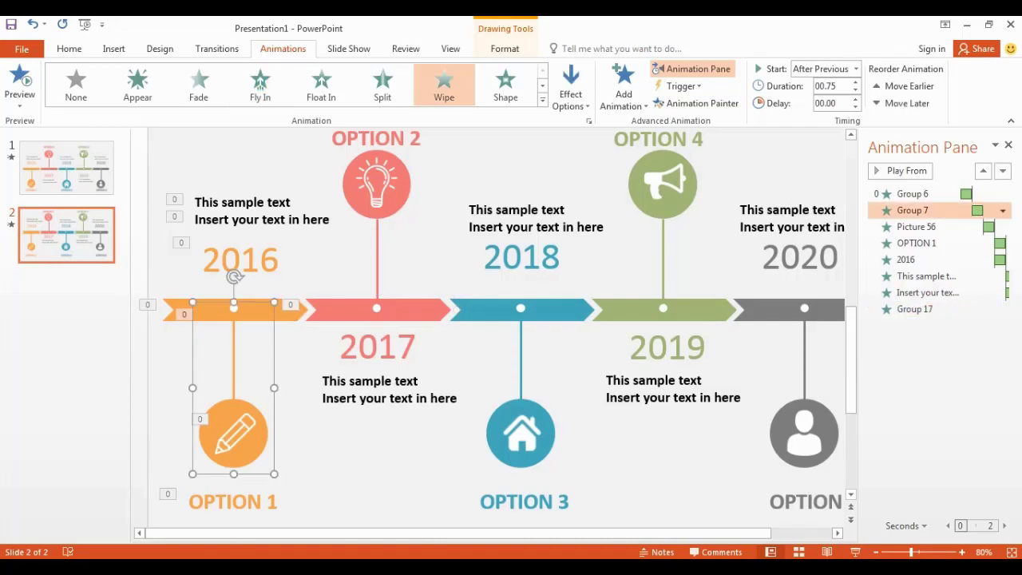
key(alt+shift+c)
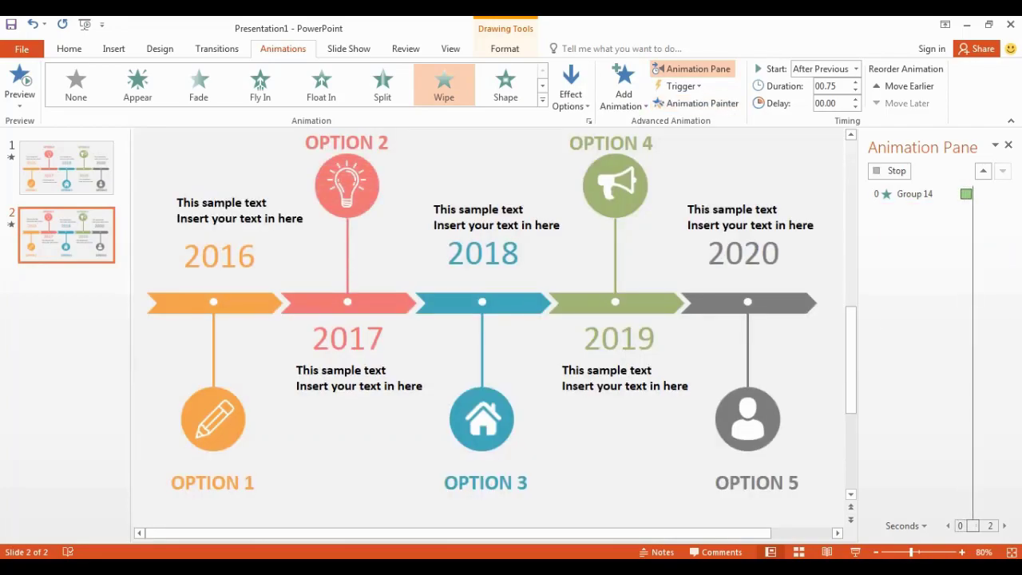
Step: Make the 2017 lightbulb group wipe From Bottom and copy the pencil icon's Zoom animation
click(570, 90)
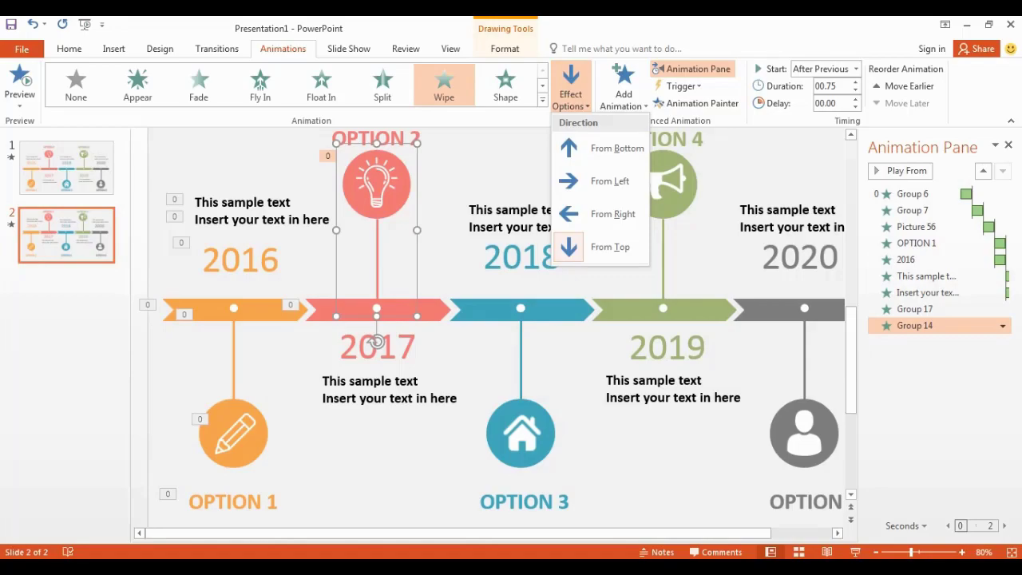
click(610, 148)
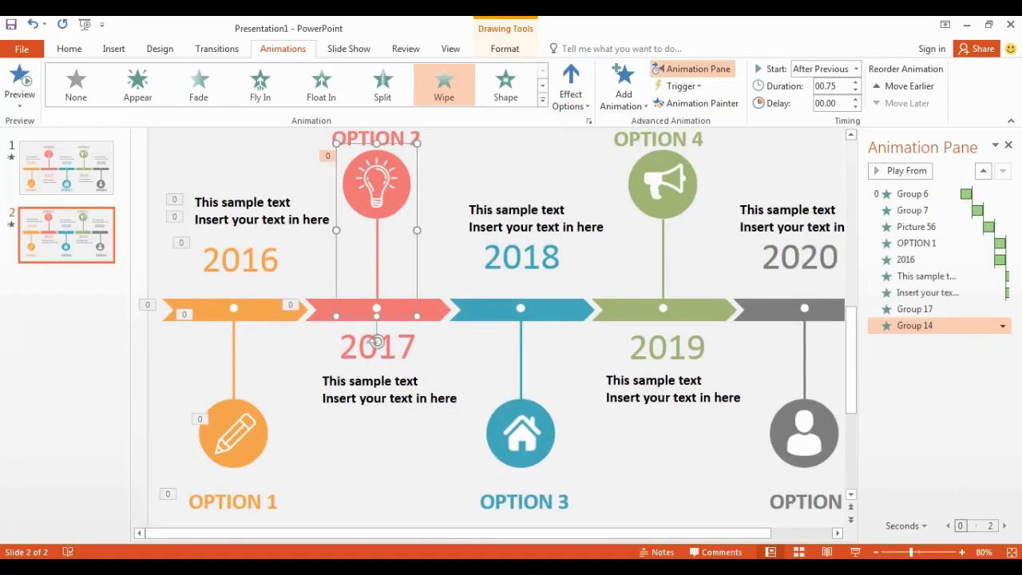
click(234, 415)
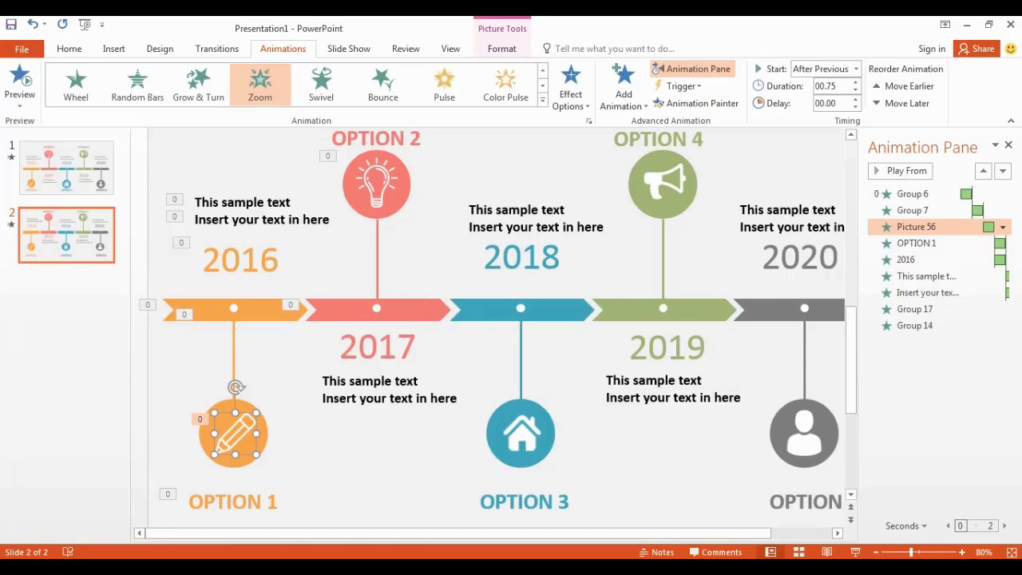
key(alt+shift+c)
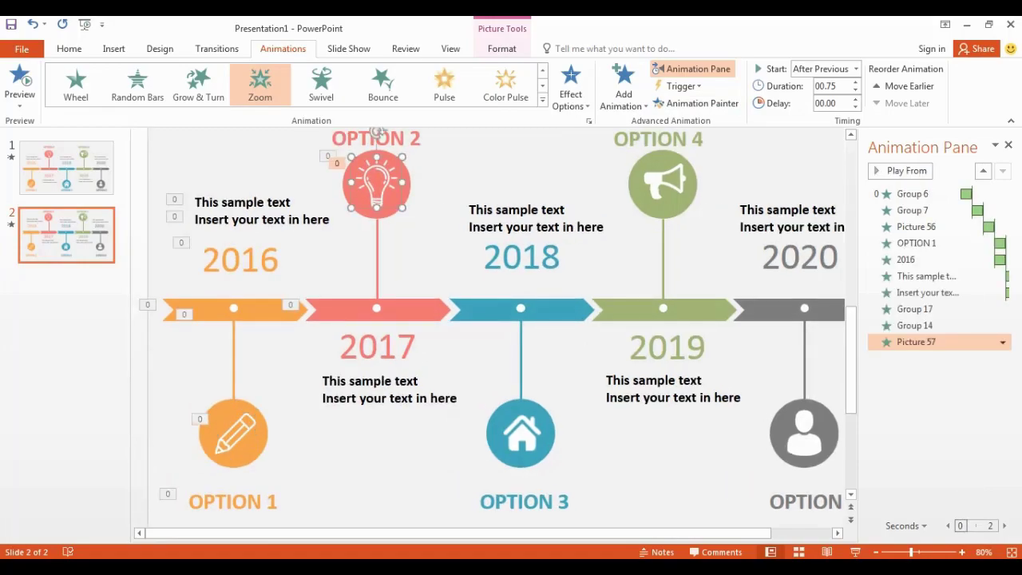
scroll(495, 320, up, 1)
click(376, 184)
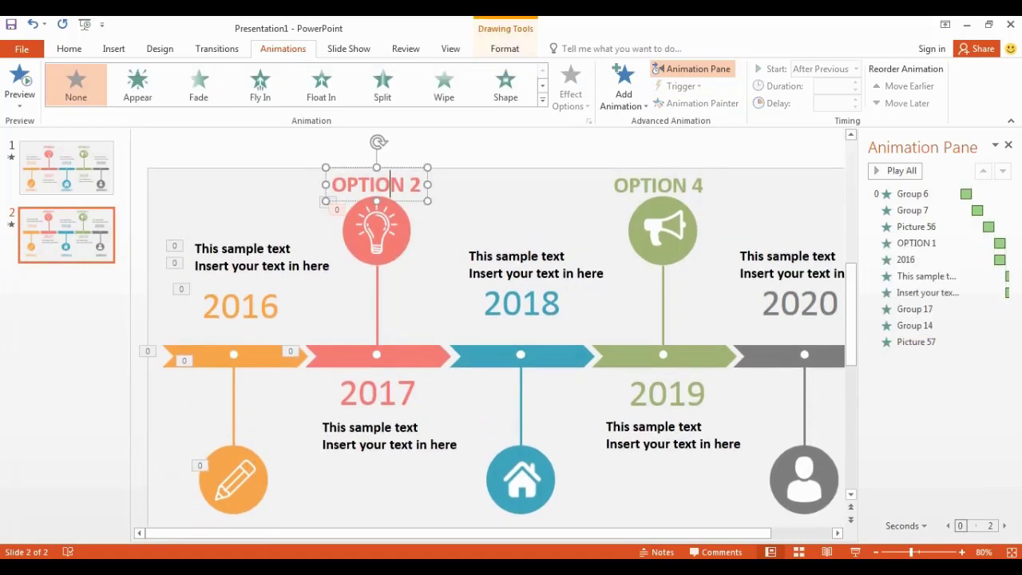
Step: Paint the OPTION 1 label's Wipe onto the OPTION 2 label
scroll(495, 320, down, 1)
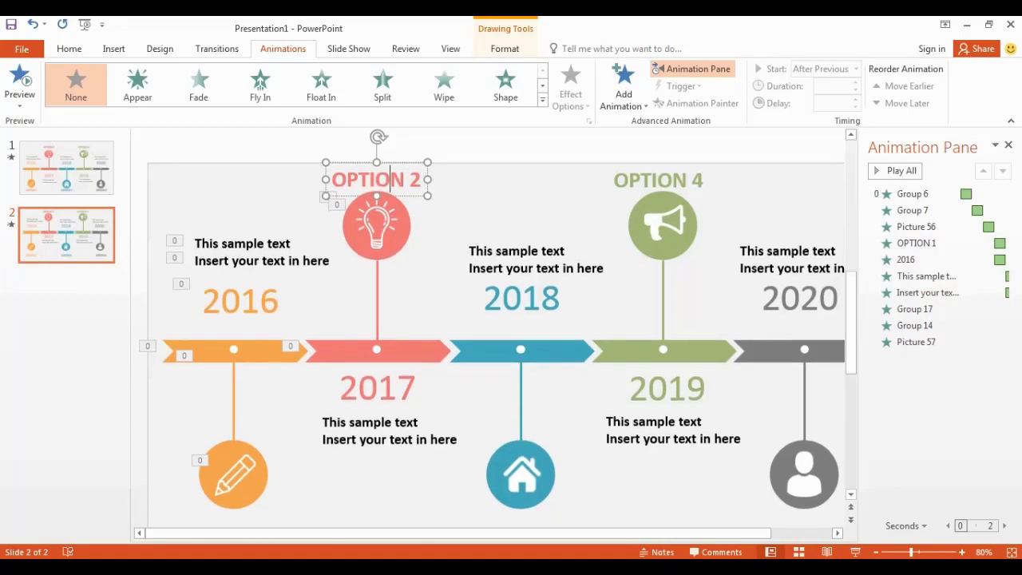
click(261, 476)
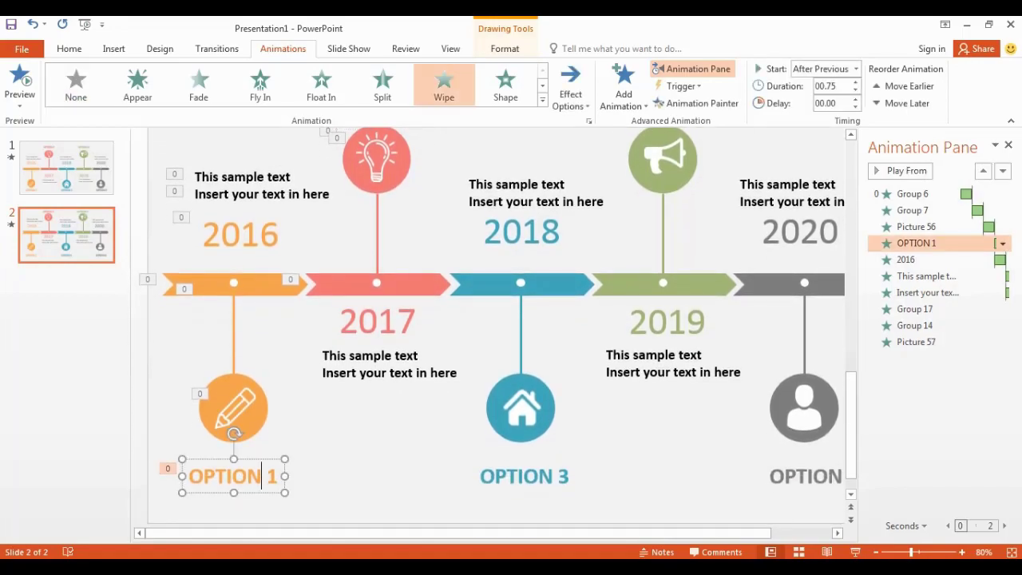
click(694, 103)
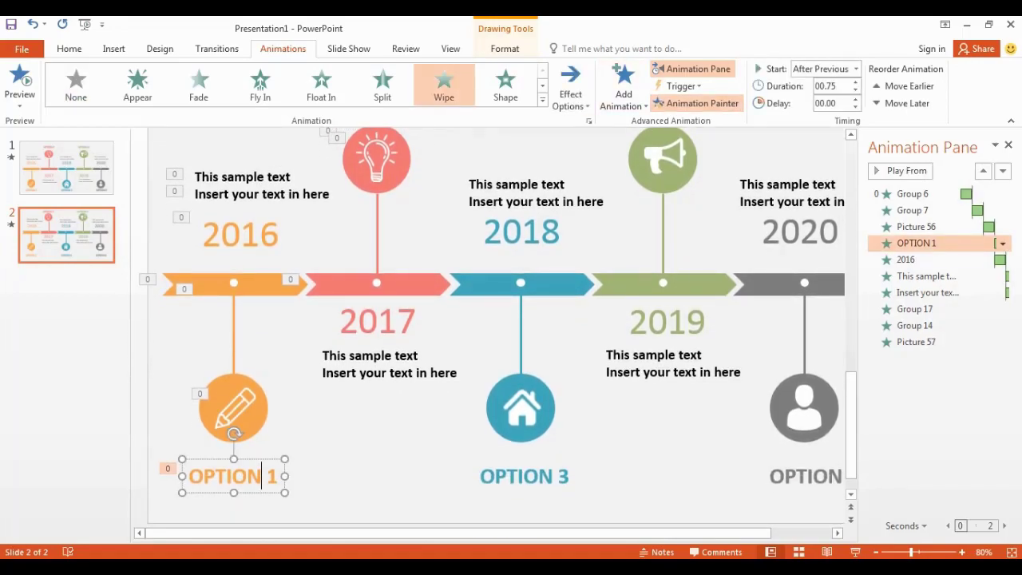
scroll(495, 327, up, 1)
click(376, 153)
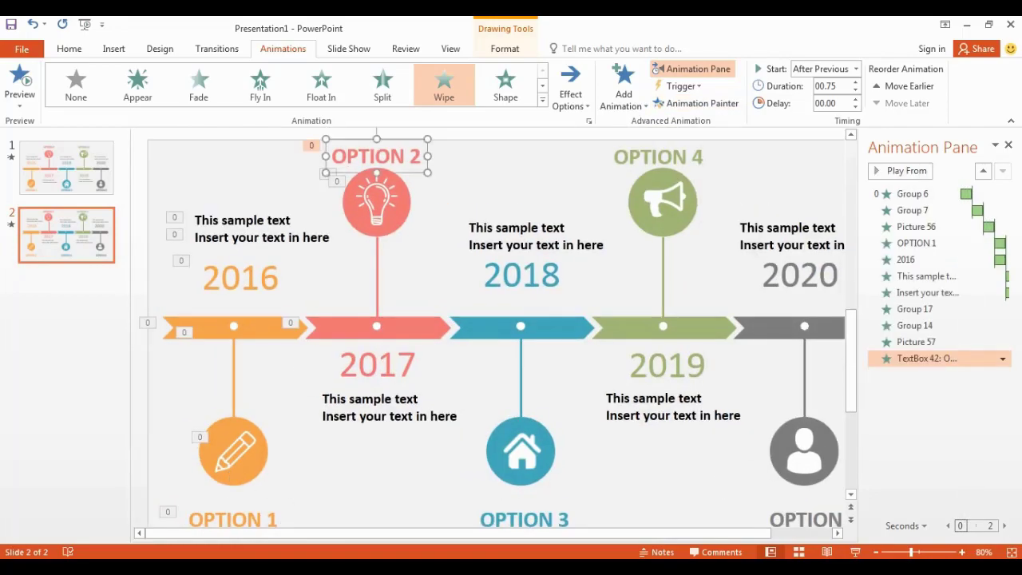
Step: Copy the 2016 year label's animation onto the 2017 year
click(258, 280)
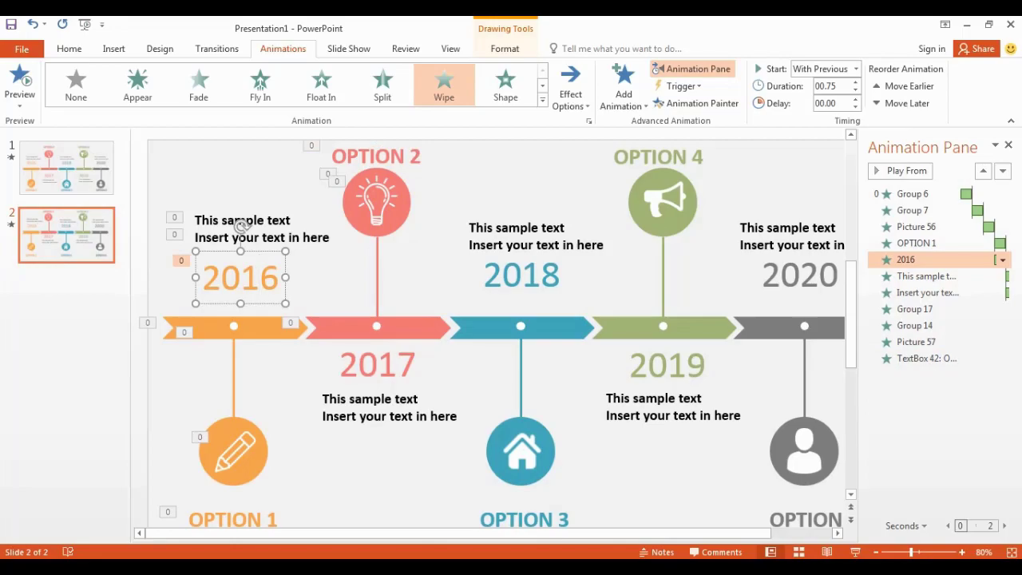
key(alt+shift+c)
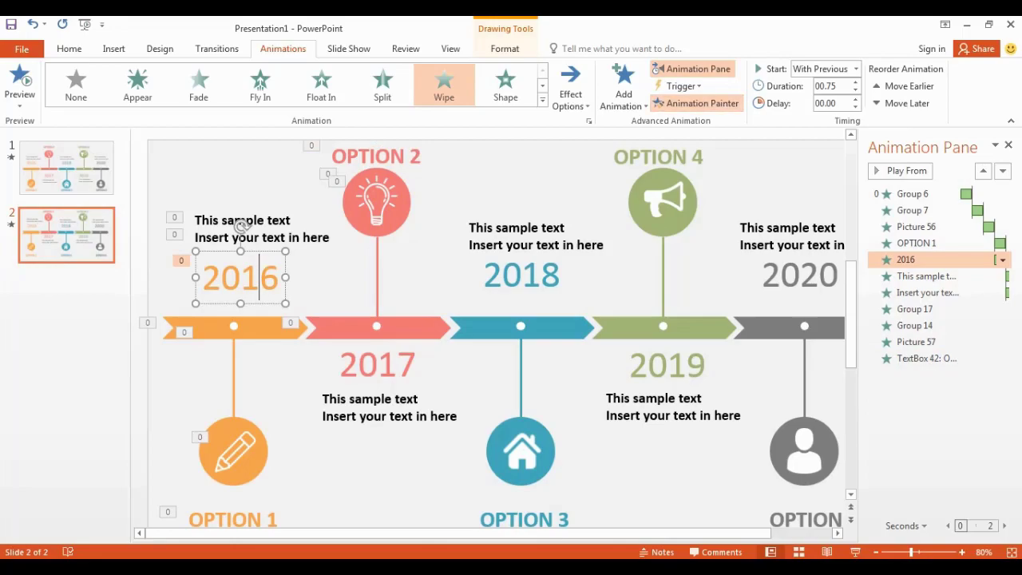
click(377, 364)
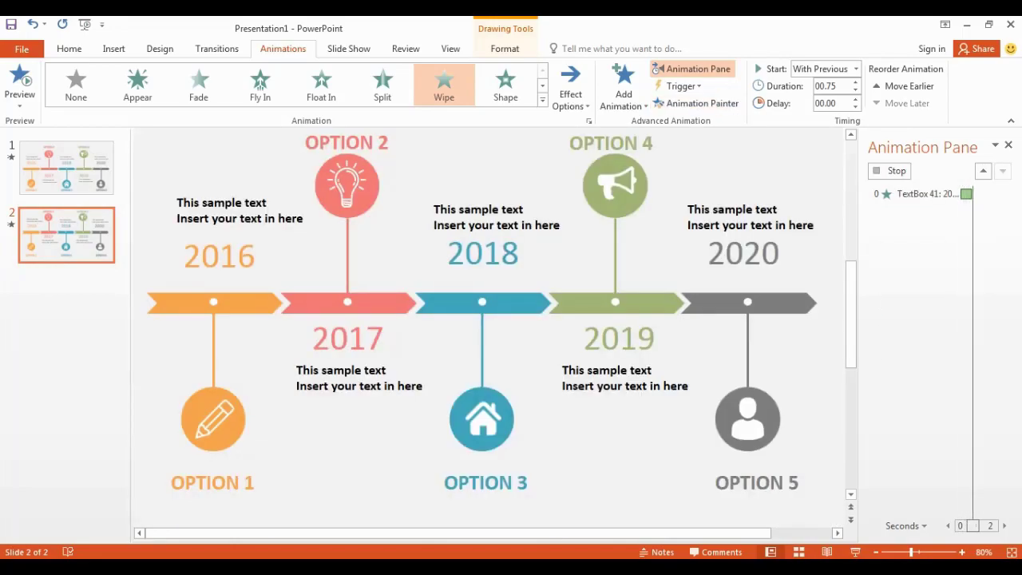
Step: Copy the 2016 sample-text box's animations onto the 2017 sample-text box
click(265, 221)
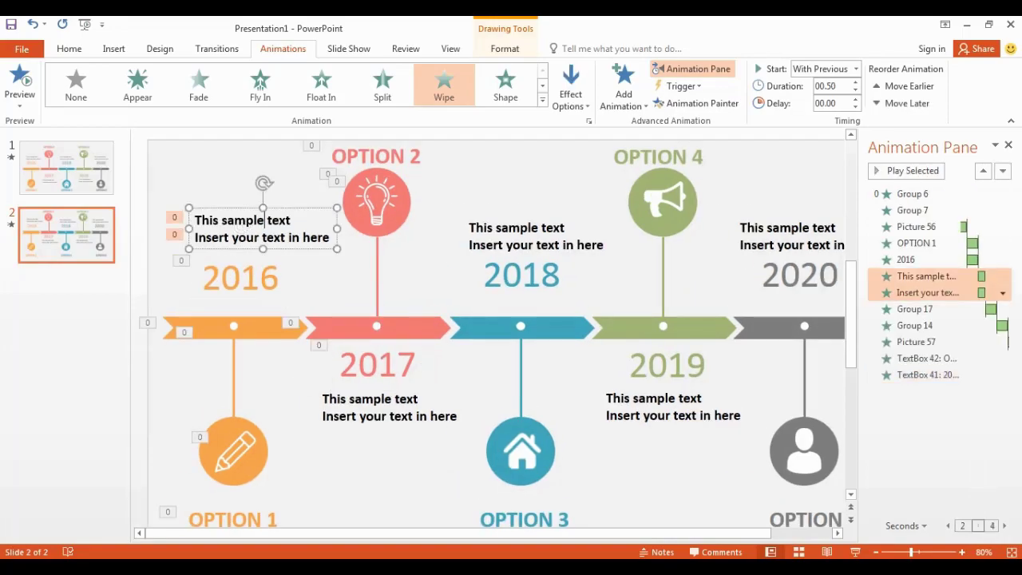
key(alt+shift+c)
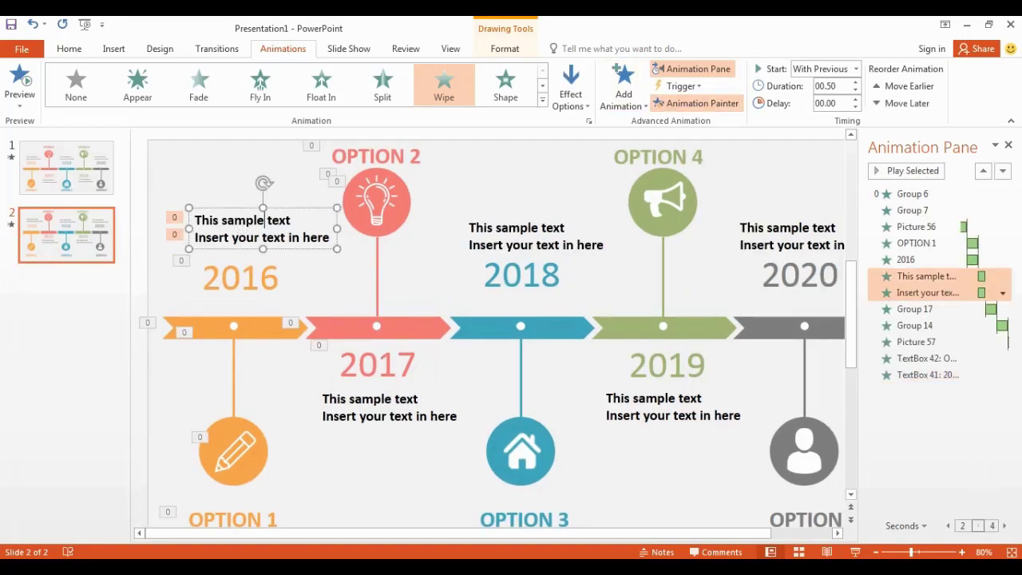
click(375, 407)
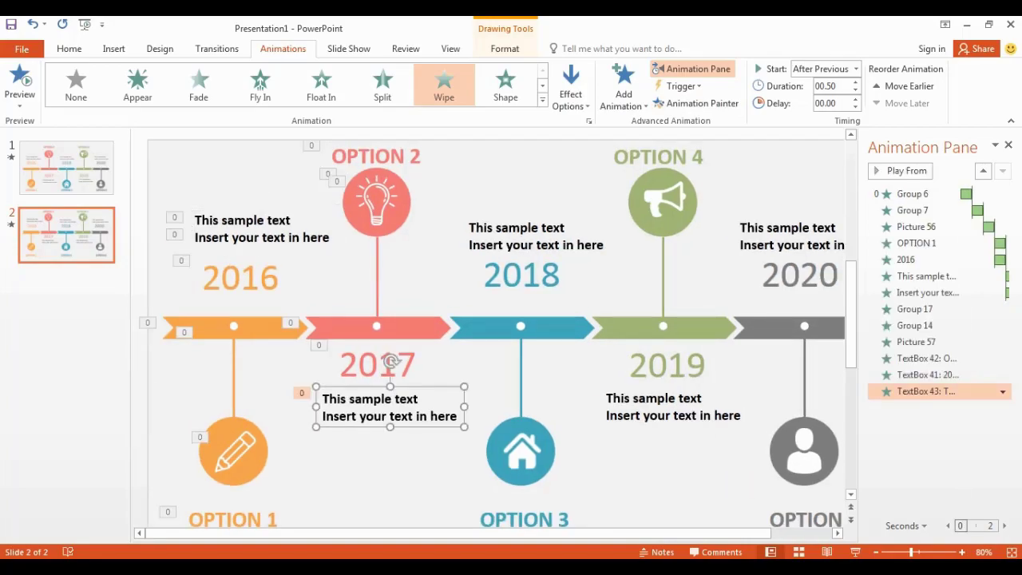
click(913, 194)
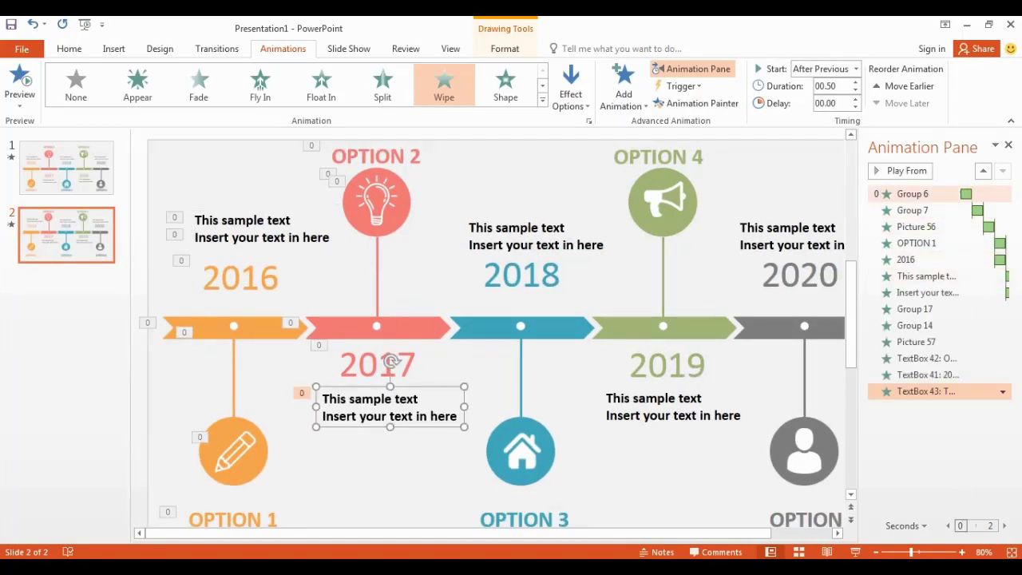
click(260, 82)
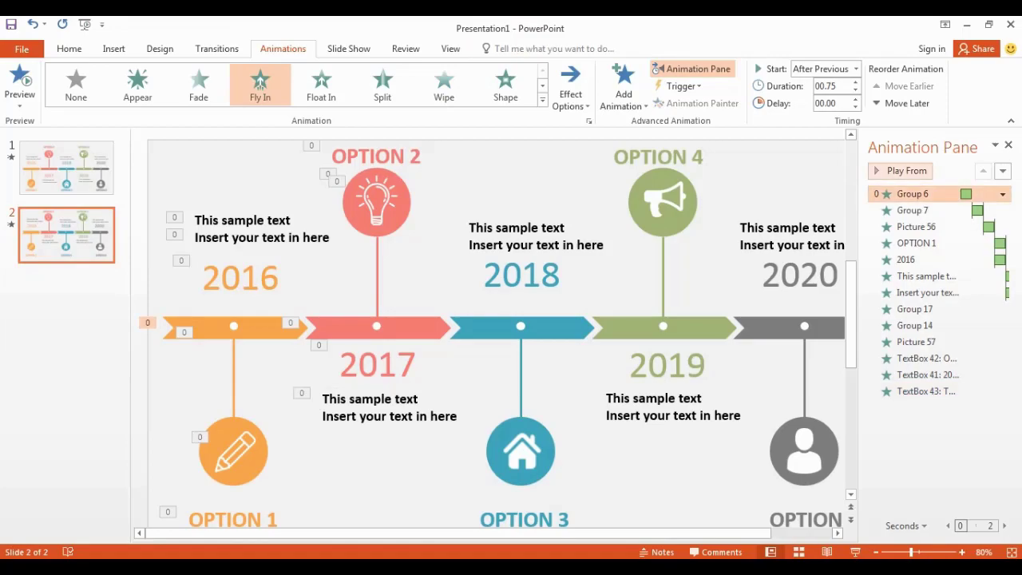
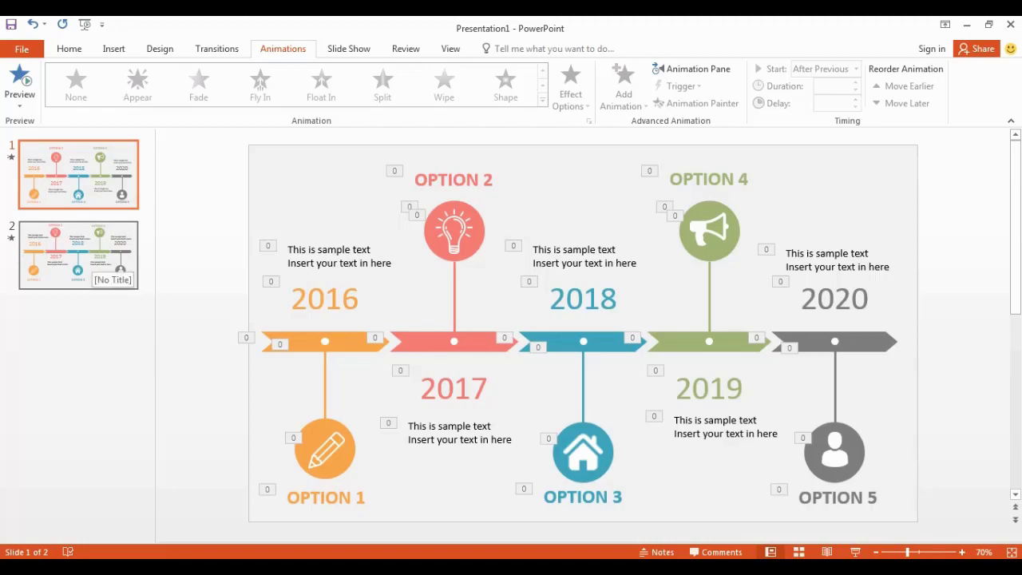
Step: Show slide 2, preview its timeline animations, and select the pink 2017 arrow shape
click(87, 263)
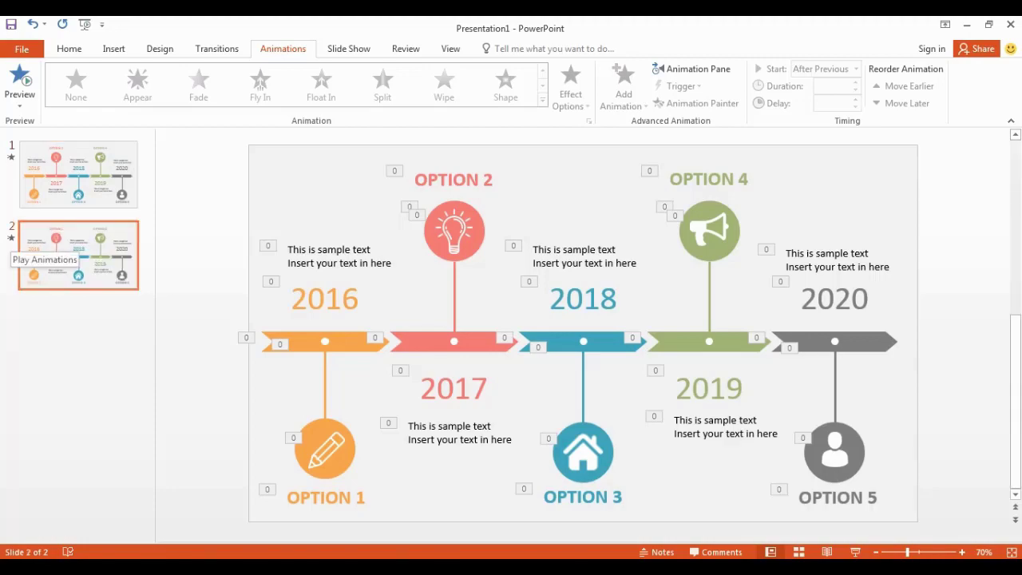
click(11, 238)
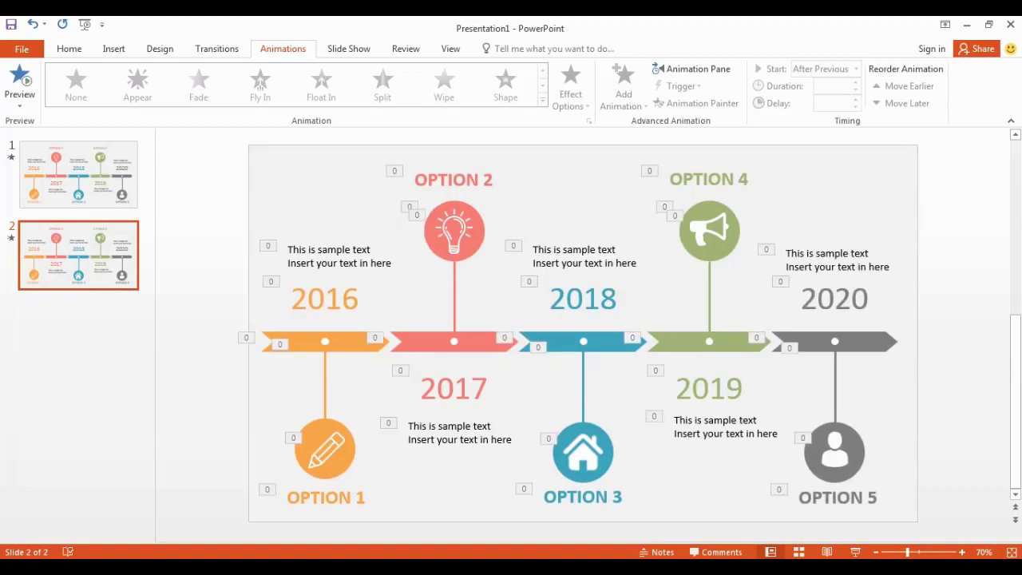
click(454, 342)
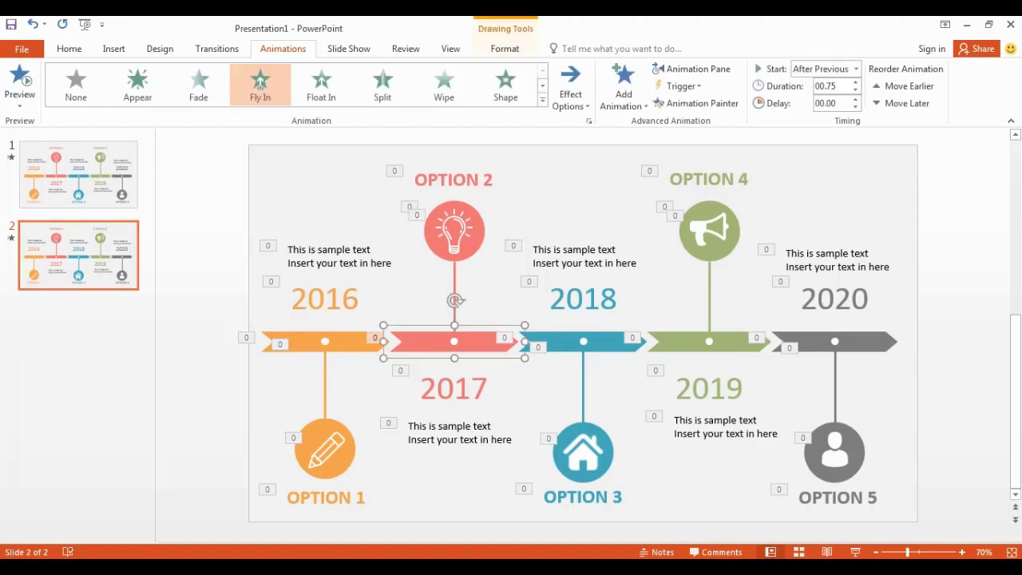